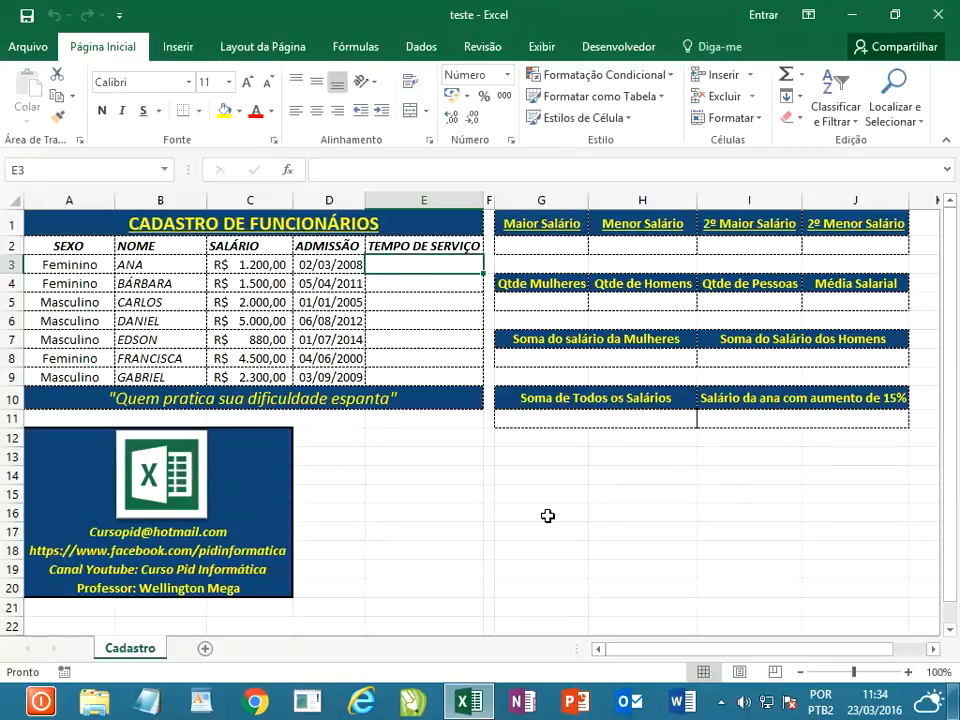
# - Calculate Ana's years of service in E3 with =DATADIF(D3;HOJE();"y")
pyautogui.write('=da')
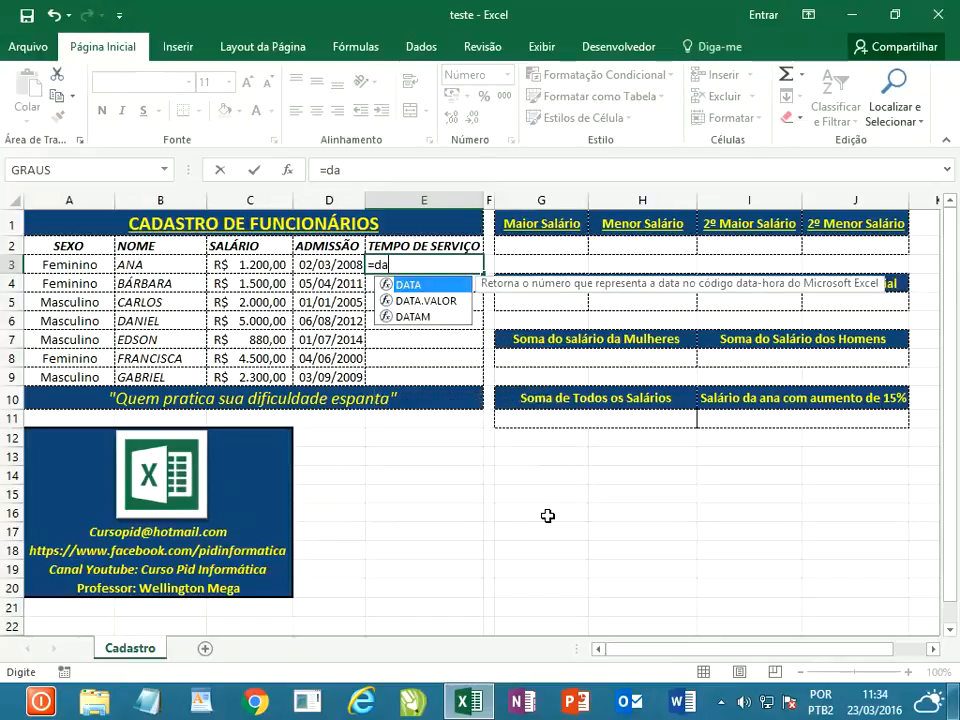
pyautogui.write('tadi')
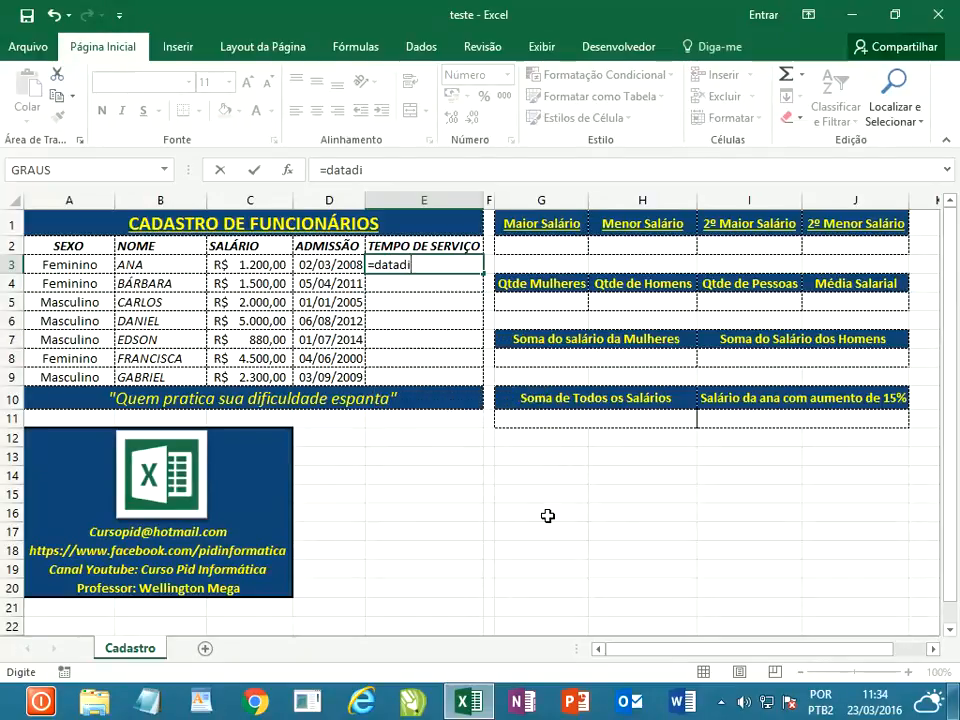
pyautogui.write('f(')
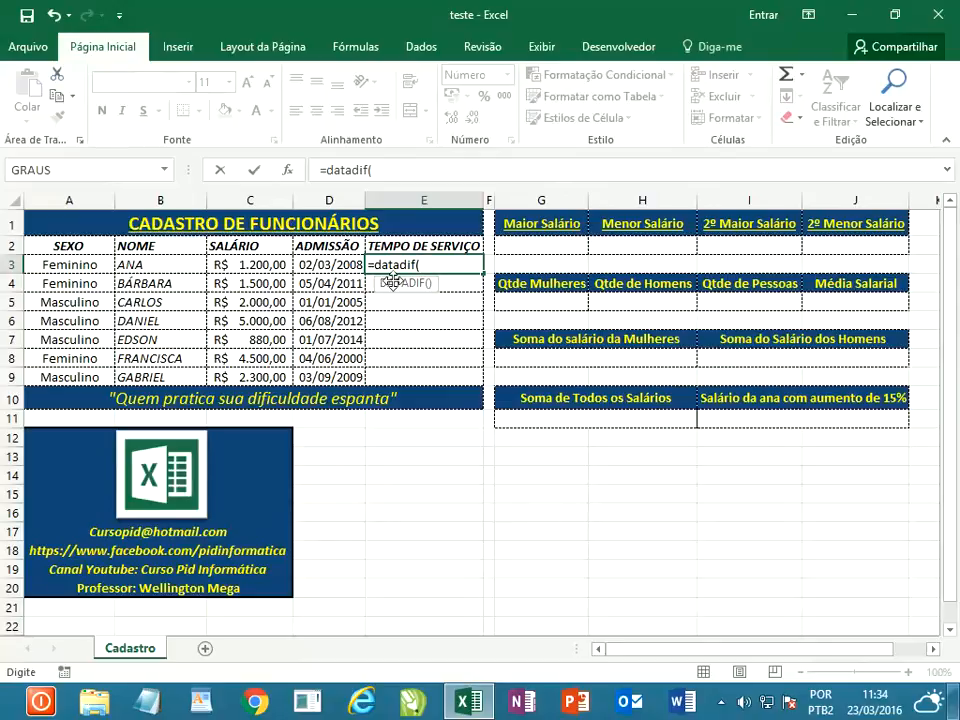
pyautogui.click(338, 264)
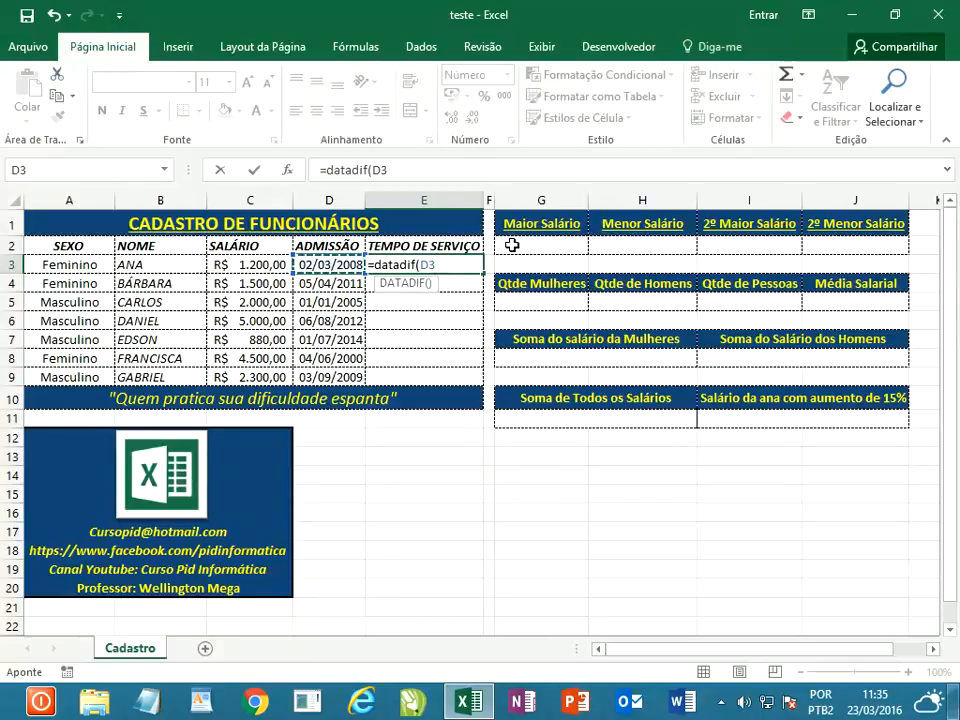
pyautogui.write(';')
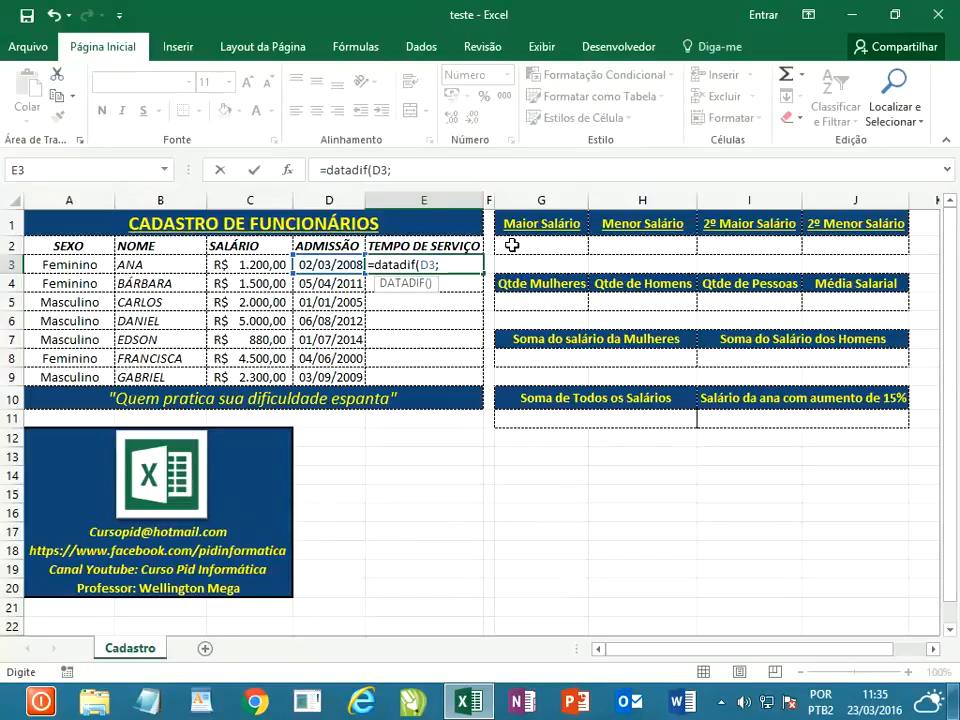
pyautogui.write('ho')
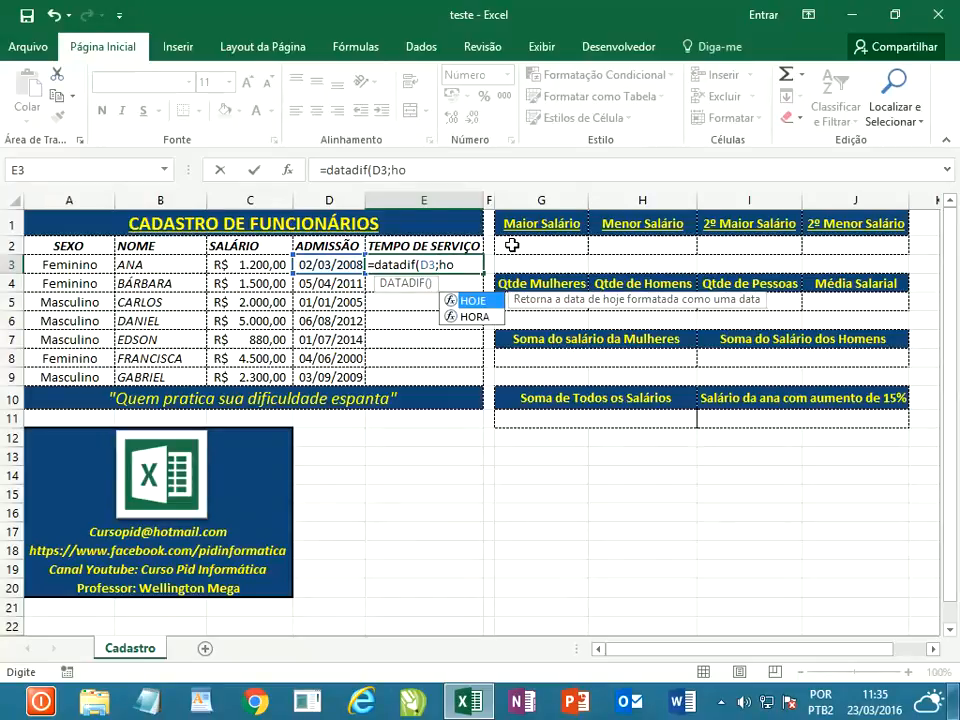
pyautogui.write('j')
pyautogui.press('Tab')
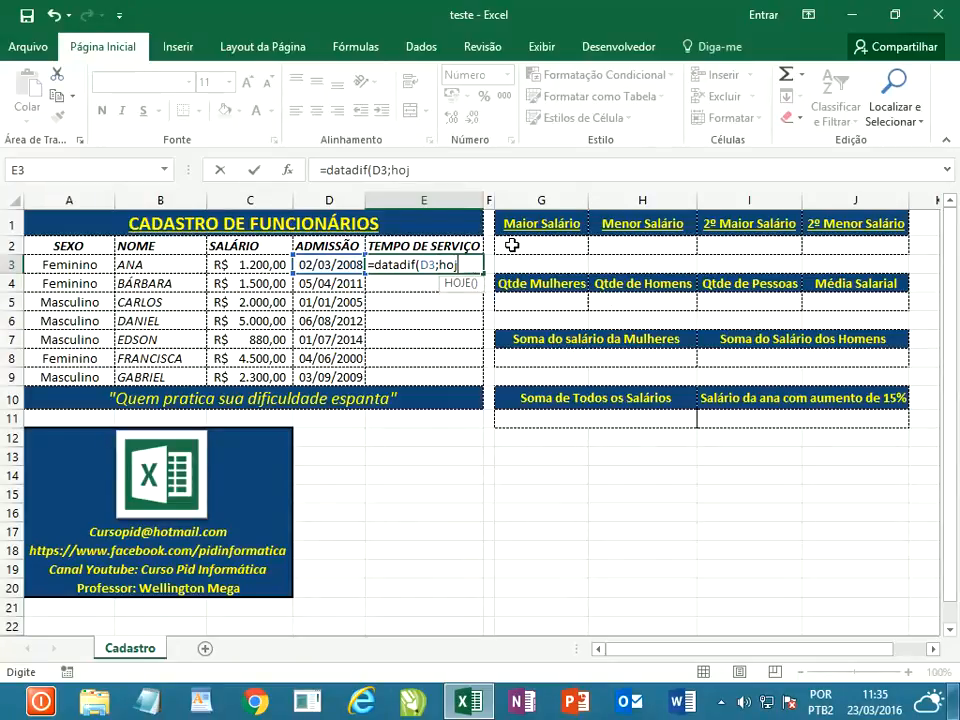
pyautogui.write(')')
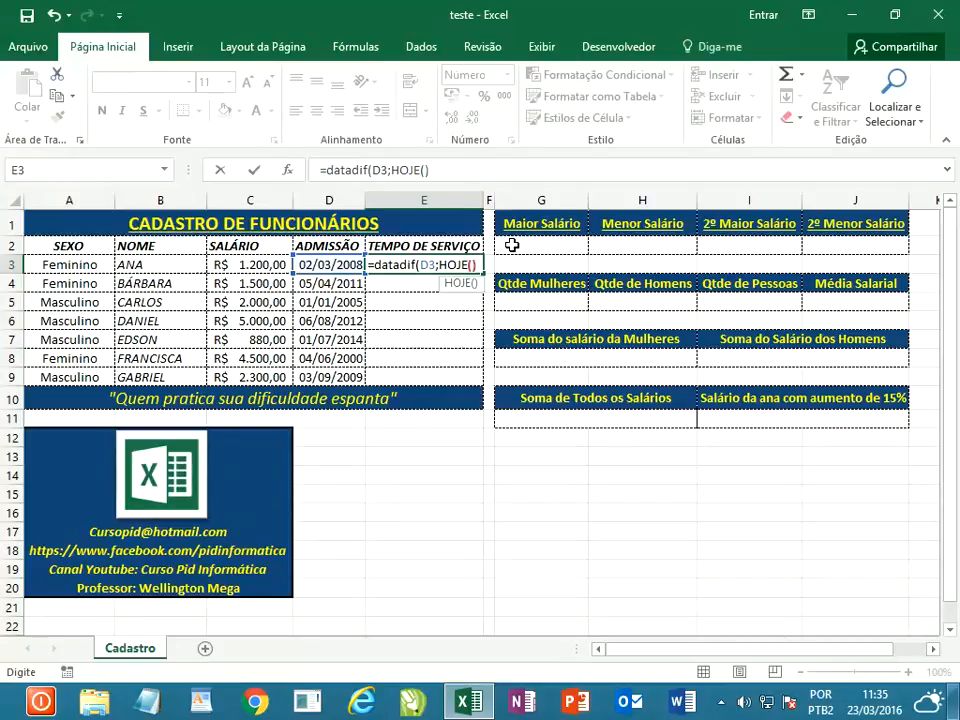
pyautogui.write(';')
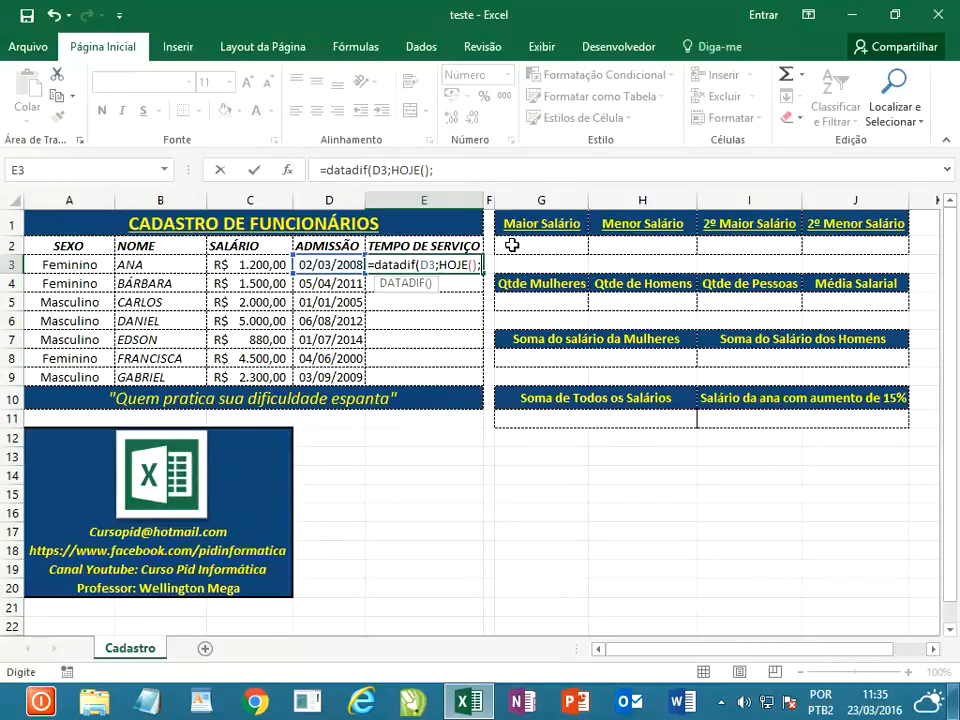
pyautogui.write('"y")')
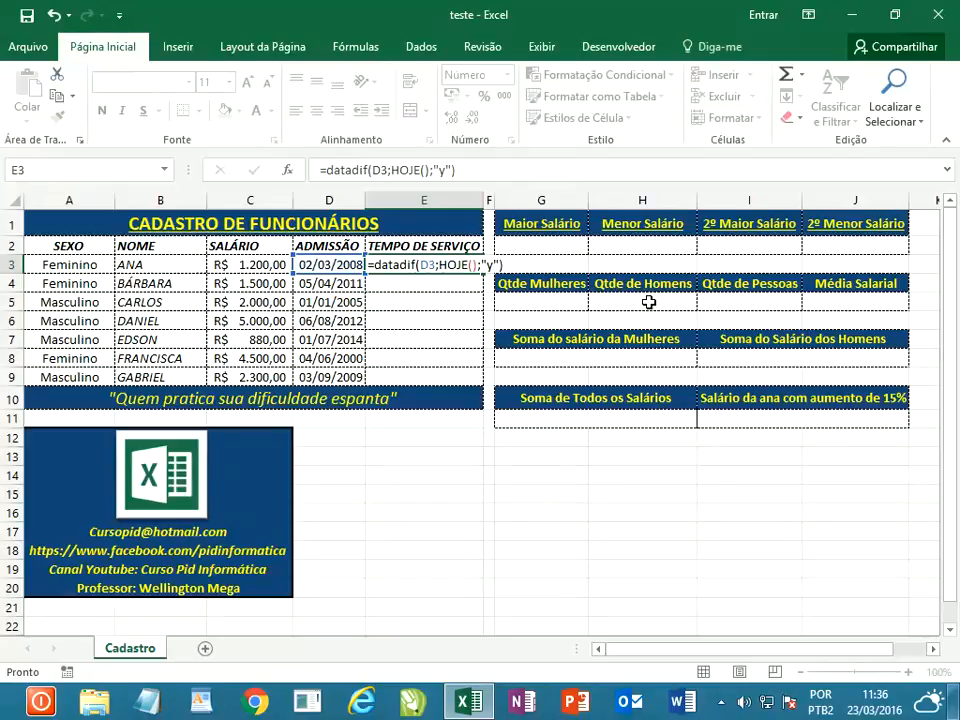
pyautogui.press('Return')
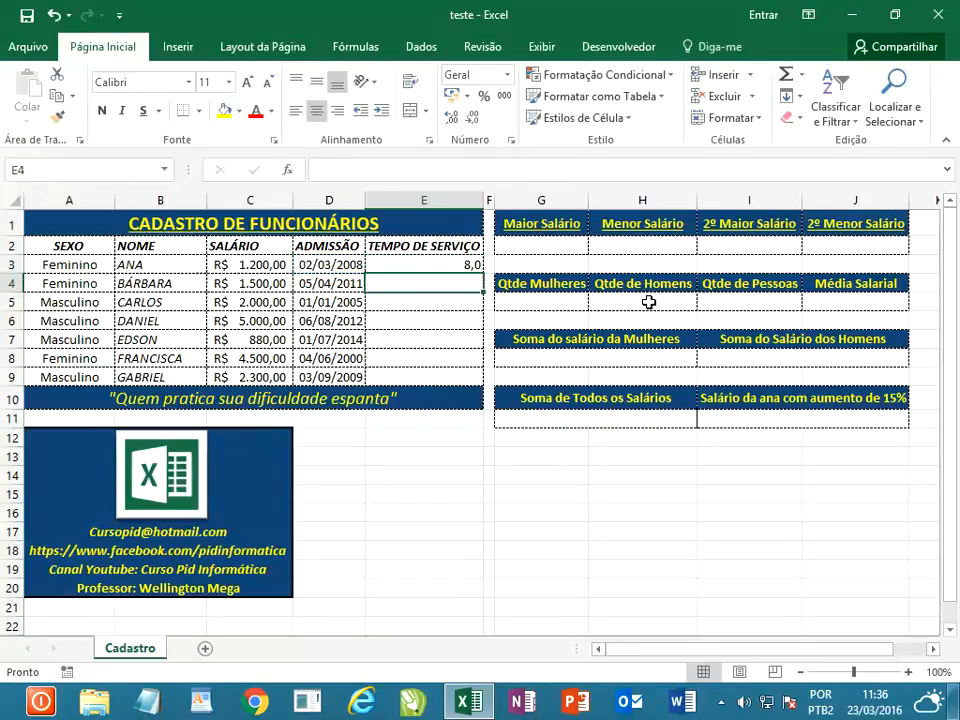
# - Remove the decimal place from the service time in E3 and fill the formula down through E9
pyautogui.click(468, 264)
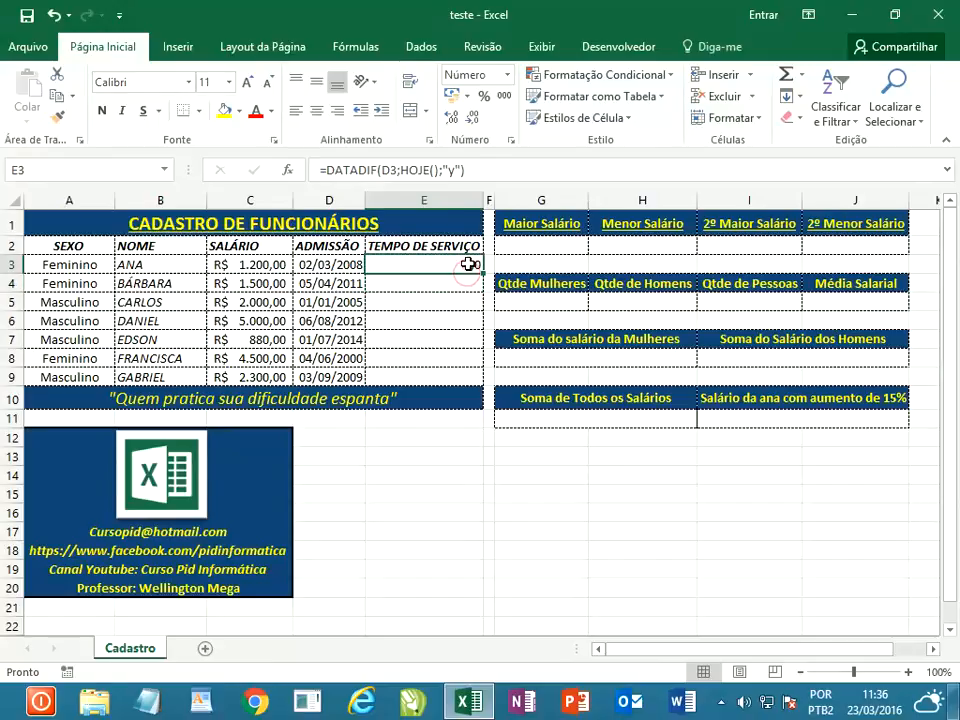
pyautogui.click(473, 120)
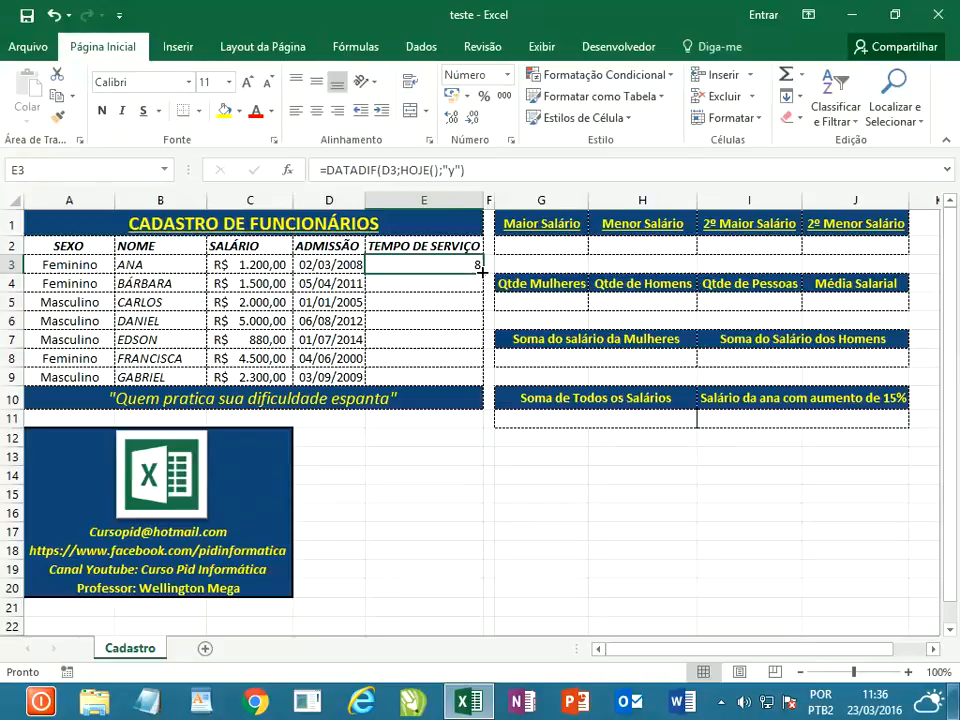
pyautogui.moveTo(482, 271); pyautogui.dragTo(480, 383)
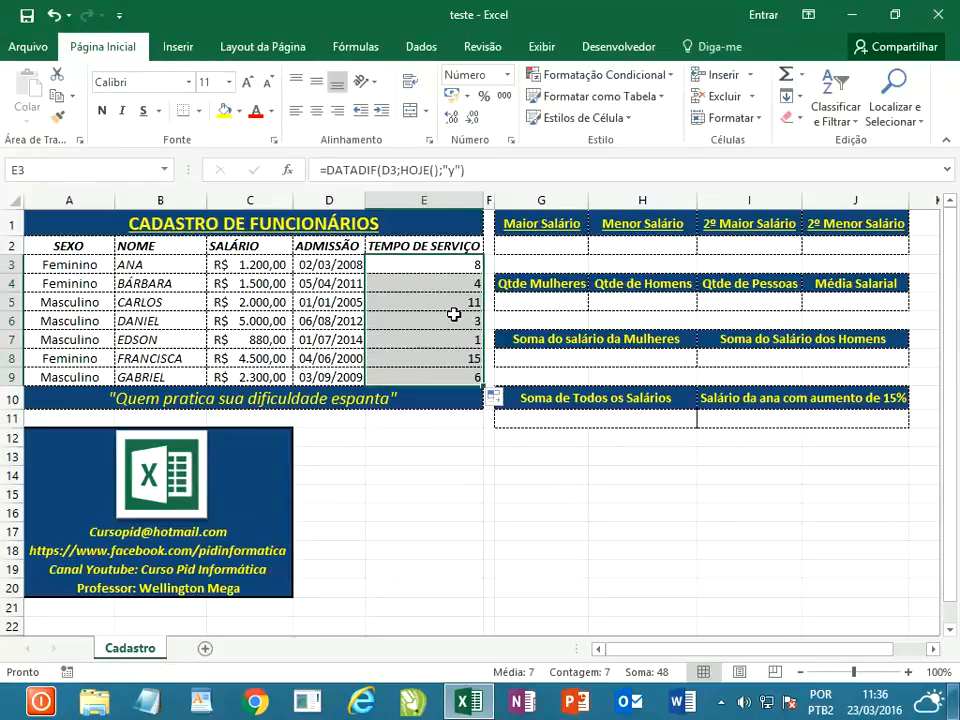
# - Centre the service time values in E3:E9 horizontally
pyautogui.click(316, 110)
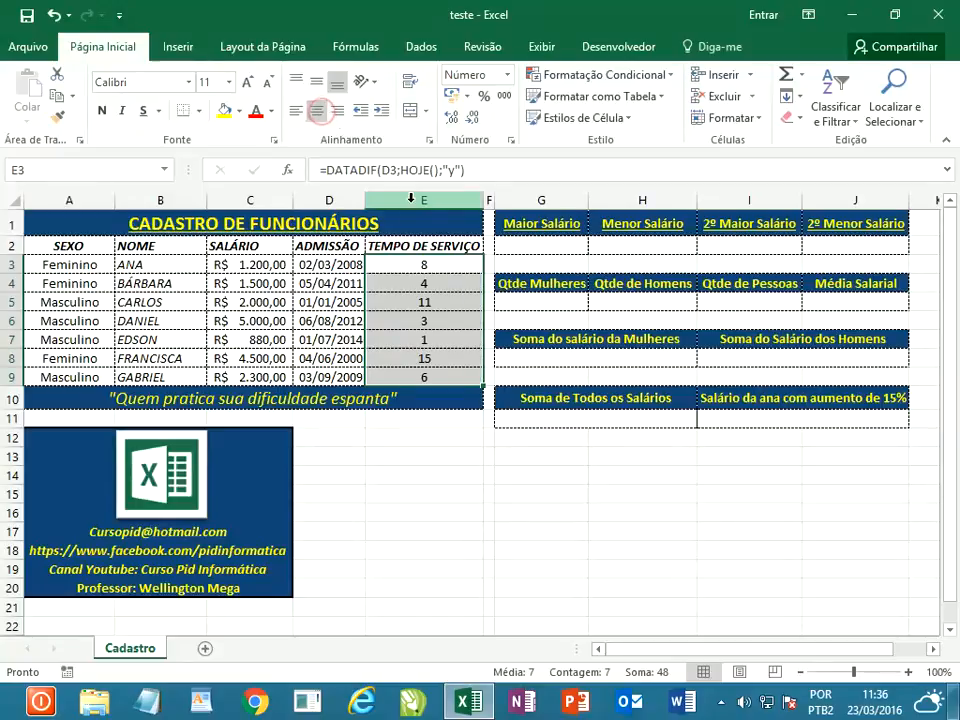
pyautogui.click(438, 266)
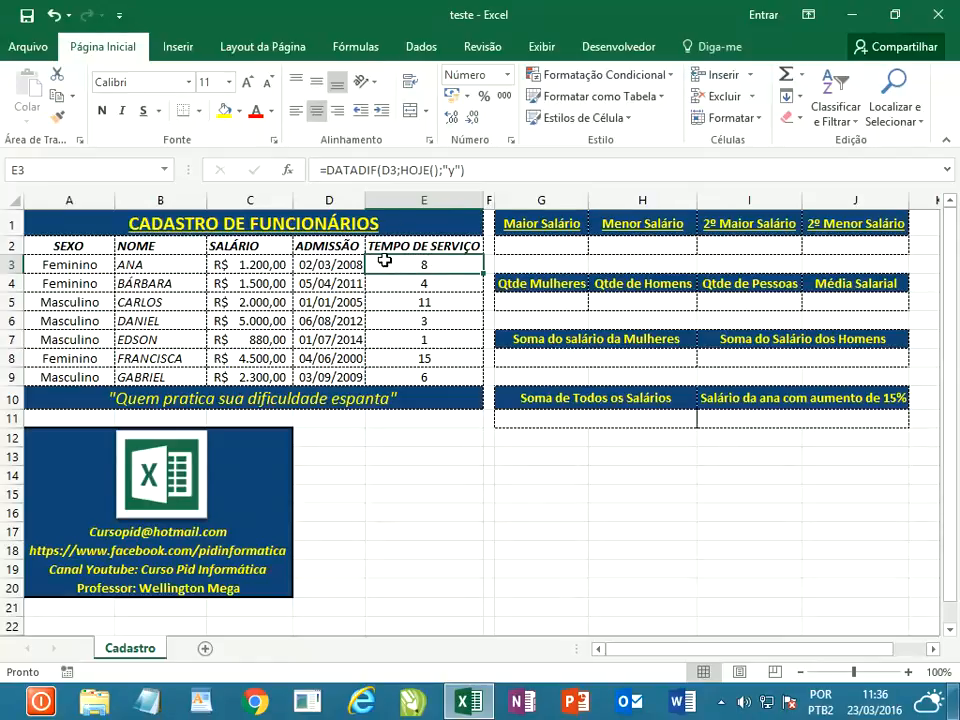
# - Enter a MÁXIMO formula over C3:C9 in G2 to find the highest salary
pyautogui.click(536, 248)
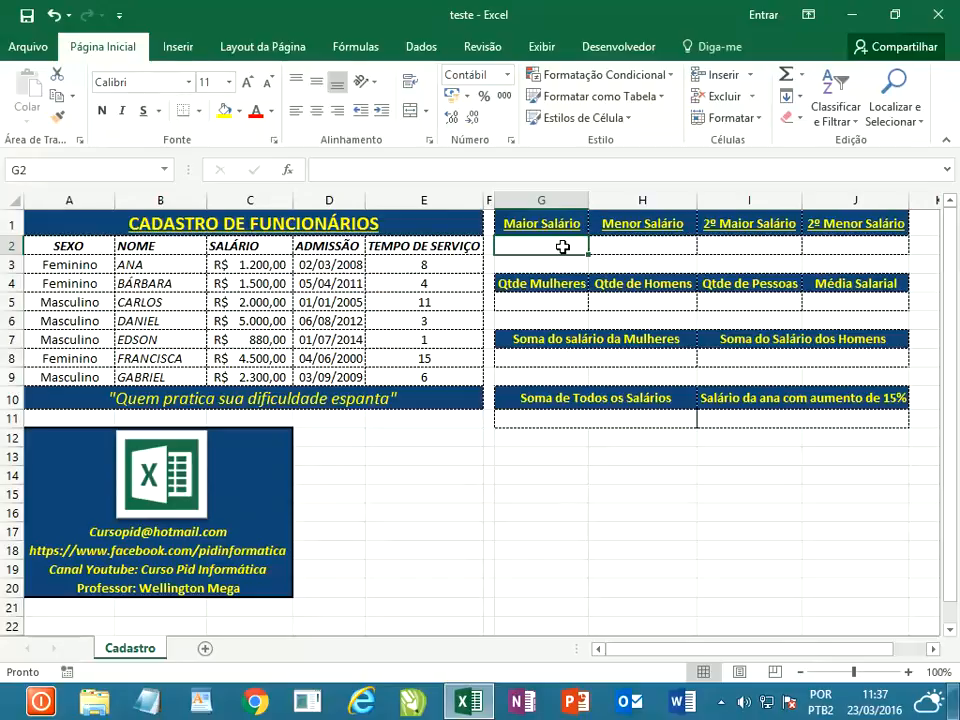
pyautogui.write('=ma')
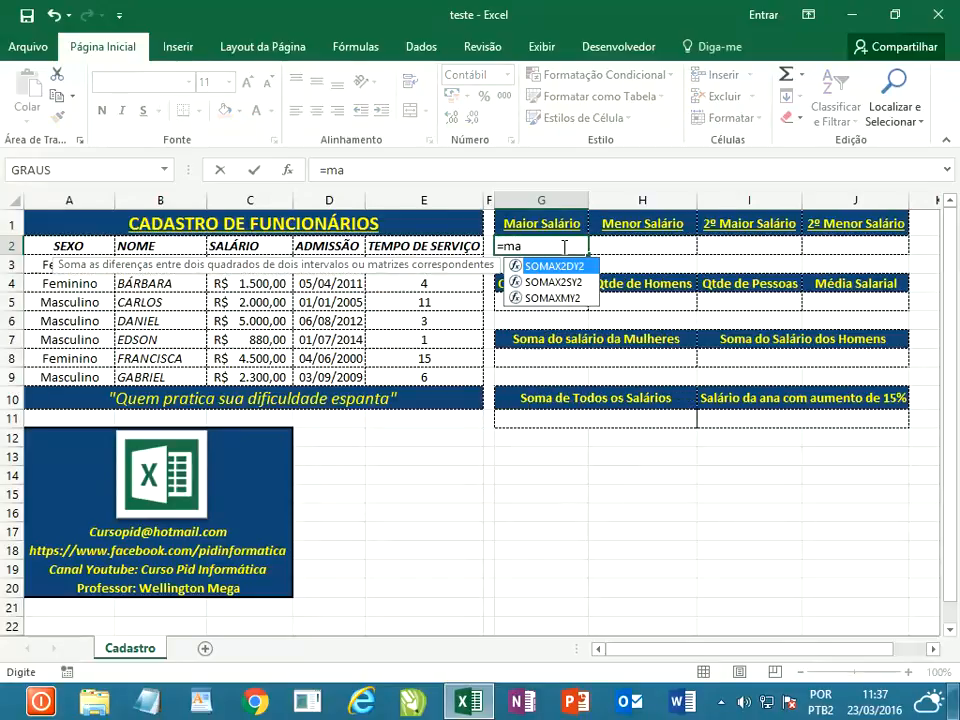
pyautogui.write('ximo')
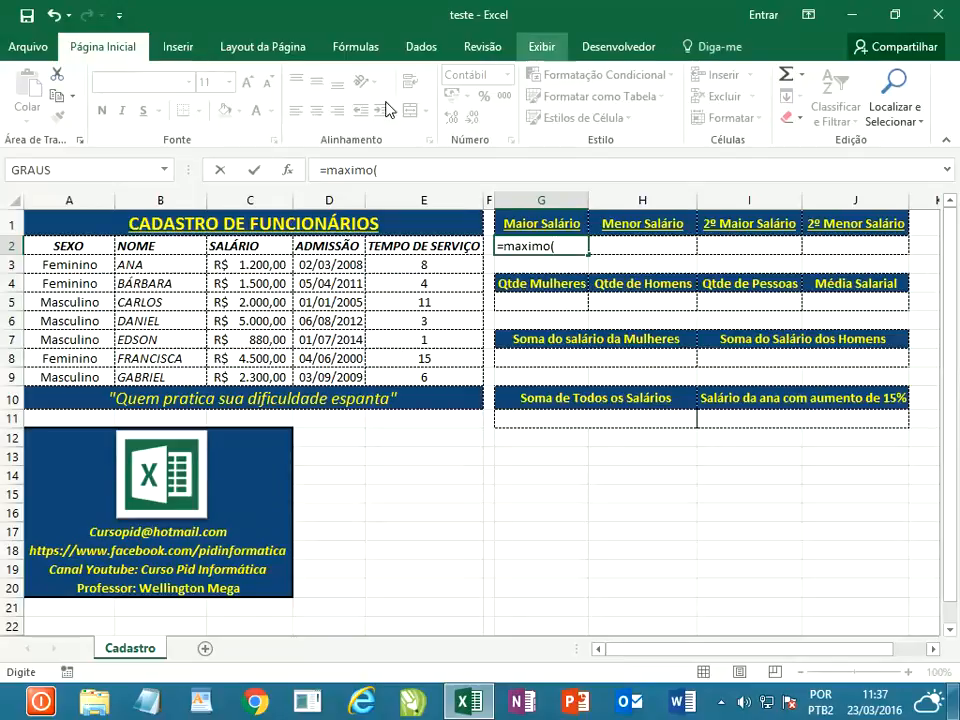
pyautogui.write('(')
pyautogui.moveTo(250, 266); pyautogui.dragTo(254, 376)
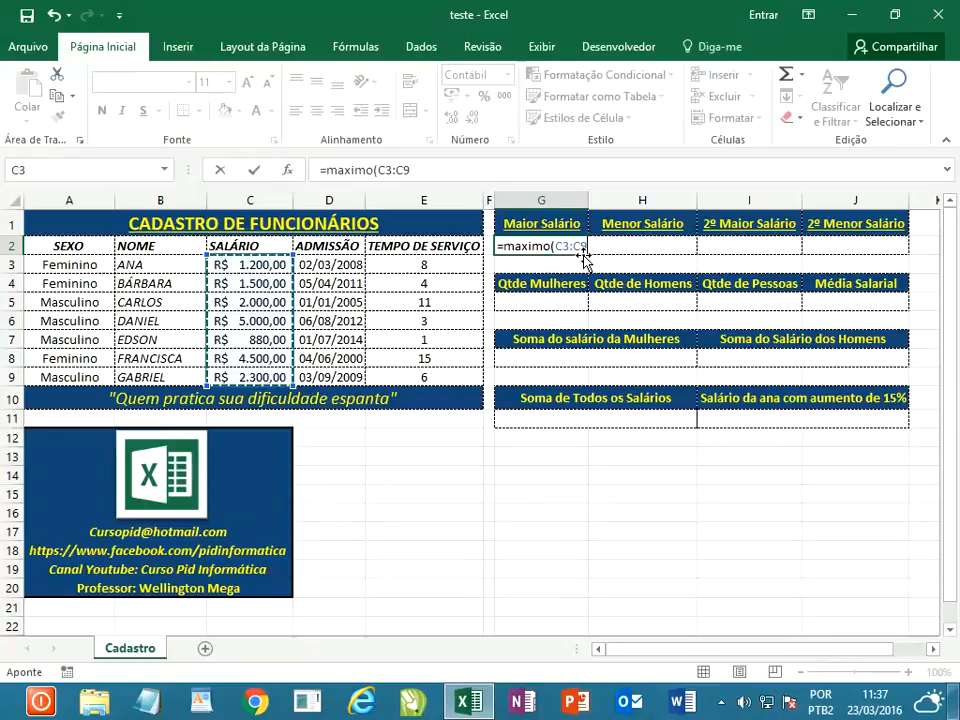
pyautogui.press('Return')
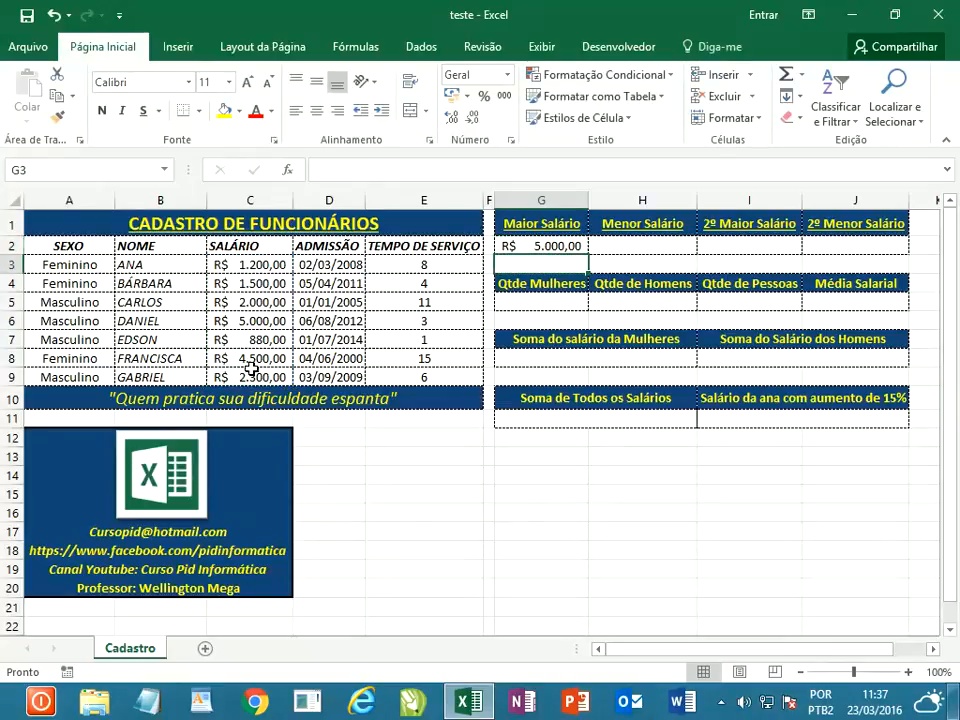
# - Clear the highest salary cell G2 and recalculate it with AutoSum's Máx function over C3:C9
pyautogui.click(650, 243)
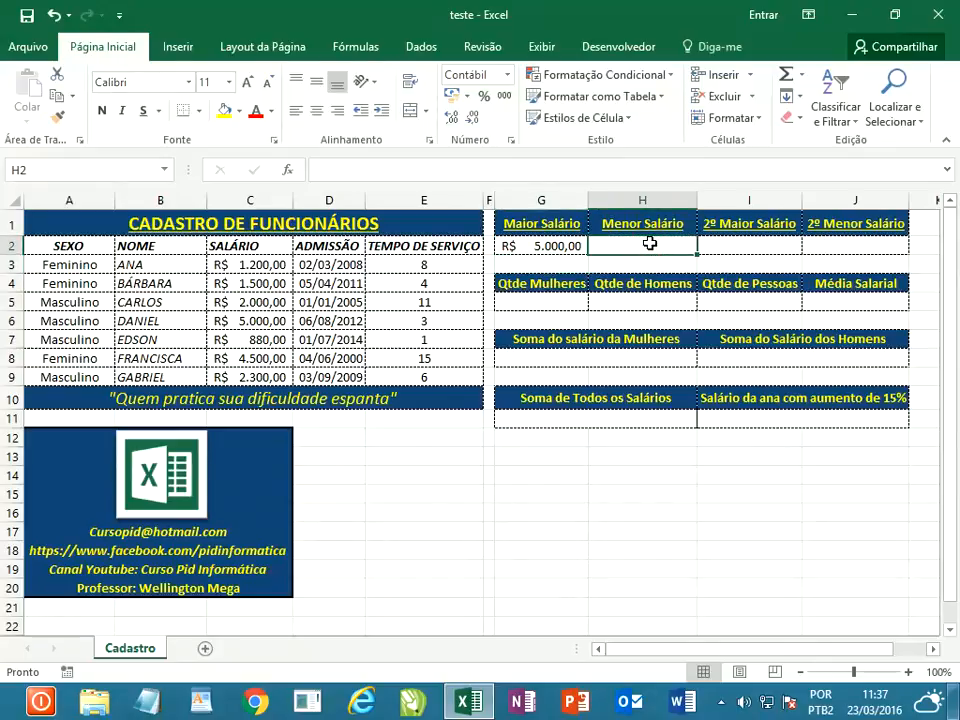
pyautogui.click(560, 244)
pyautogui.press('Delete')
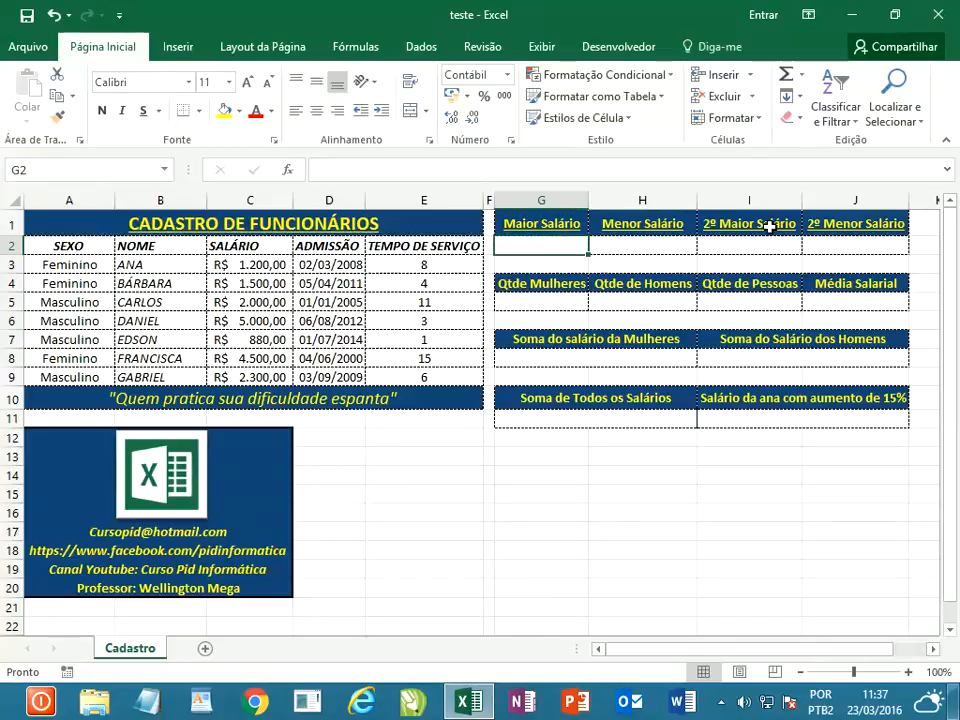
pyautogui.click(801, 74)
pyautogui.click(833, 168)
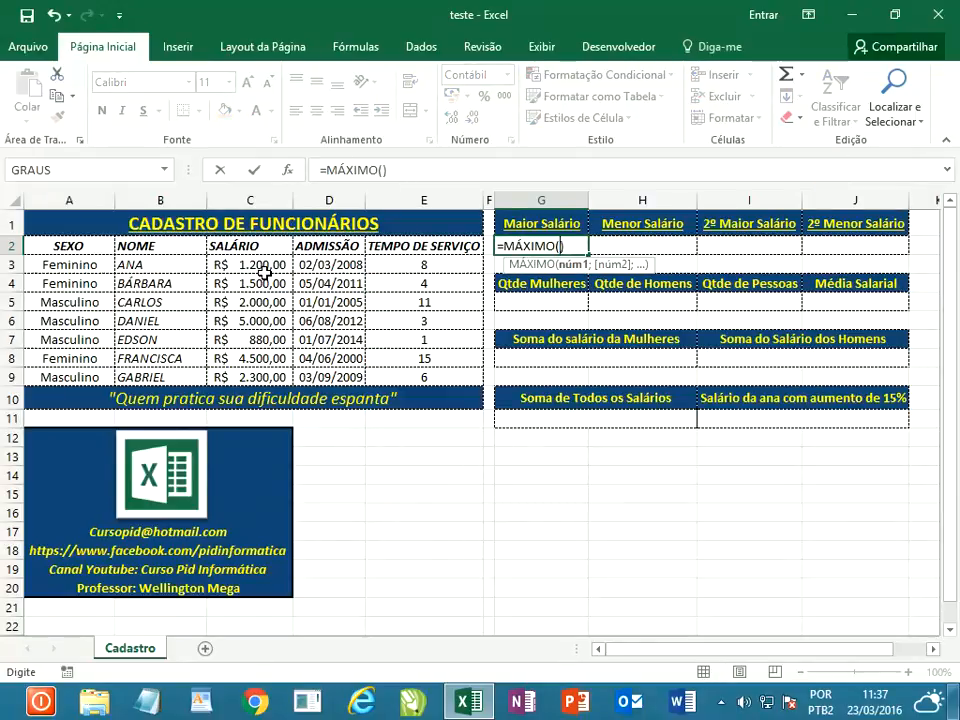
pyautogui.moveTo(264, 264); pyautogui.dragTo(263, 370)
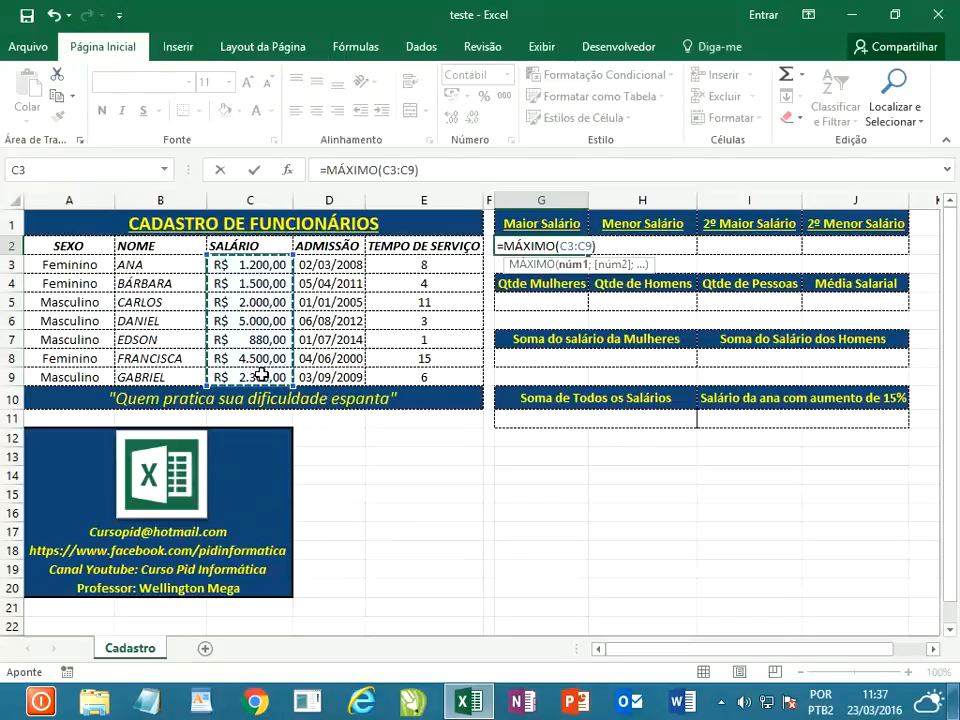
pyautogui.press('Return')
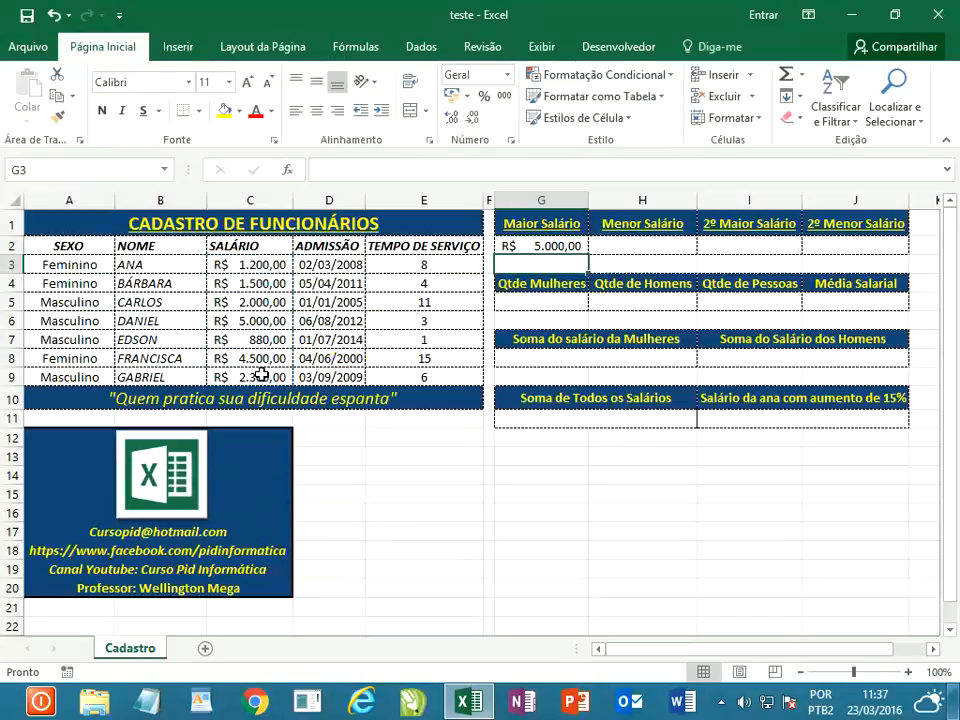
# - Calculate the lowest salary in H2 with a MÍNIMO formula over C3:C9
pyautogui.click(637, 243)
pyautogui.click(637, 243)
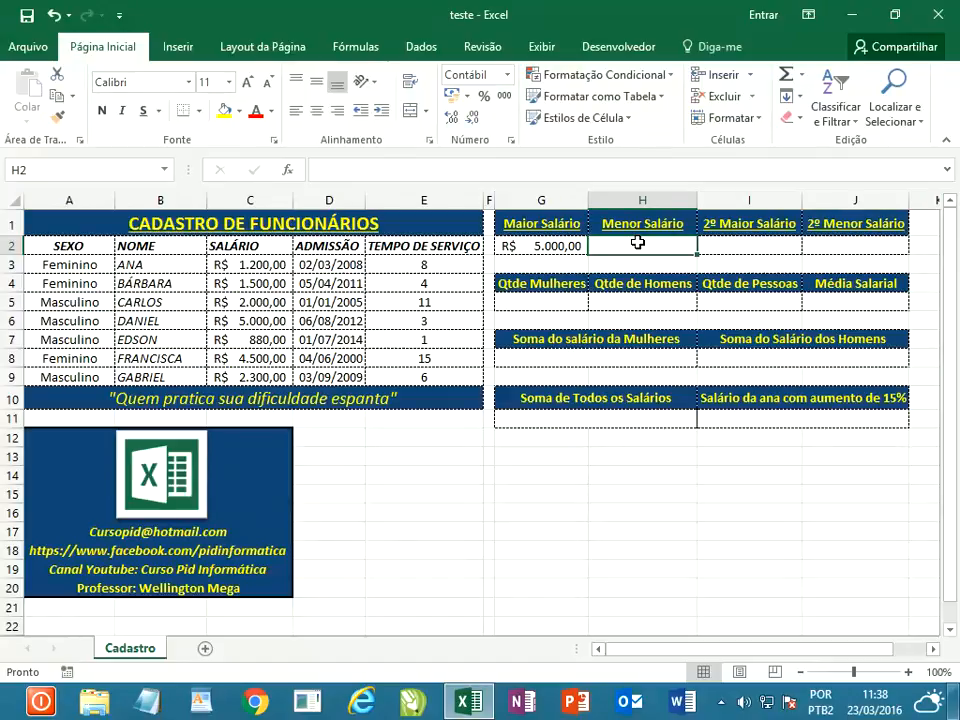
pyautogui.click(804, 77)
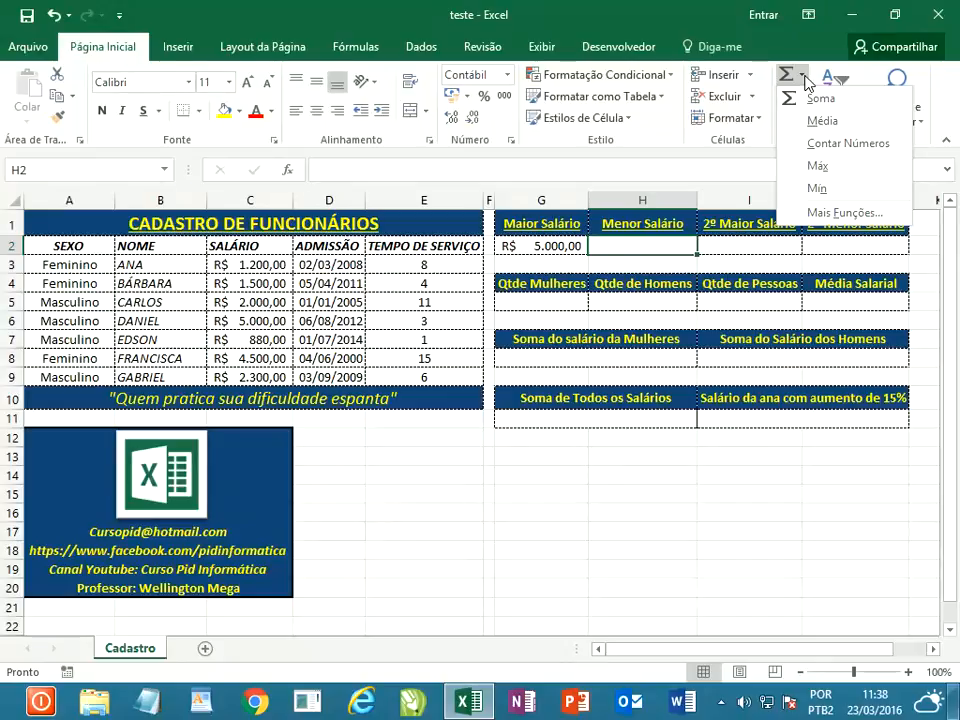
pyautogui.click(806, 77)
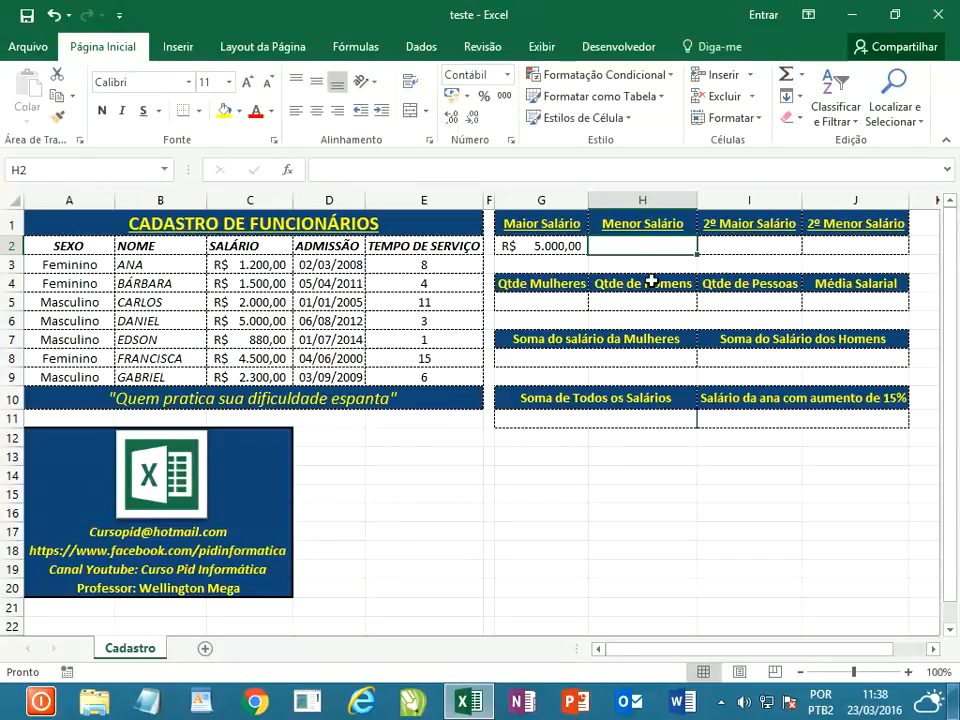
pyautogui.write('=minimo')
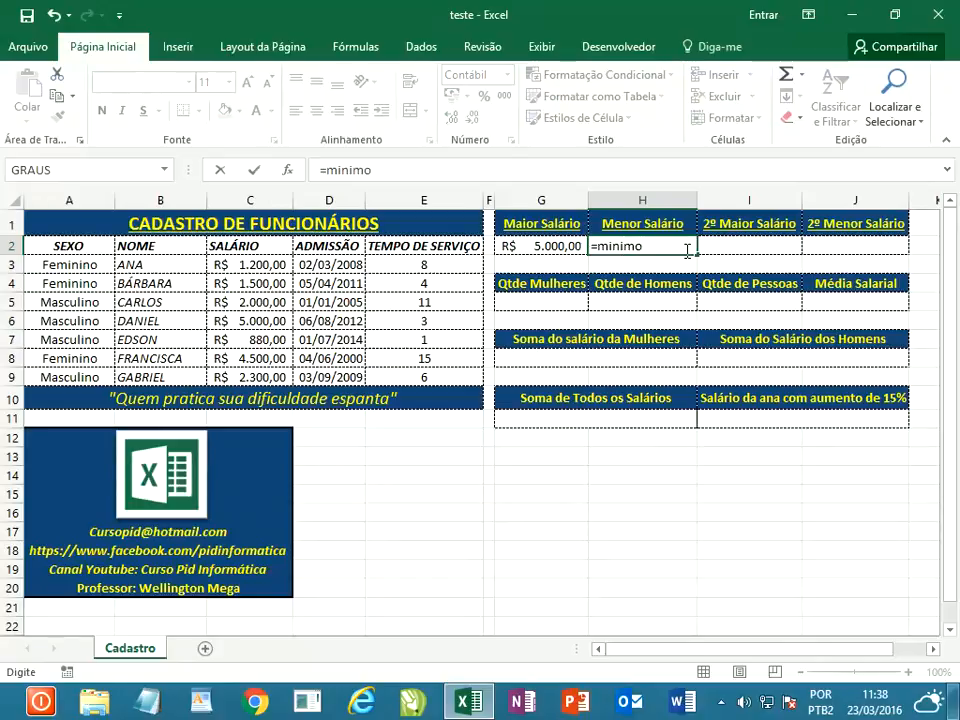
pyautogui.write('(')
pyautogui.moveTo(268, 264); pyautogui.dragTo(268, 383)
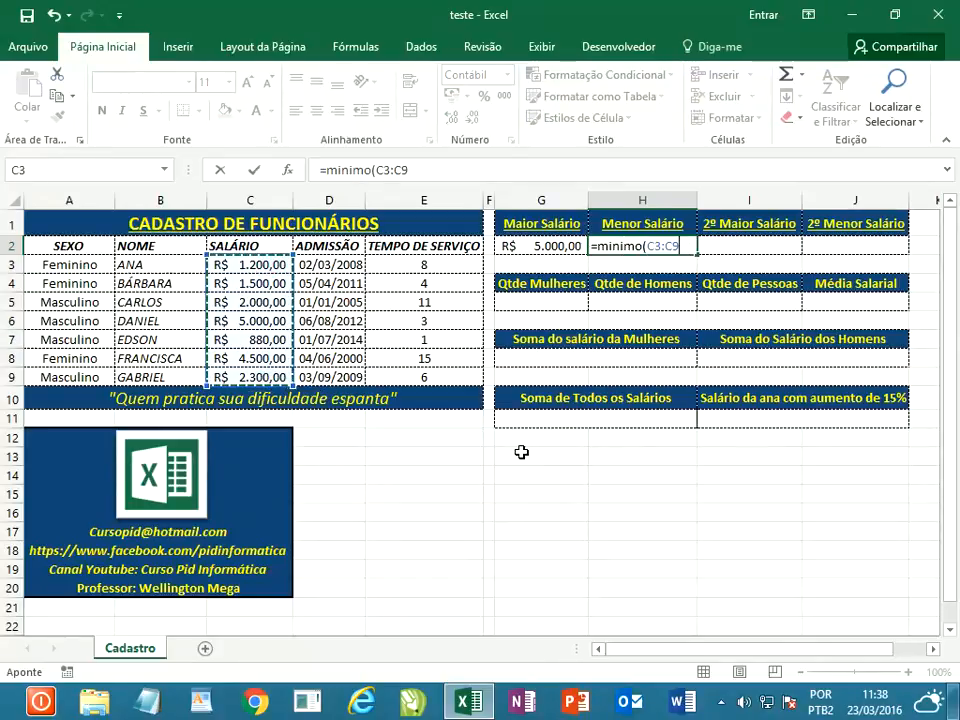
pyautogui.press('Return')
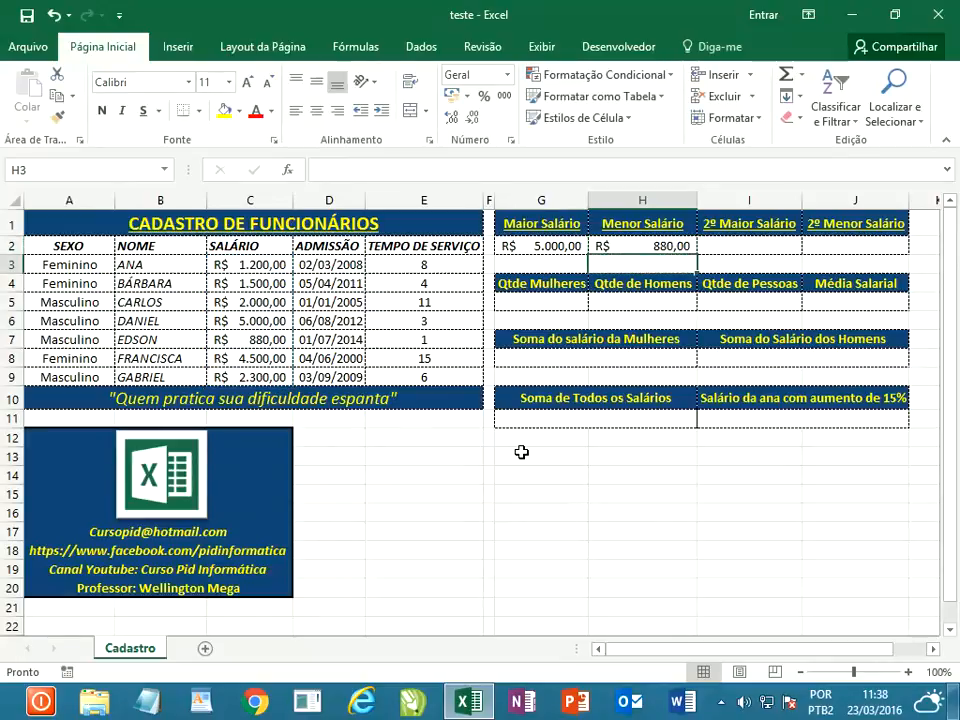
# - Review the formulas behind the highest and lowest salary in G2 and H2
pyautogui.click(735, 245)
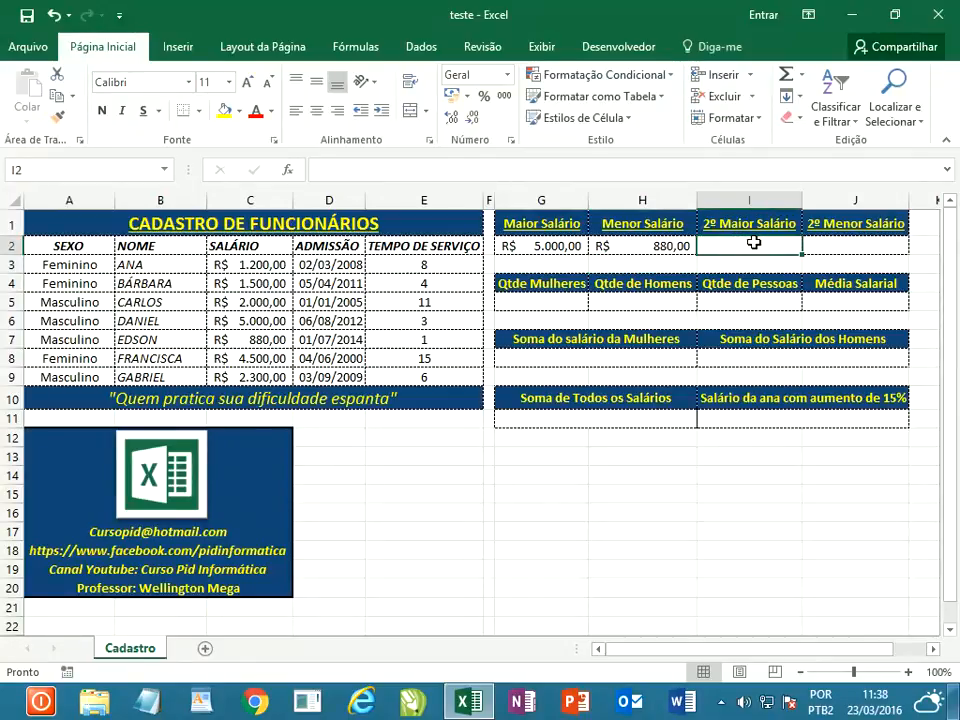
pyautogui.click(558, 245)
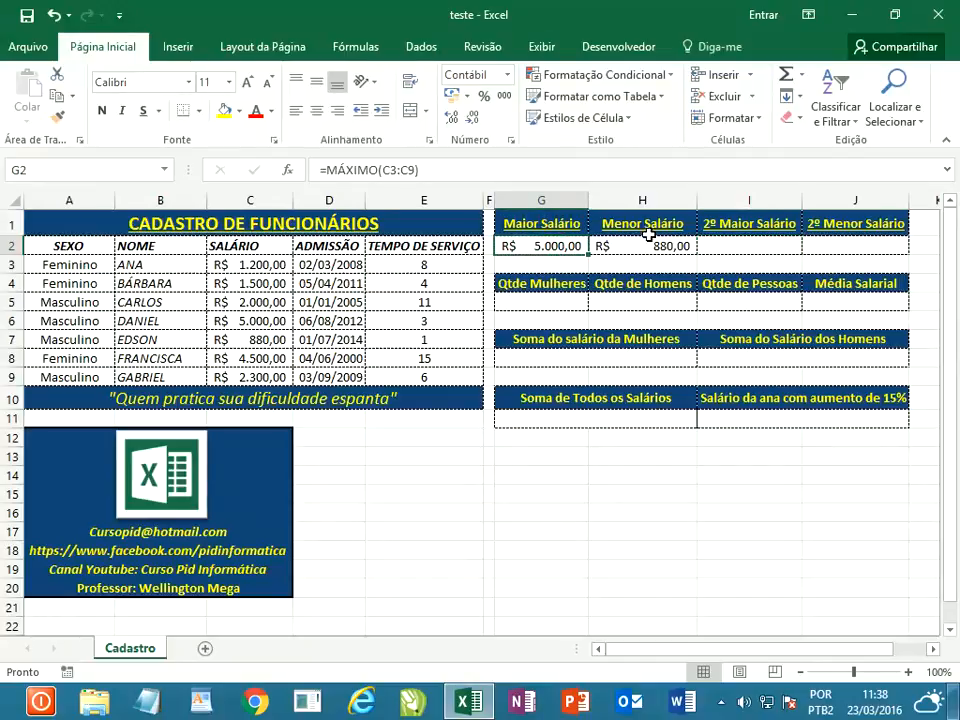
pyautogui.click(643, 243)
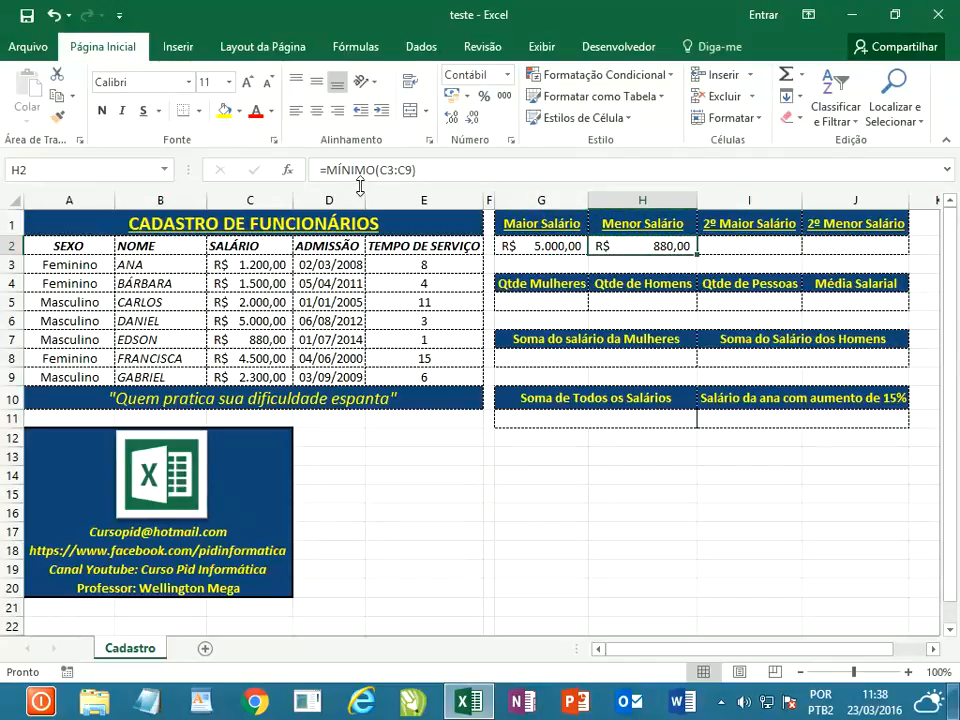
# - Calculate the second-highest salary in I2 with a MAIOR formula over C3:C9 and k set to 2
pyautogui.click(749, 245)
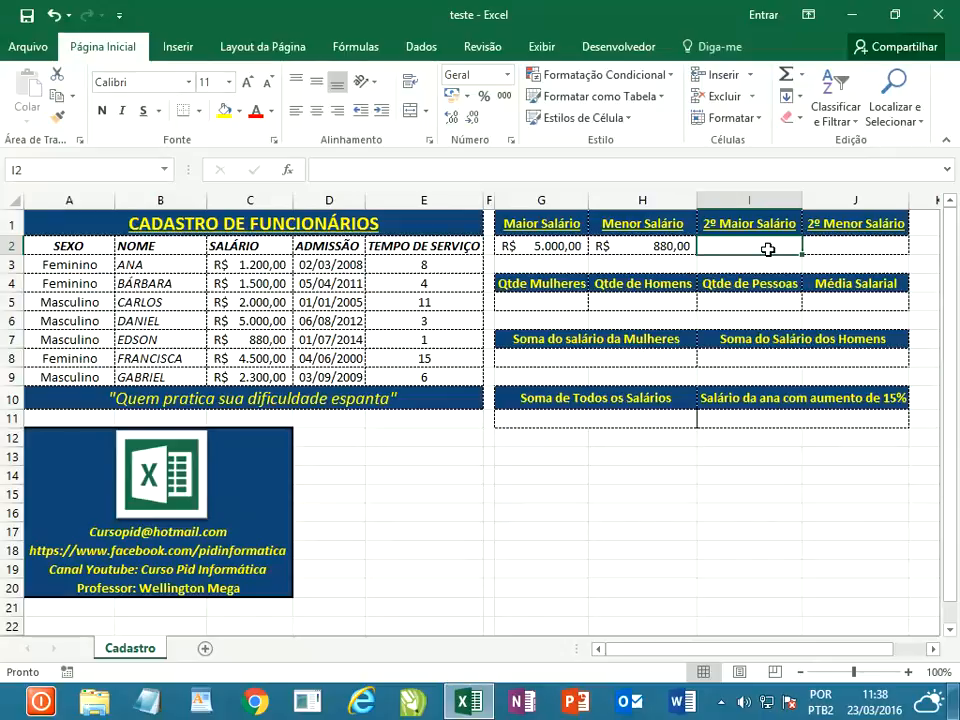
pyautogui.write('=maior')
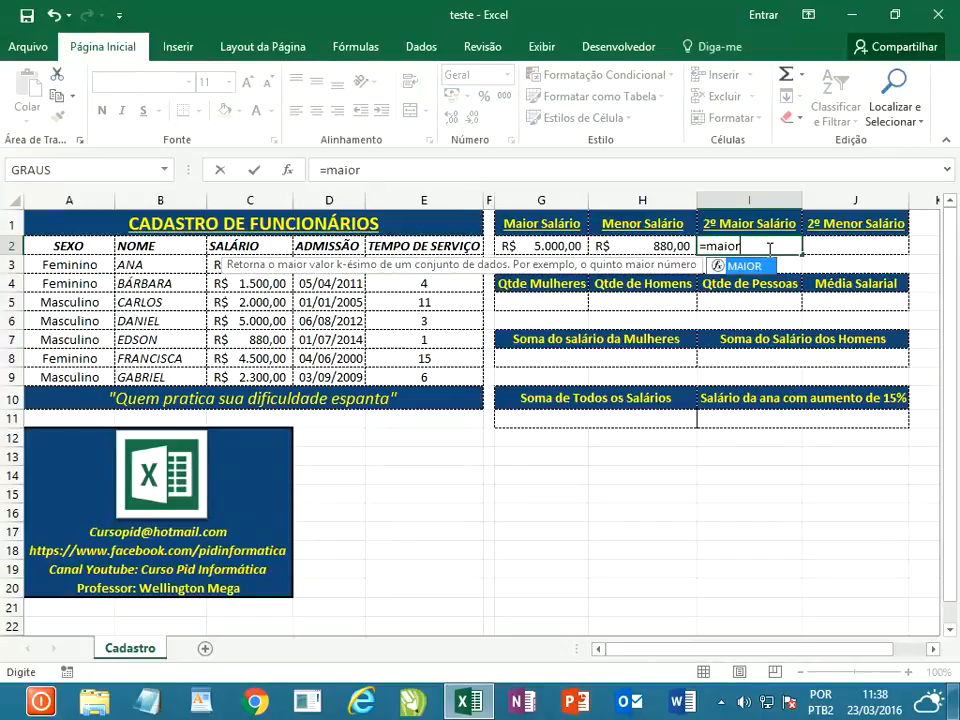
pyautogui.write('(')
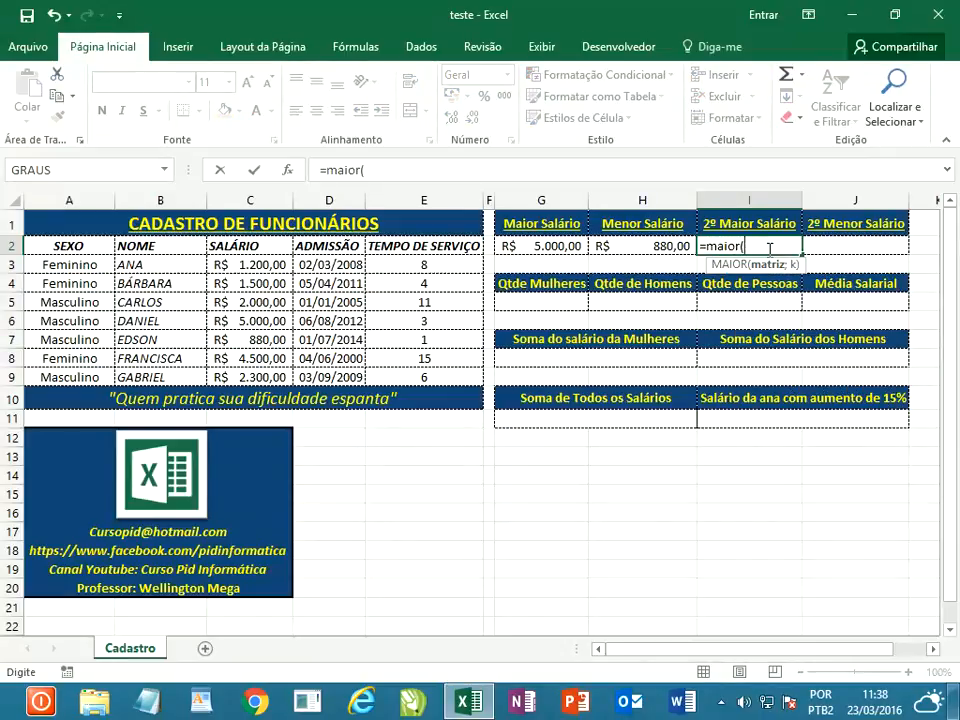
pyautogui.moveTo(260, 264); pyautogui.dragTo(259, 376)
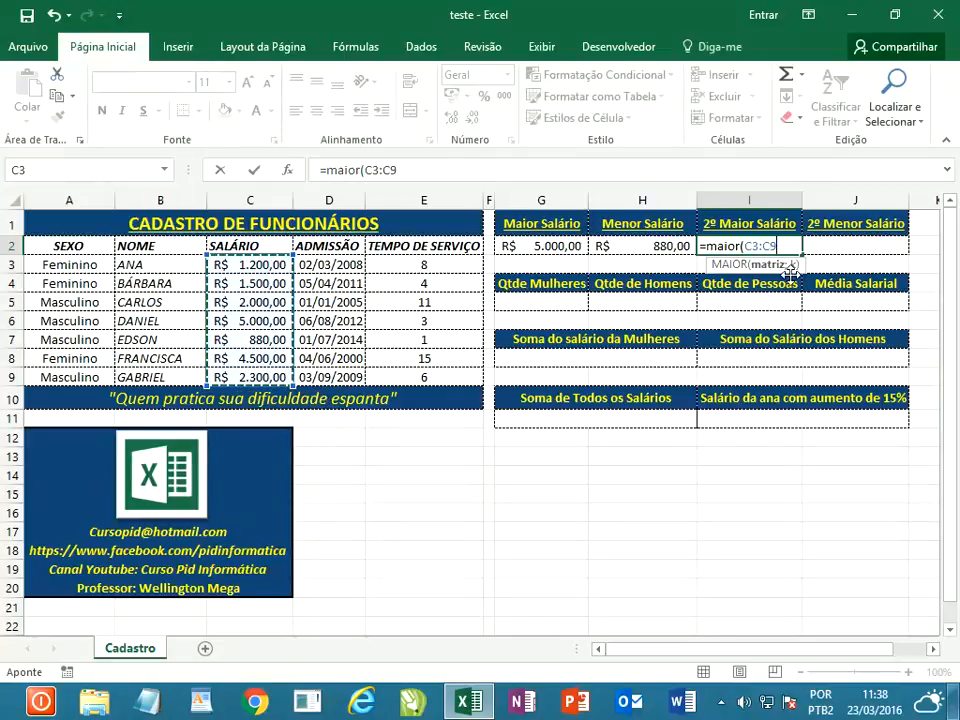
pyautogui.write(';2')
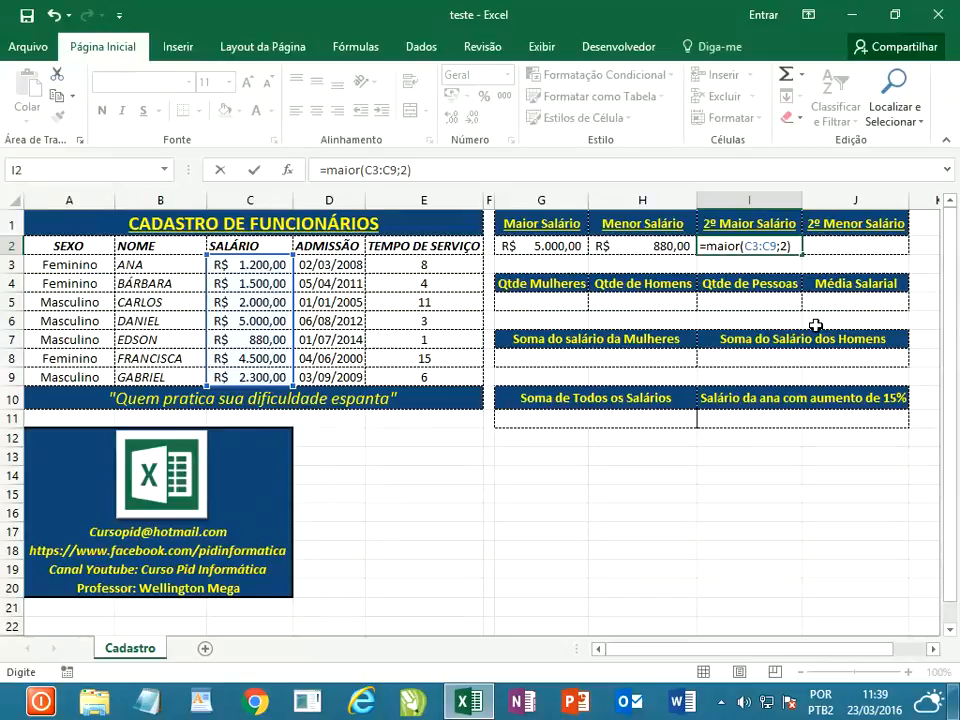
pyautogui.press('Return')
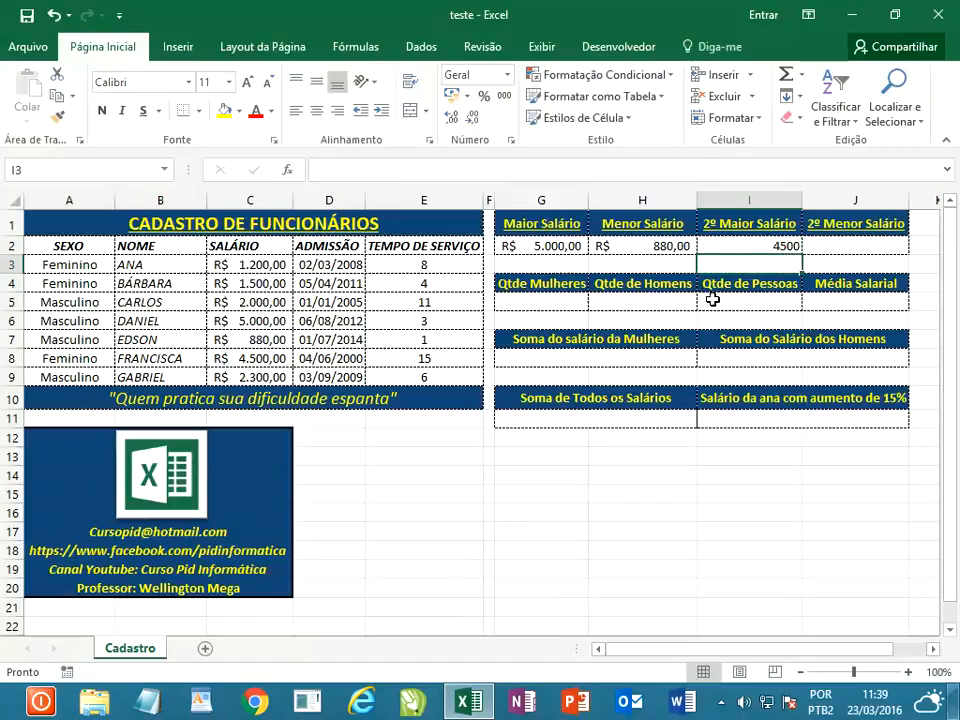
pyautogui.click(760, 244)
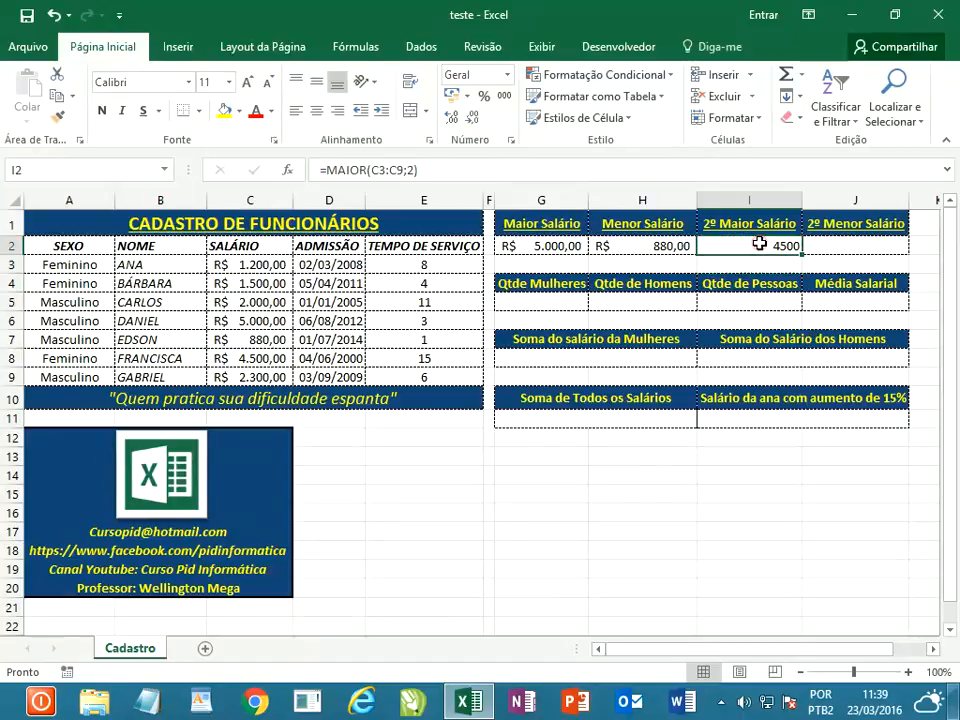
pyautogui.click(527, 246)
pyautogui.click(776, 243)
# - Calculate the second-lowest salary in J2 with a MENOR formula over C3:C9 and k set to 2
pyautogui.click(841, 248)
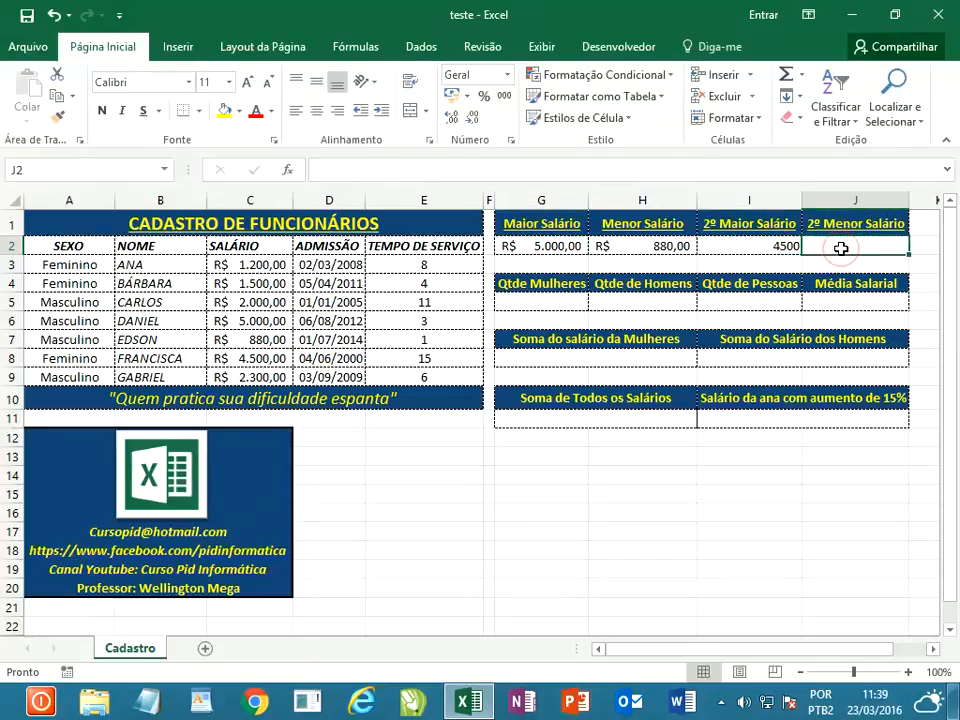
pyautogui.write('=men')
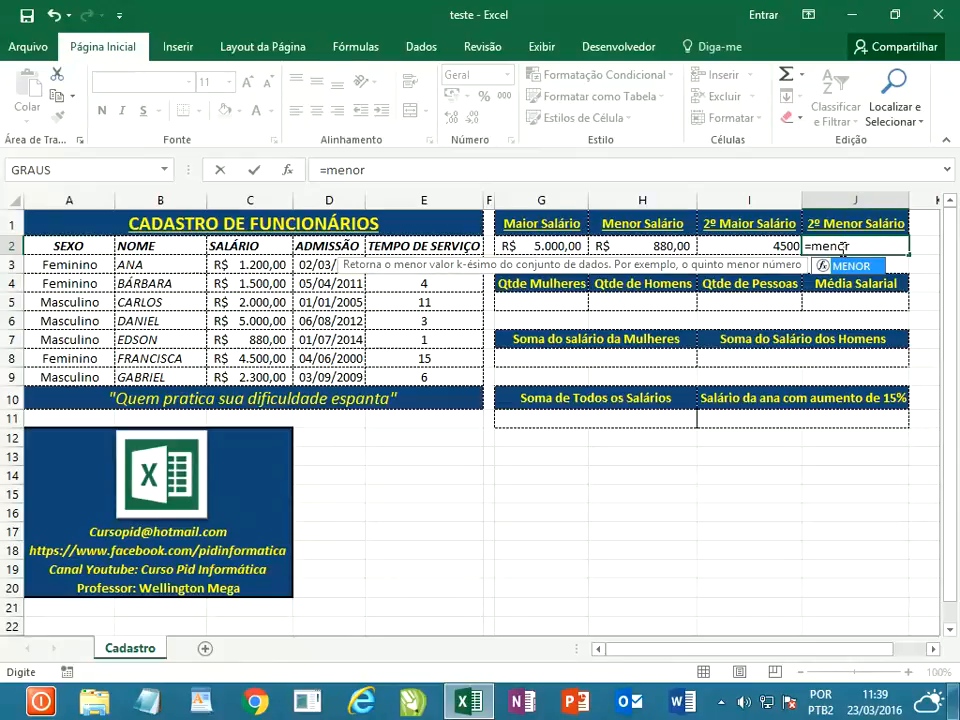
pyautogui.write('or')
pyautogui.press('Tab')
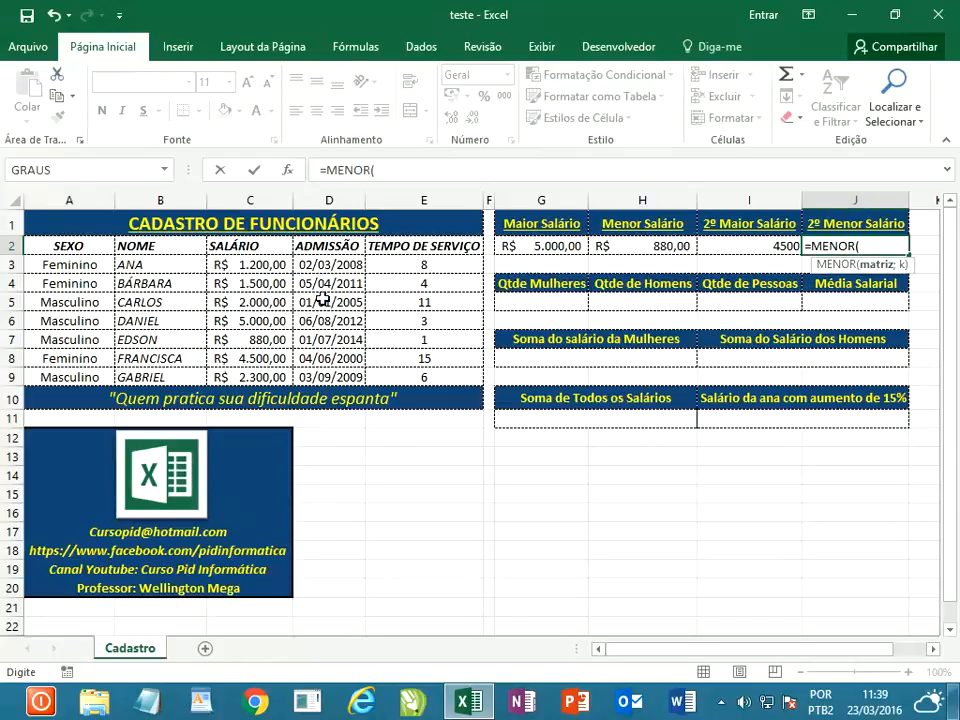
pyautogui.moveTo(264, 263); pyautogui.dragTo(262, 373)
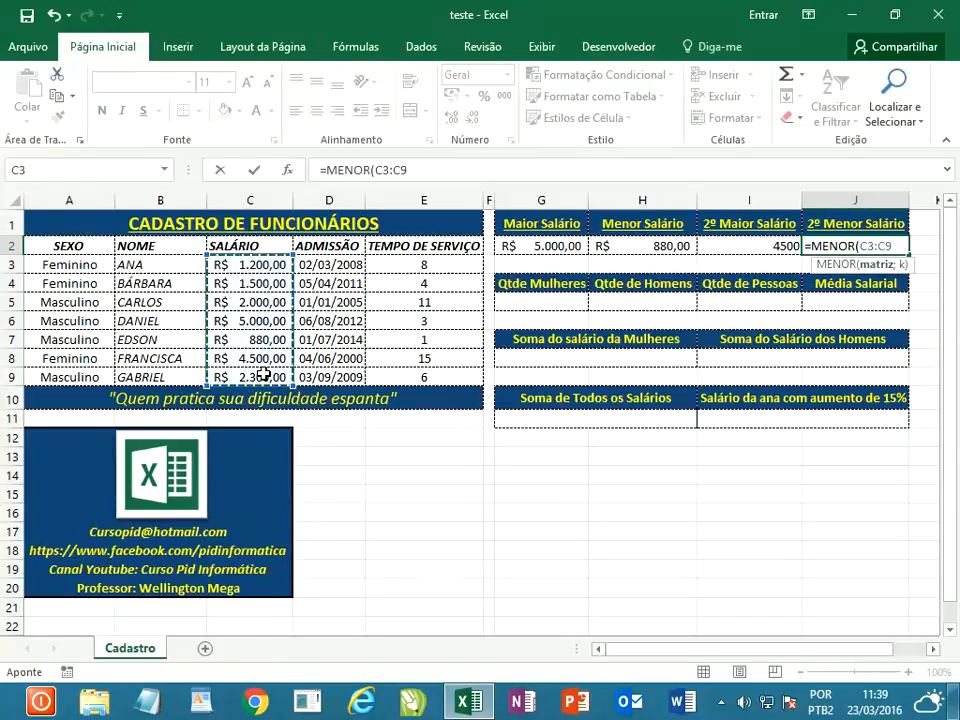
pyautogui.write(';2')
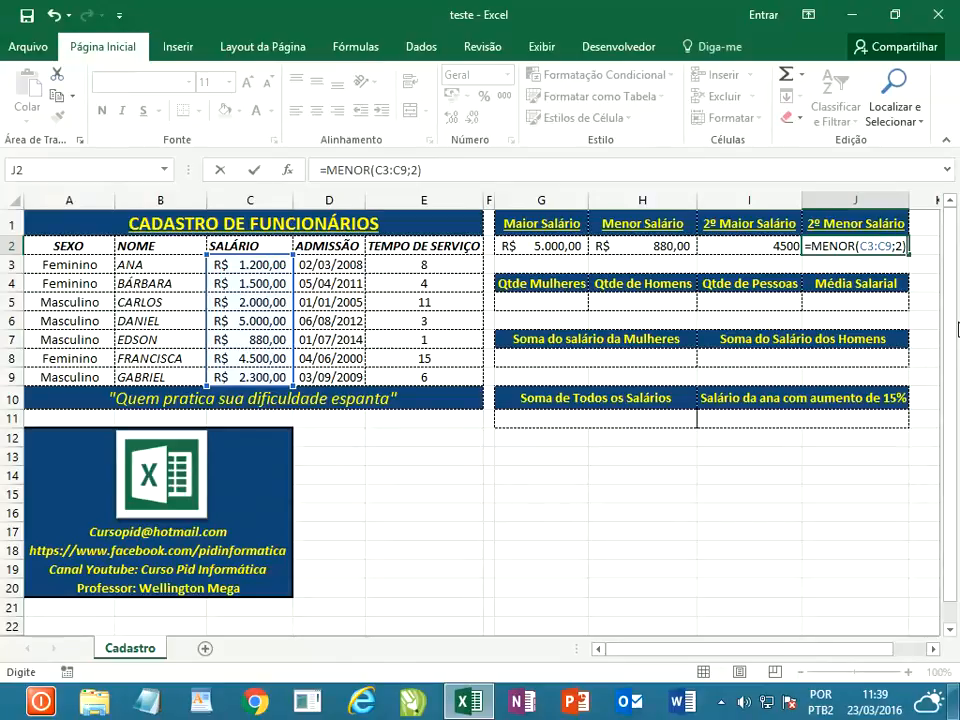
pyautogui.press('Return')
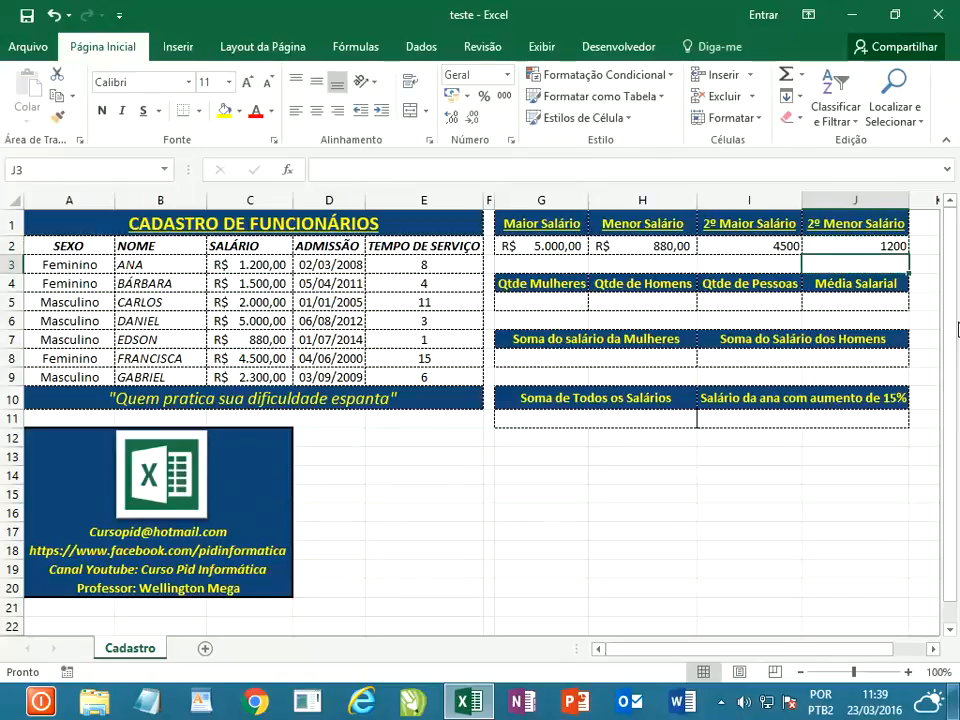
# - Apply the accounting number format to the second-highest and second-lowest salaries in I2:J2
pyautogui.click(891, 244)
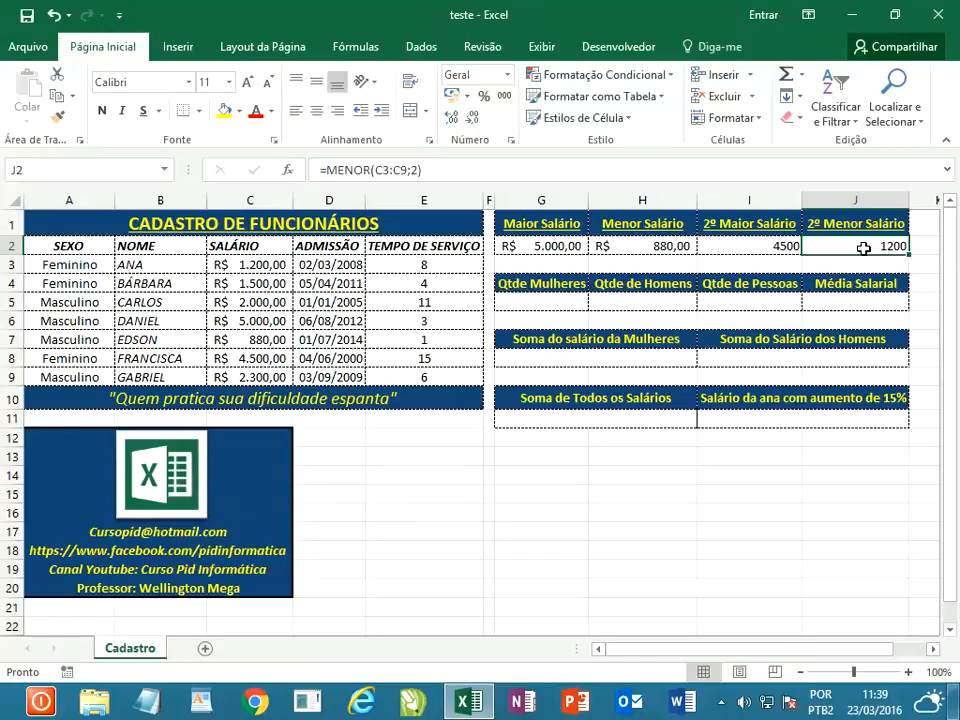
pyautogui.moveTo(780, 246); pyautogui.dragTo(834, 248)
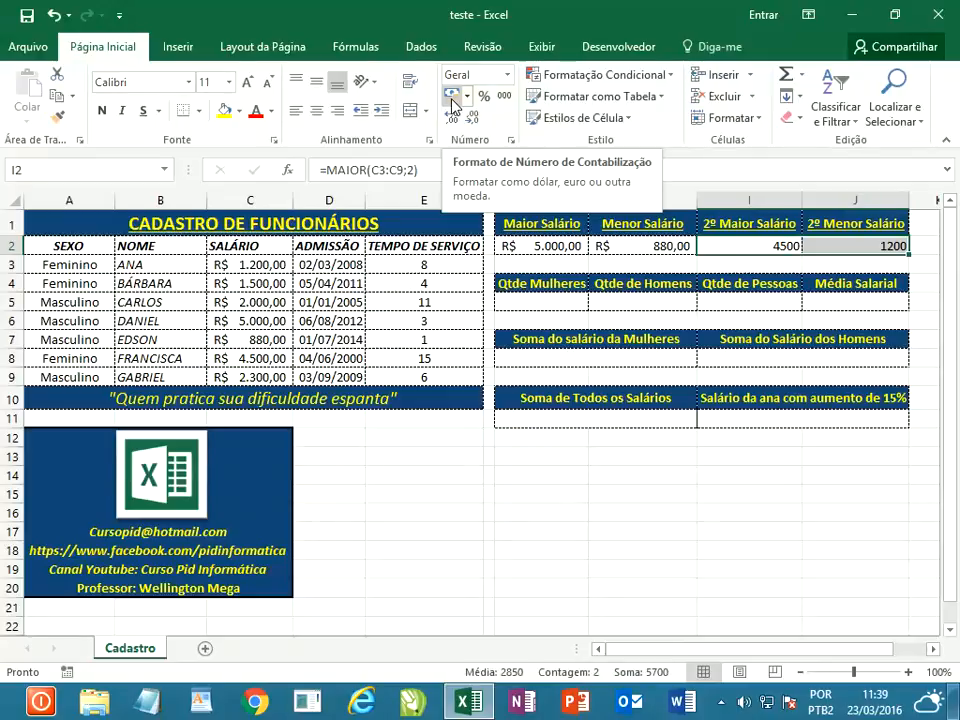
pyautogui.click(452, 97)
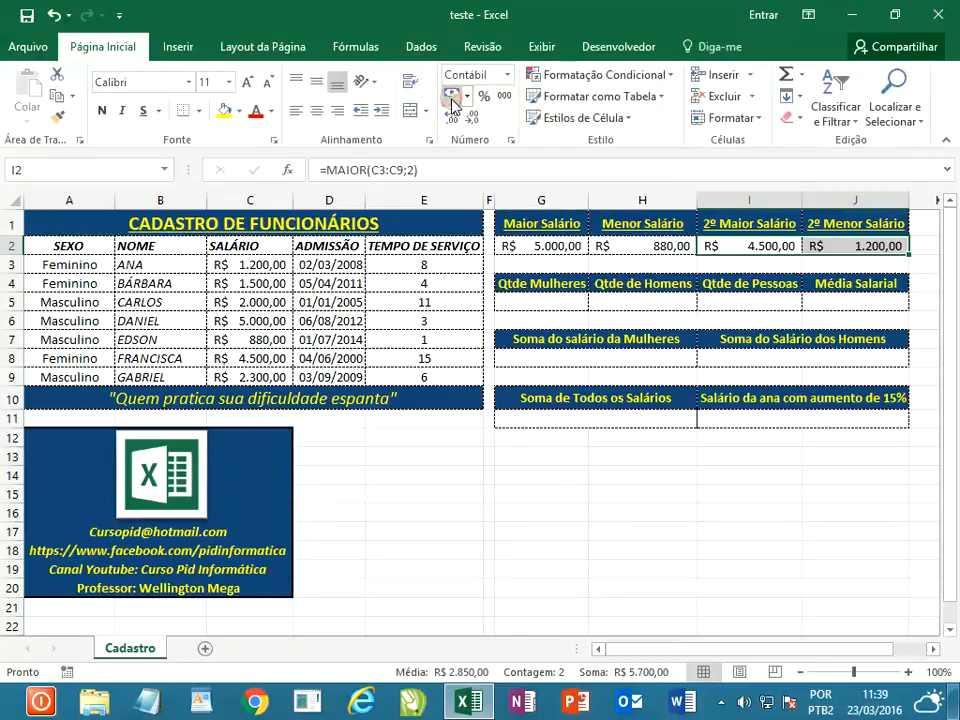
# - Count the women in G5 with a CONT.SE formula over A3:A9 using the criterion "feminino"
pyautogui.click(562, 301)
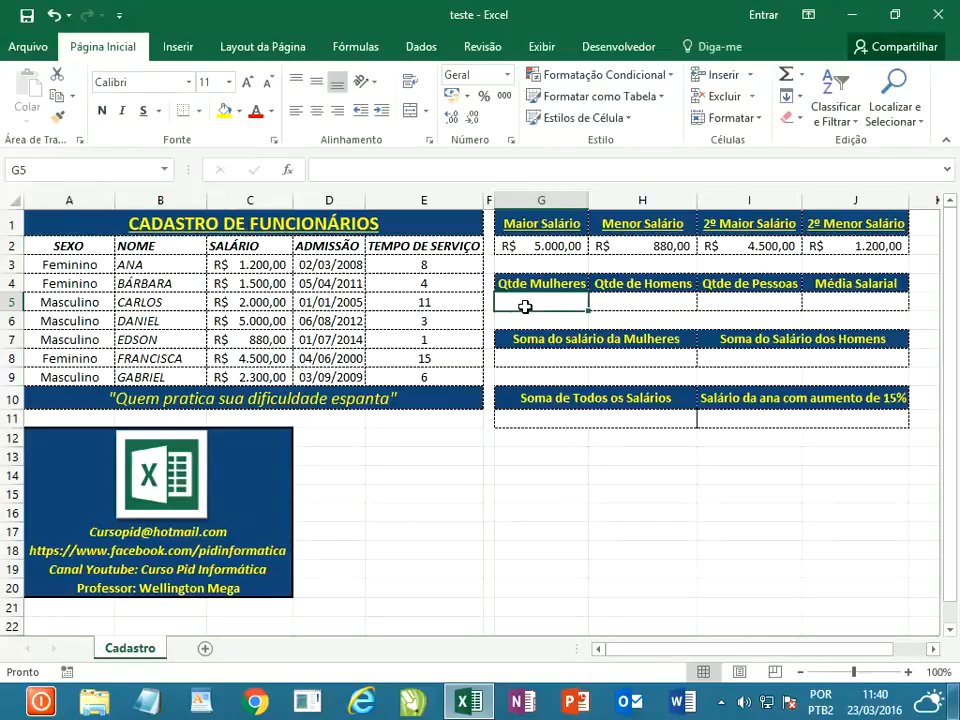
pyautogui.write('=')
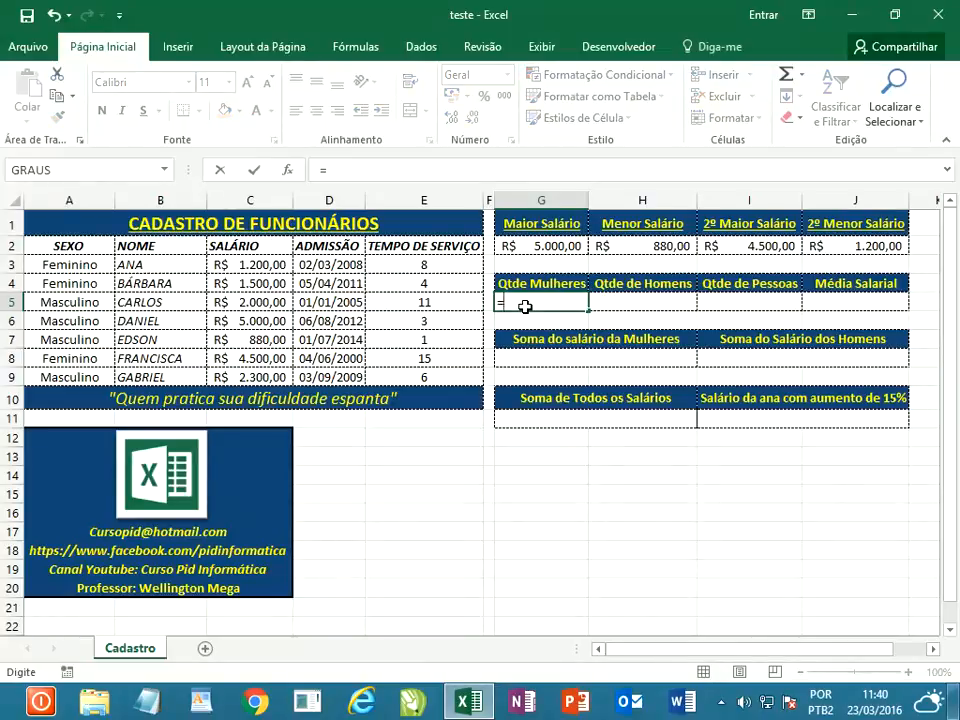
pyautogui.write('cont')
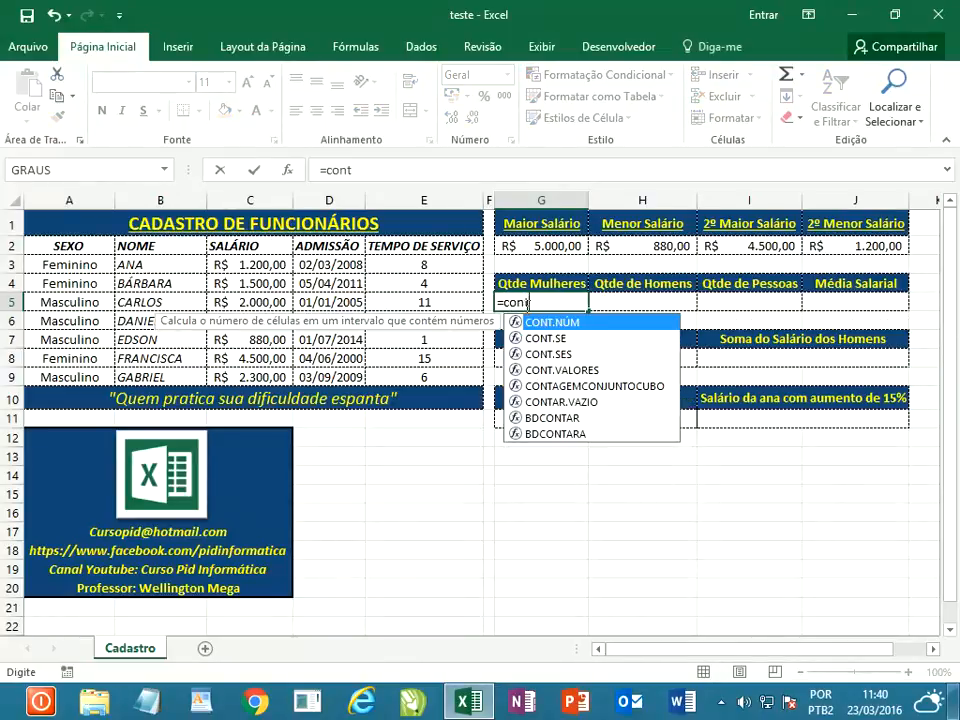
pyautogui.write('.se')
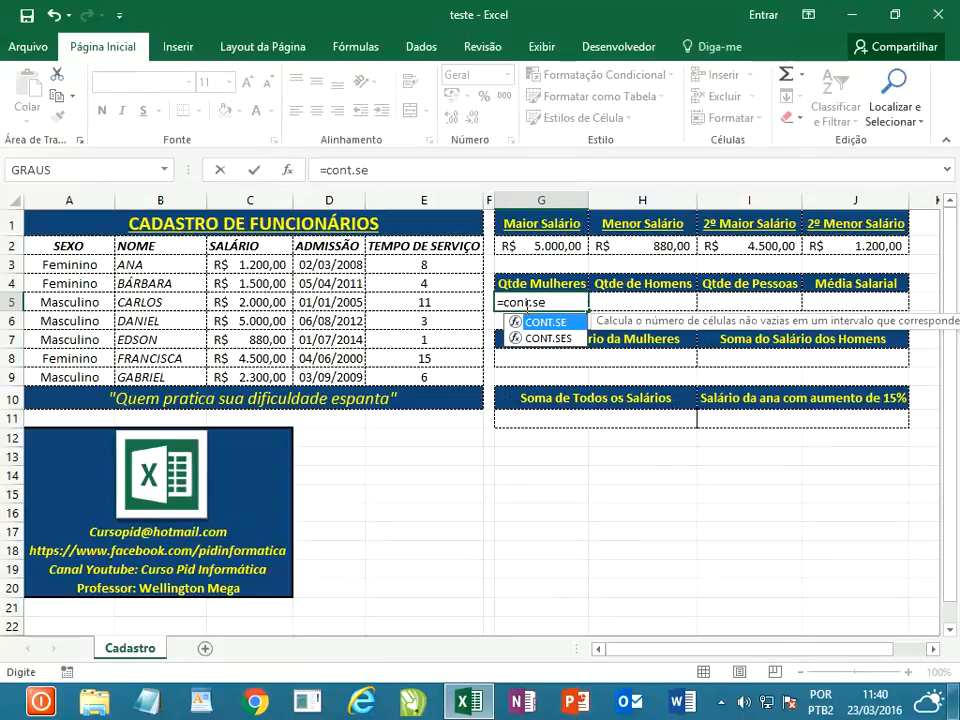
pyautogui.press('Tab')
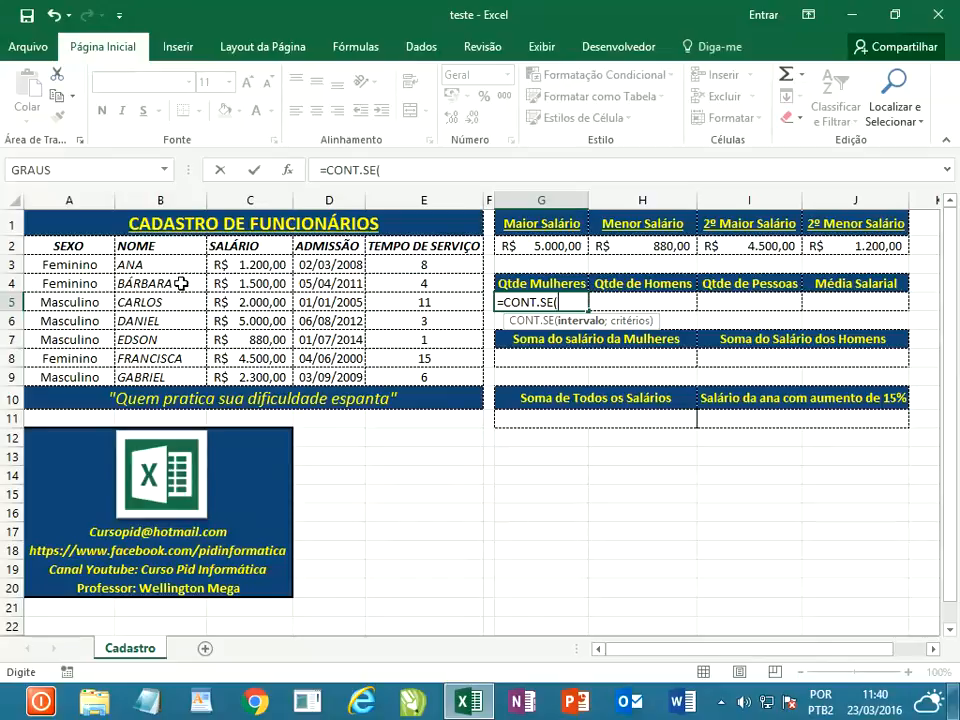
pyautogui.moveTo(51, 264); pyautogui.dragTo(71, 374)
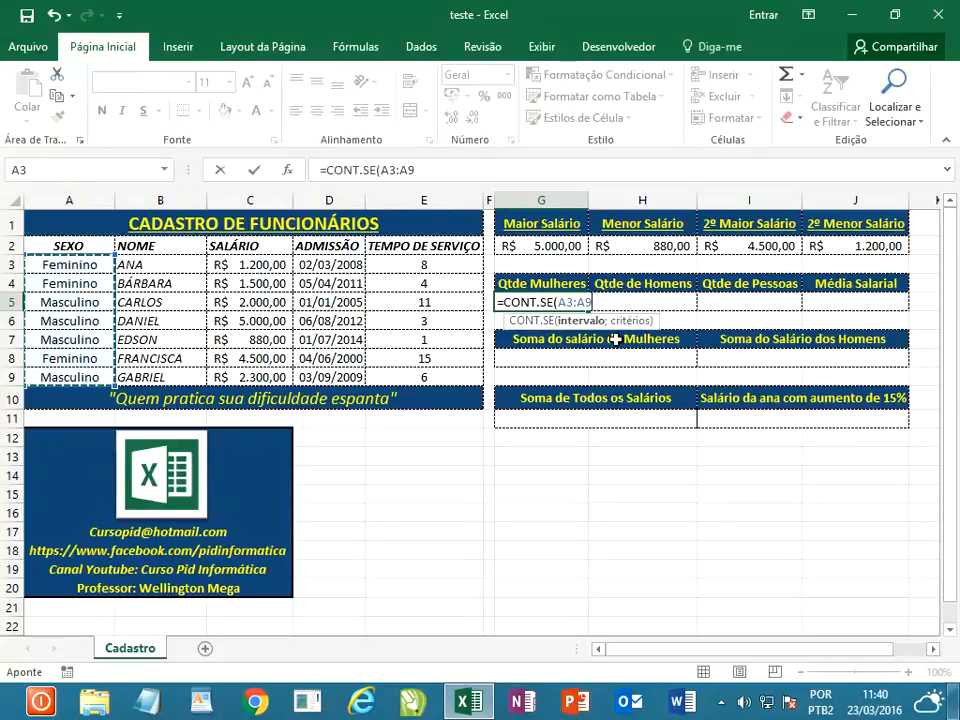
pyautogui.write(';')
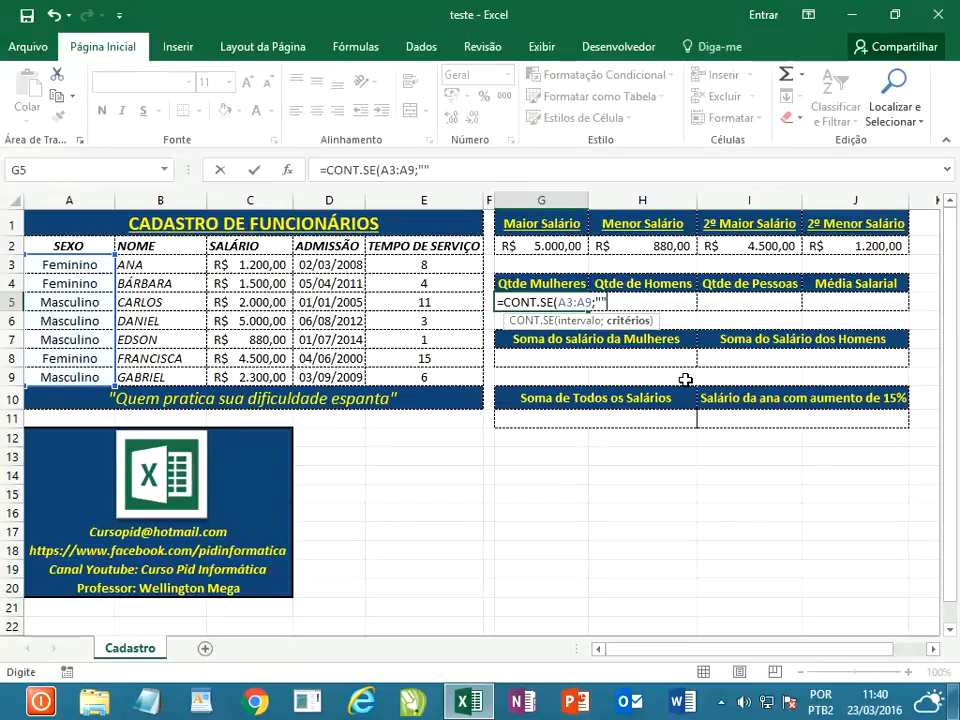
pyautogui.press('BackSpace')
pyautogui.write('feminino')
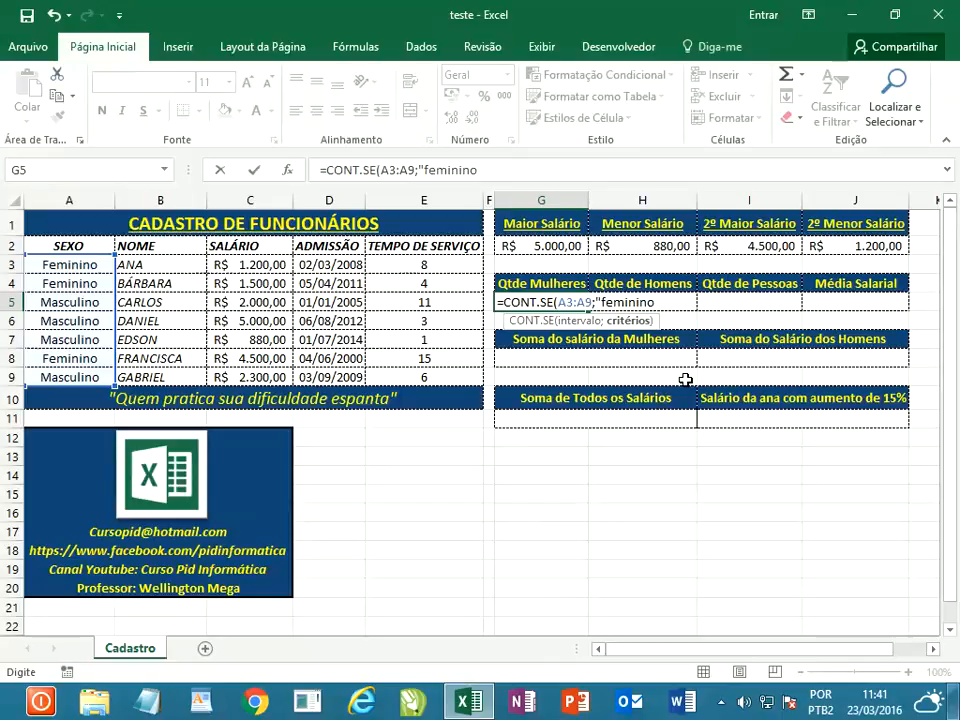
pyautogui.write('")')
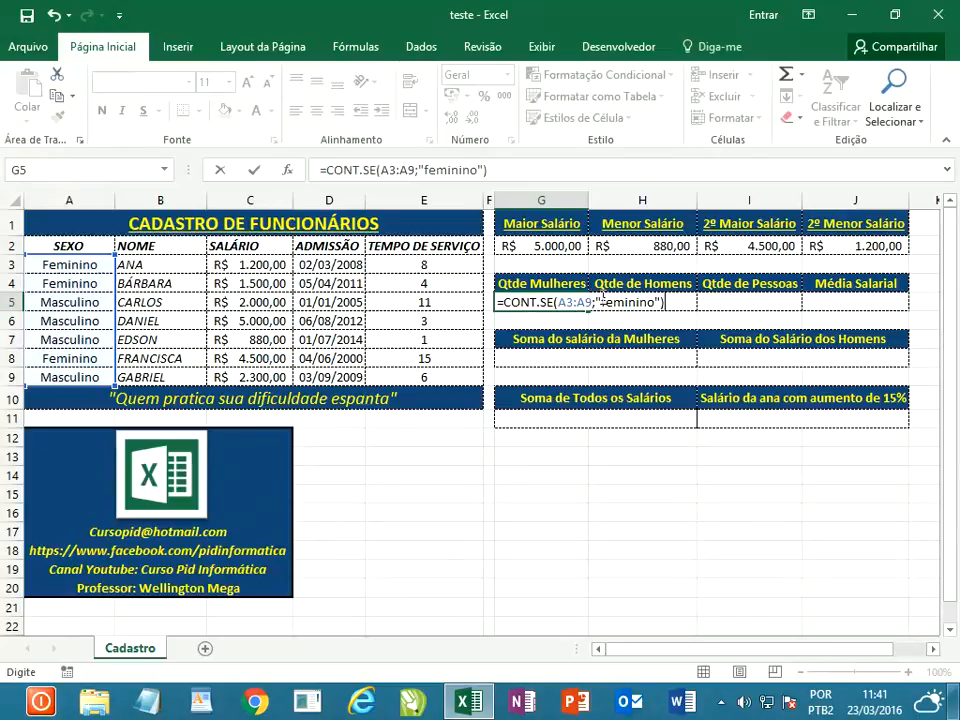
pyautogui.press('Return')
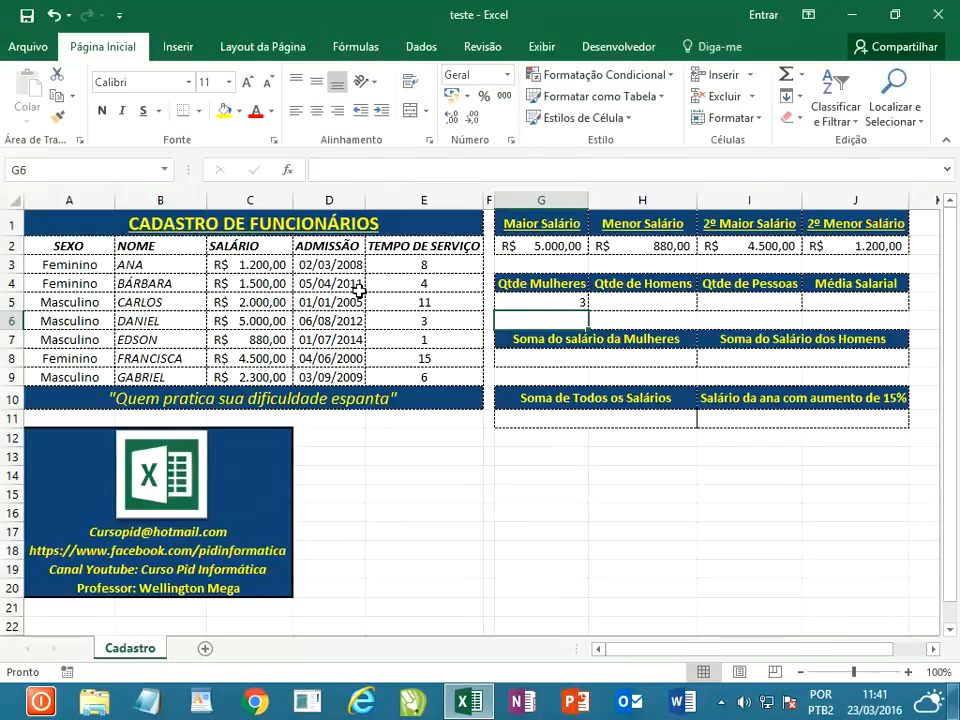
# - Count the men in H5 with a CONT.SE formula over A3:A9 using the criterion "masculino"
pyautogui.click(642, 305)
pyautogui.write('=')
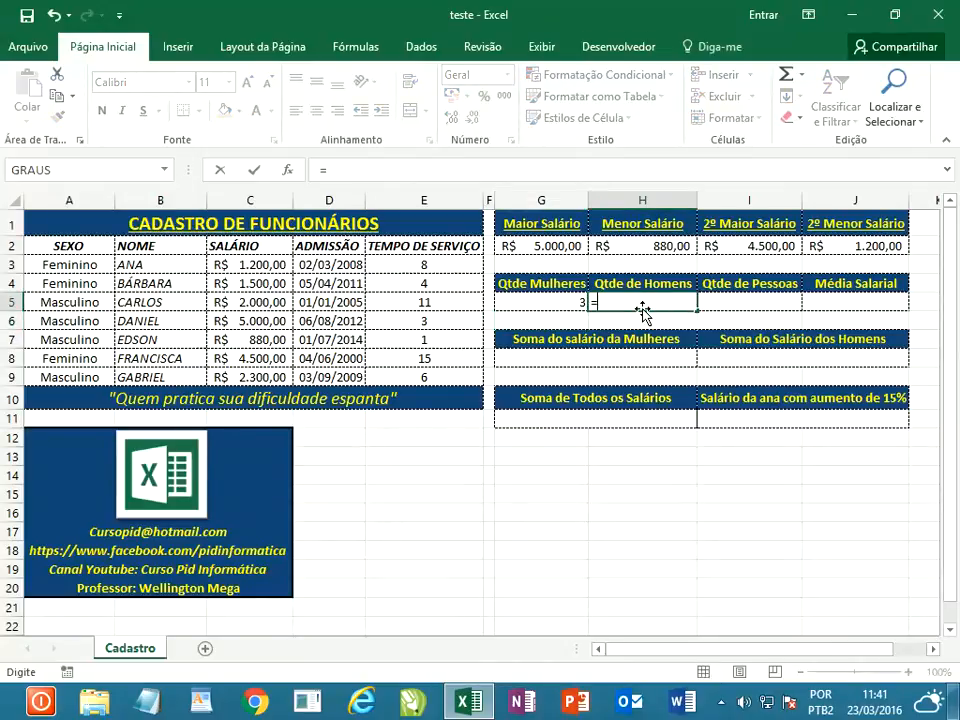
pyautogui.write('cont')
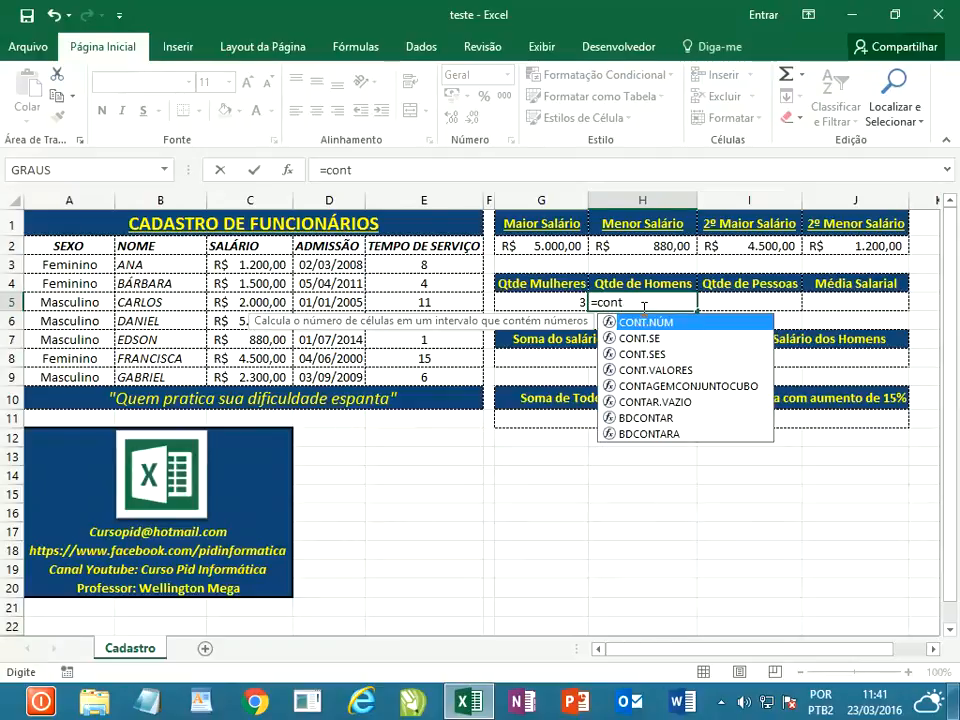
pyautogui.write('.se')
pyautogui.press('Tab')
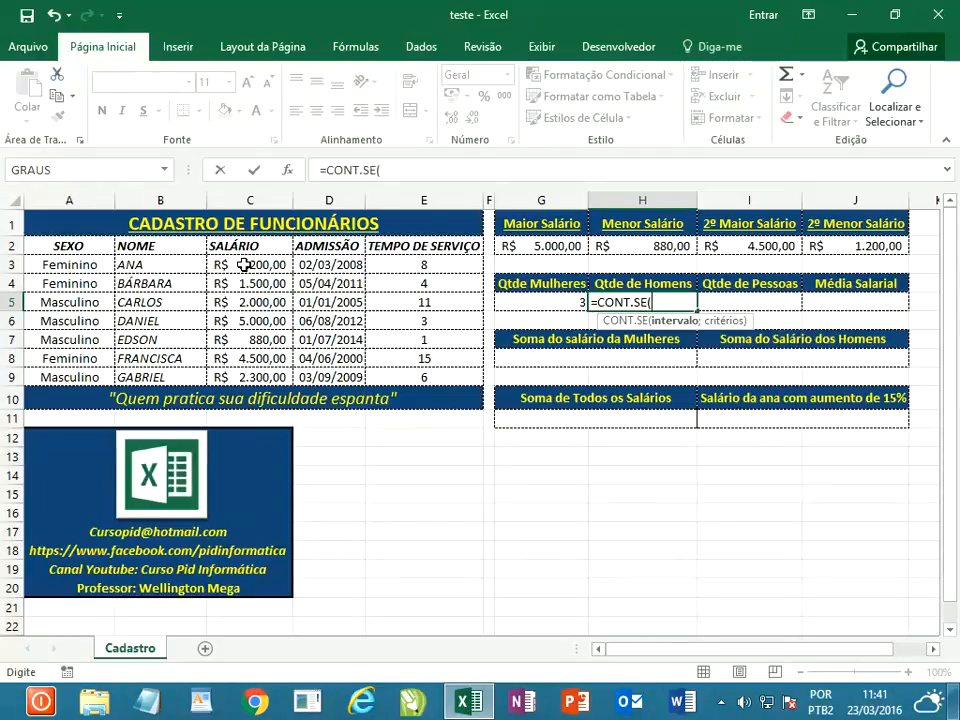
pyautogui.moveTo(81, 268); pyautogui.dragTo(80, 377)
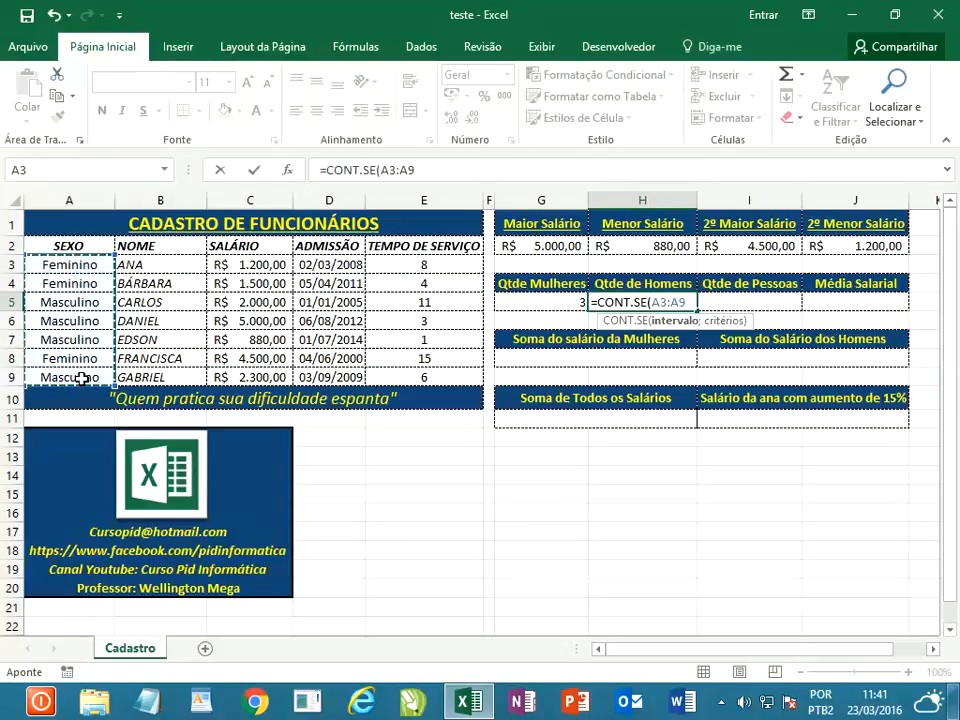
pyautogui.write(';')
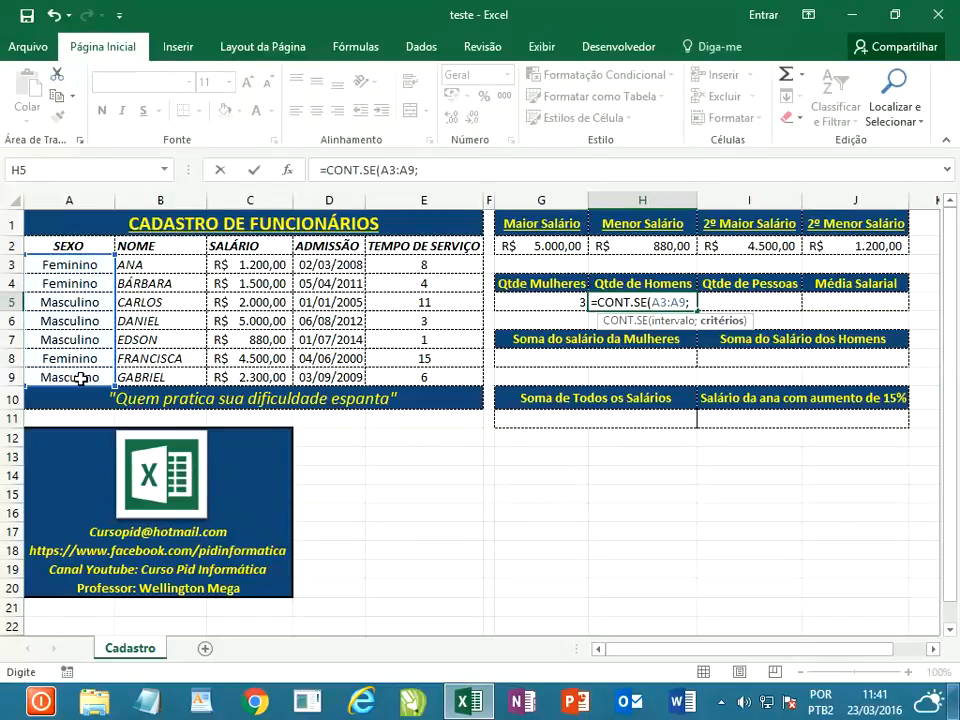
pyautogui.write('"masculi')
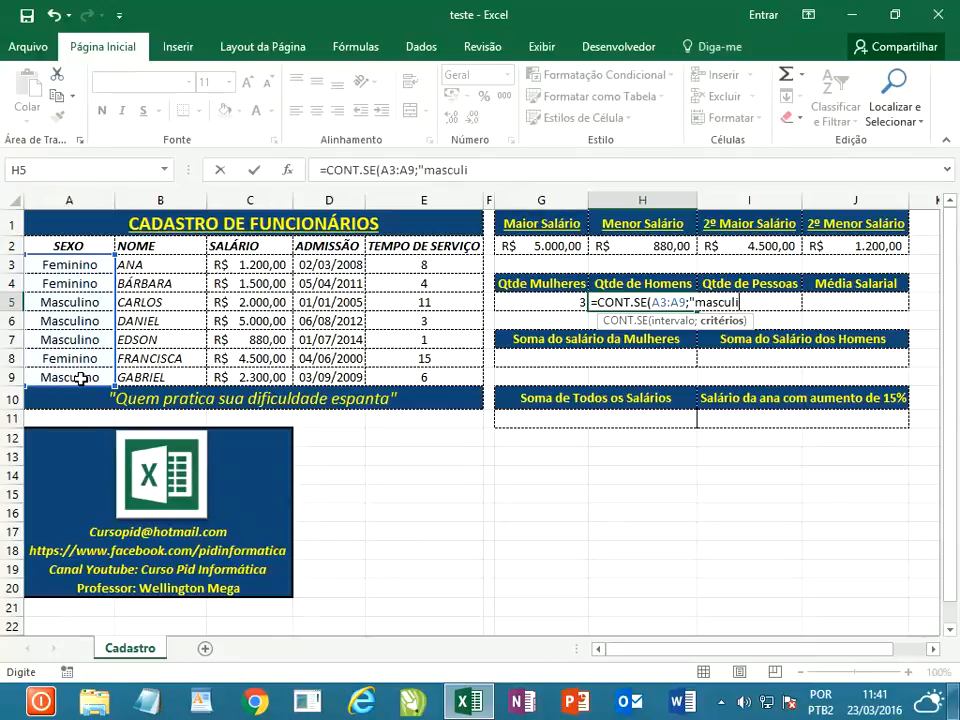
pyautogui.write('no")')
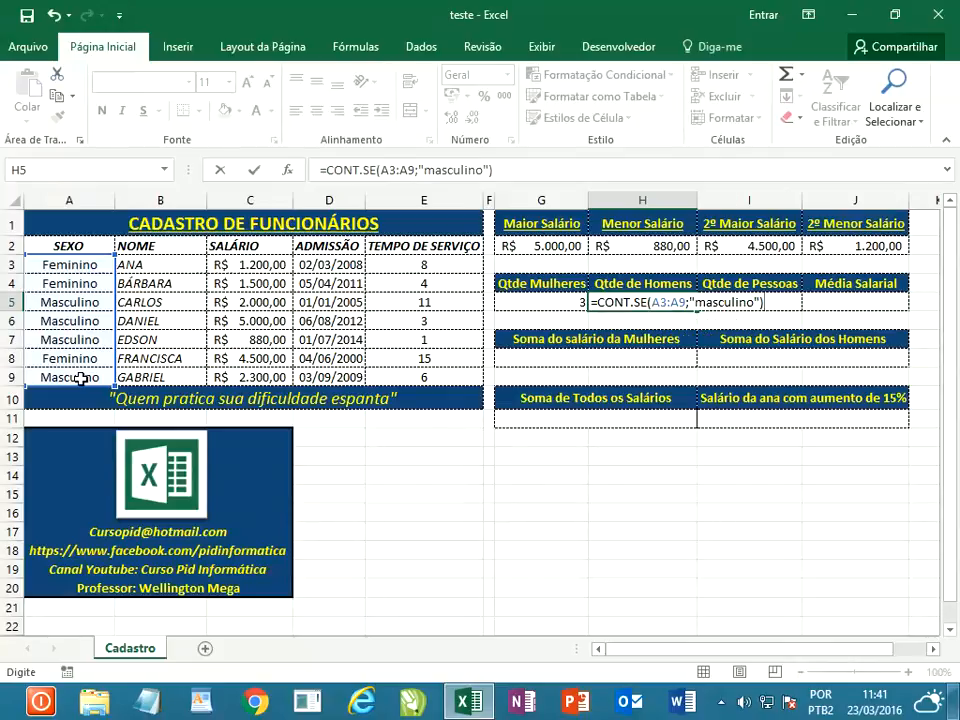
pyautogui.press('Return')
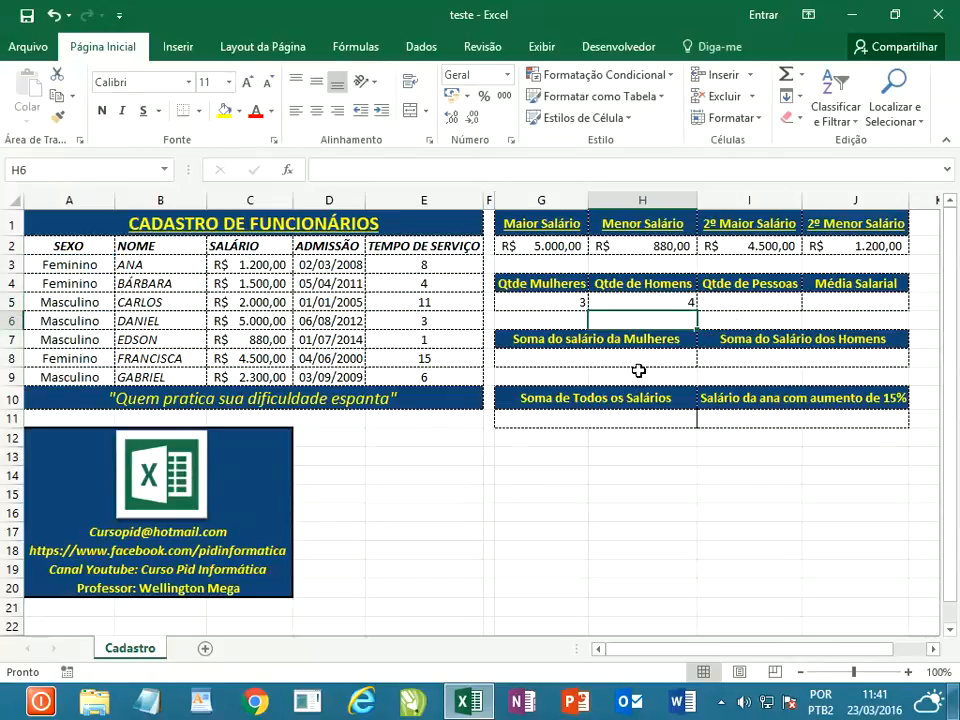
# - Count all the people in I5 with a CONT.VALORES formula over A3:A9
pyautogui.click(735, 300)
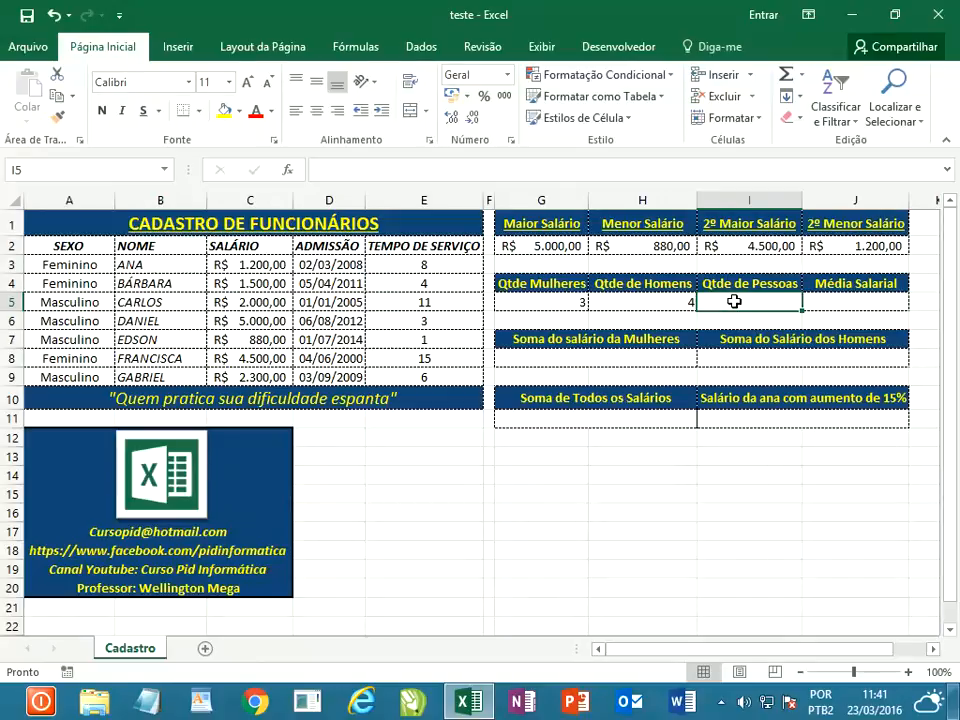
pyautogui.write('=con')
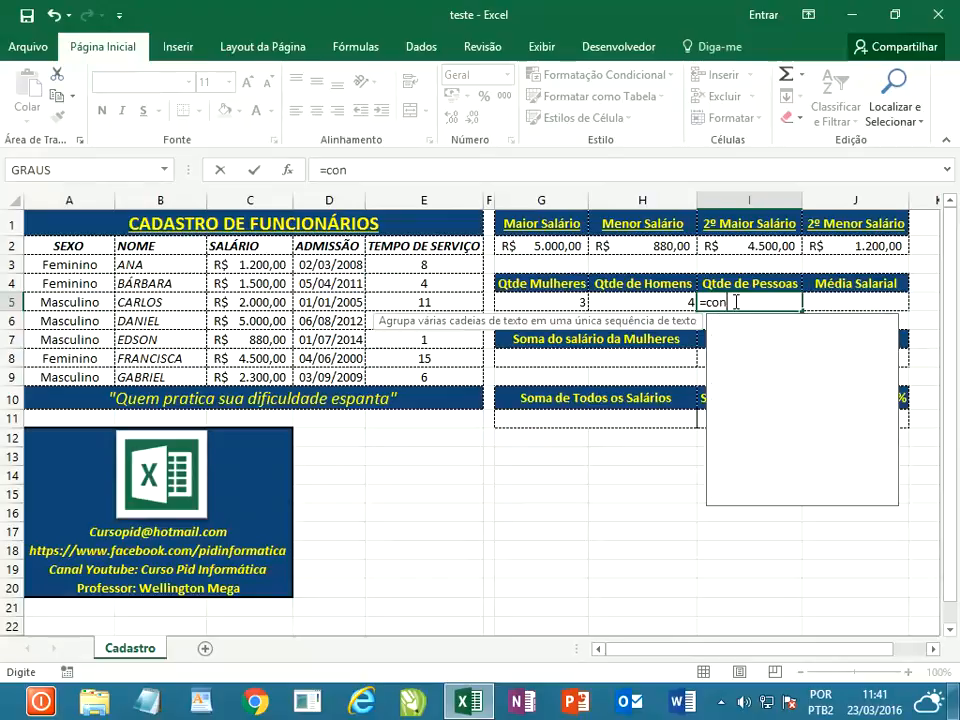
pyautogui.write('t.val')
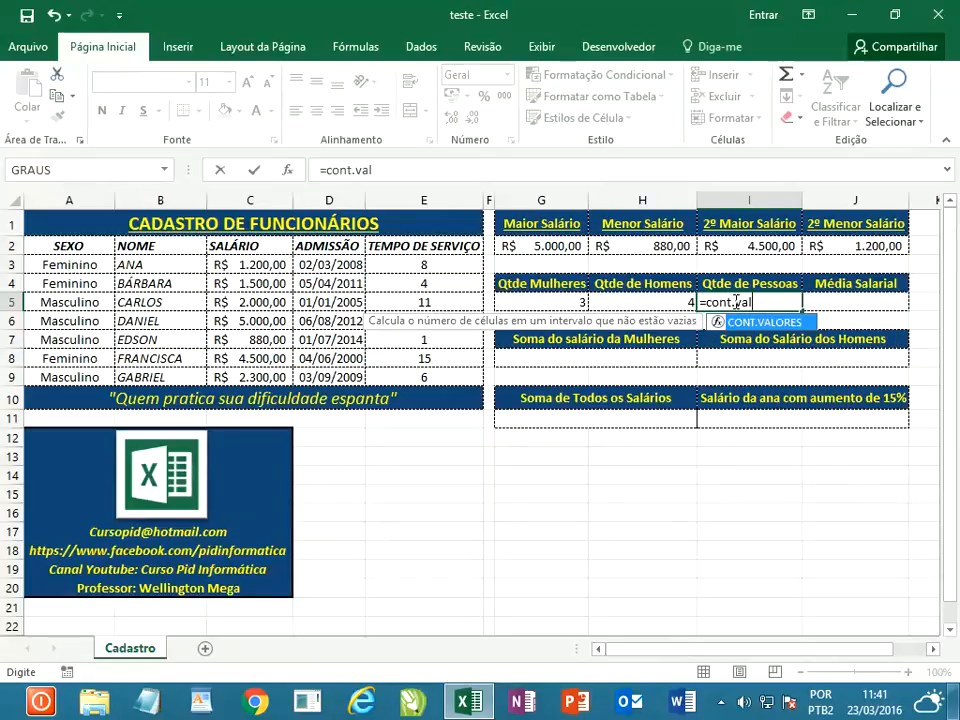
pyautogui.write('ores(')
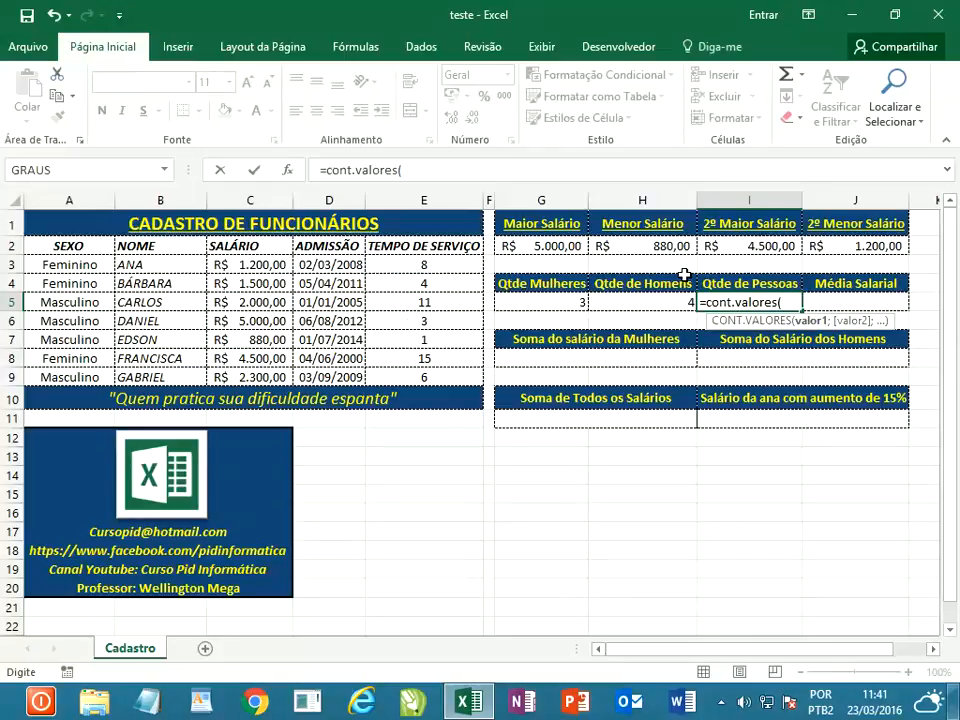
pyautogui.moveTo(66, 265); pyautogui.dragTo(80, 368)
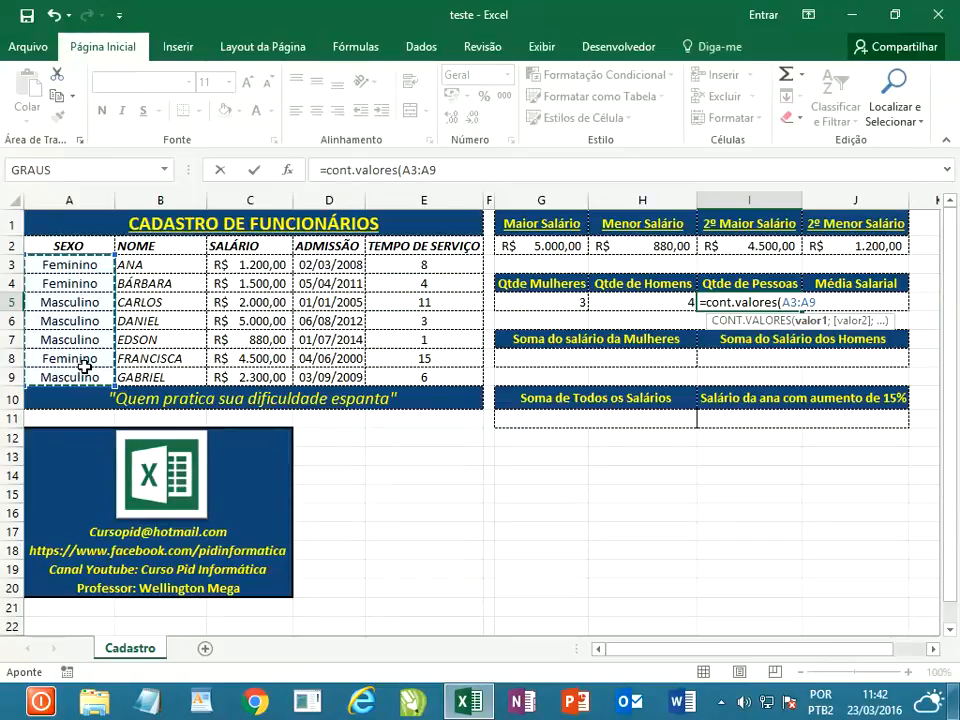
pyautogui.write(')')
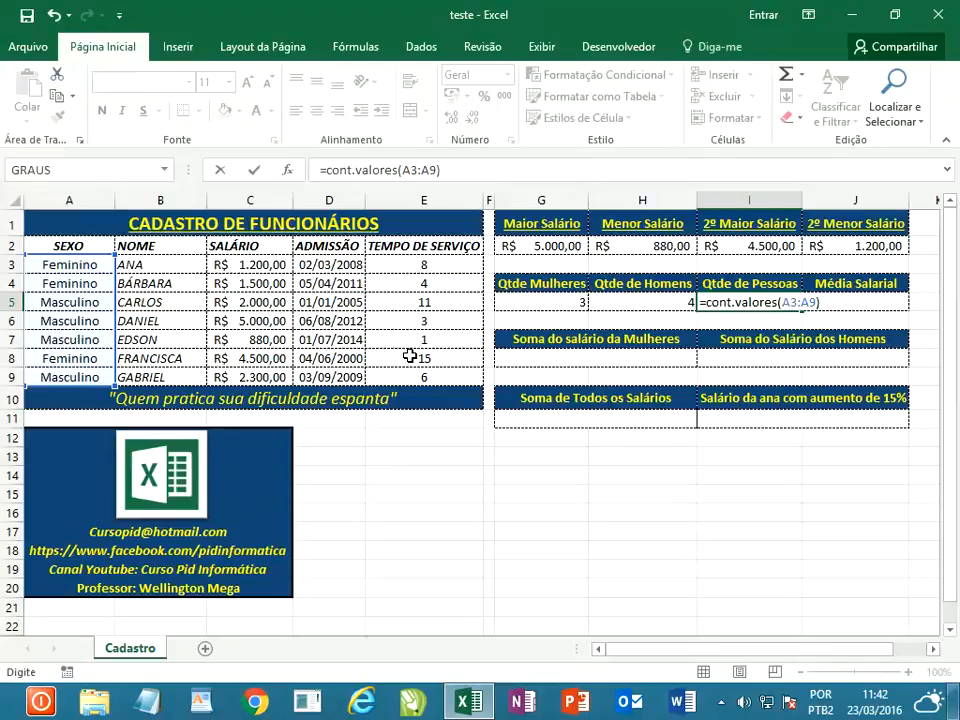
pyautogui.press('Return')
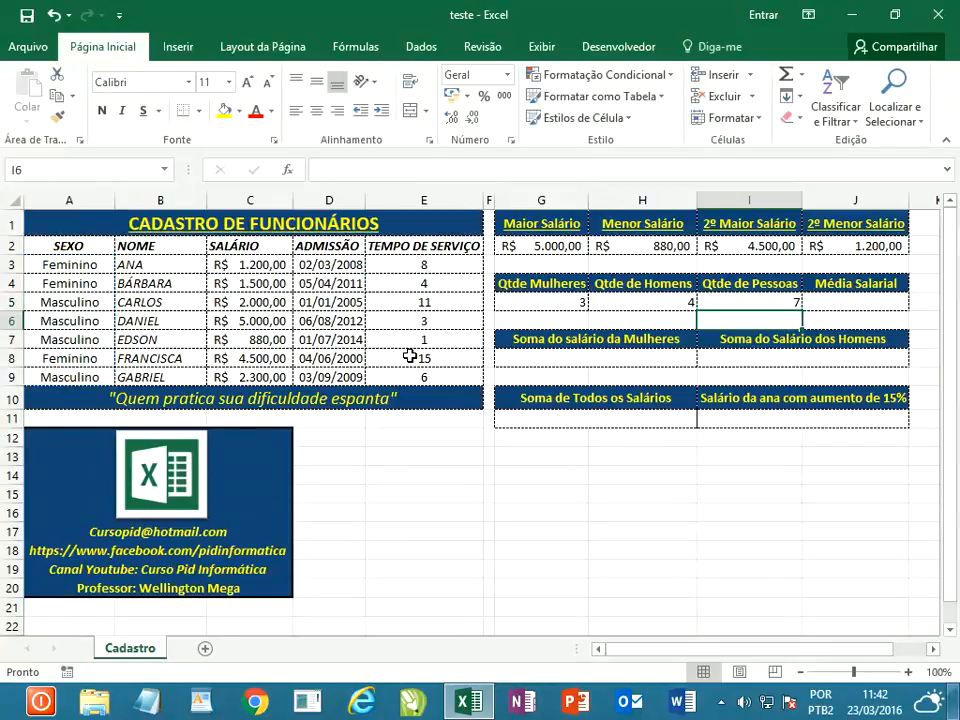
# - Calculate the average salary in J5 with a MEDIA formula over C3:C9
pyautogui.click(868, 301)
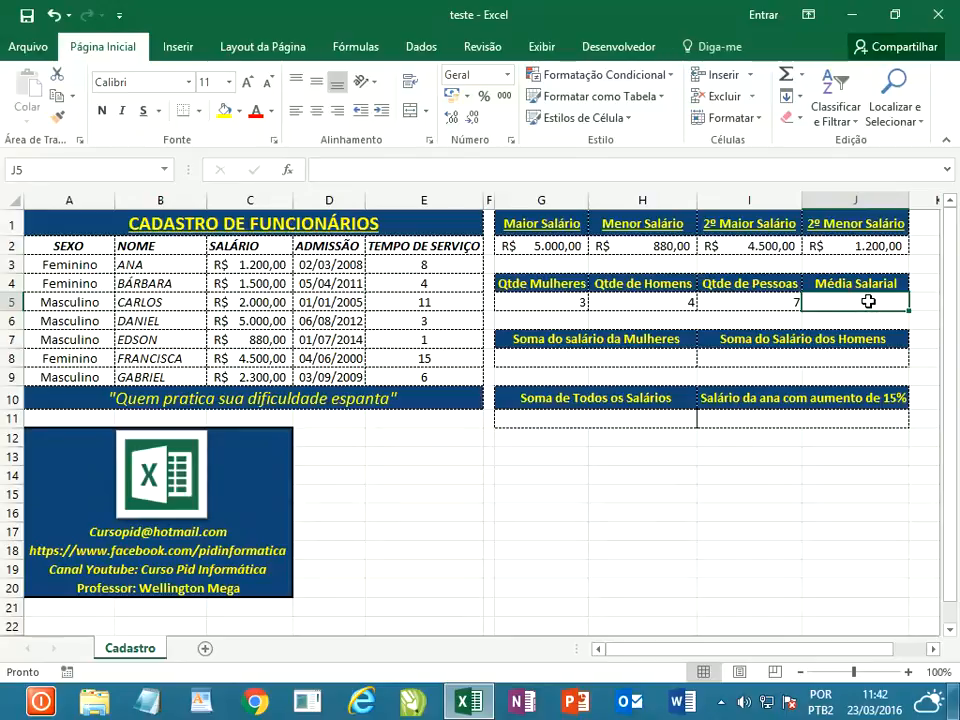
pyautogui.write('=media')
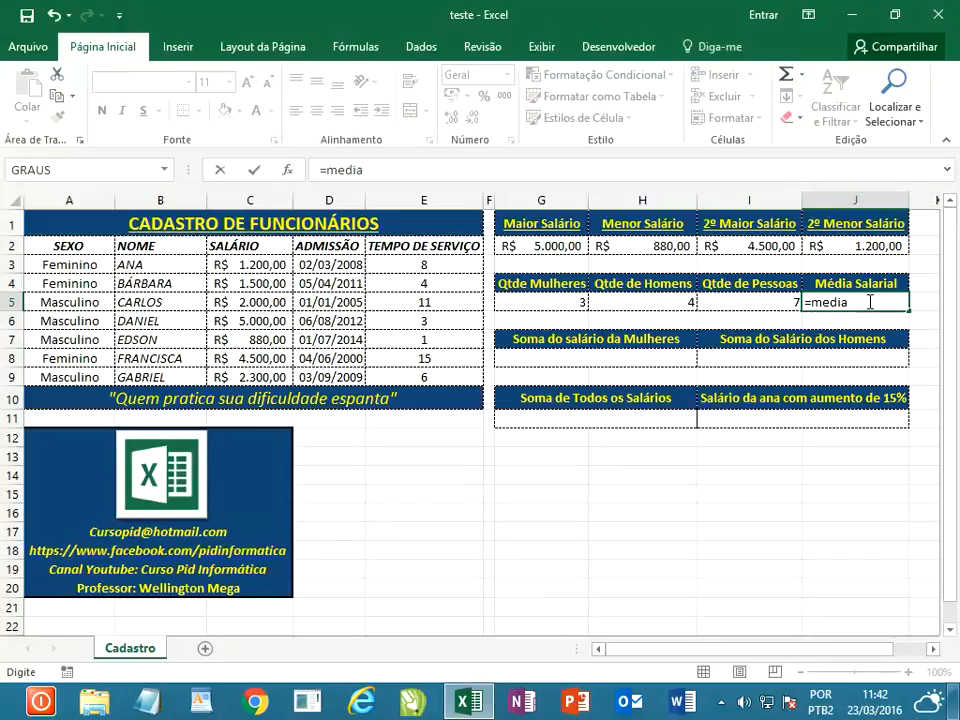
pyautogui.write('(')
pyautogui.moveTo(253, 262); pyautogui.dragTo(249, 372)
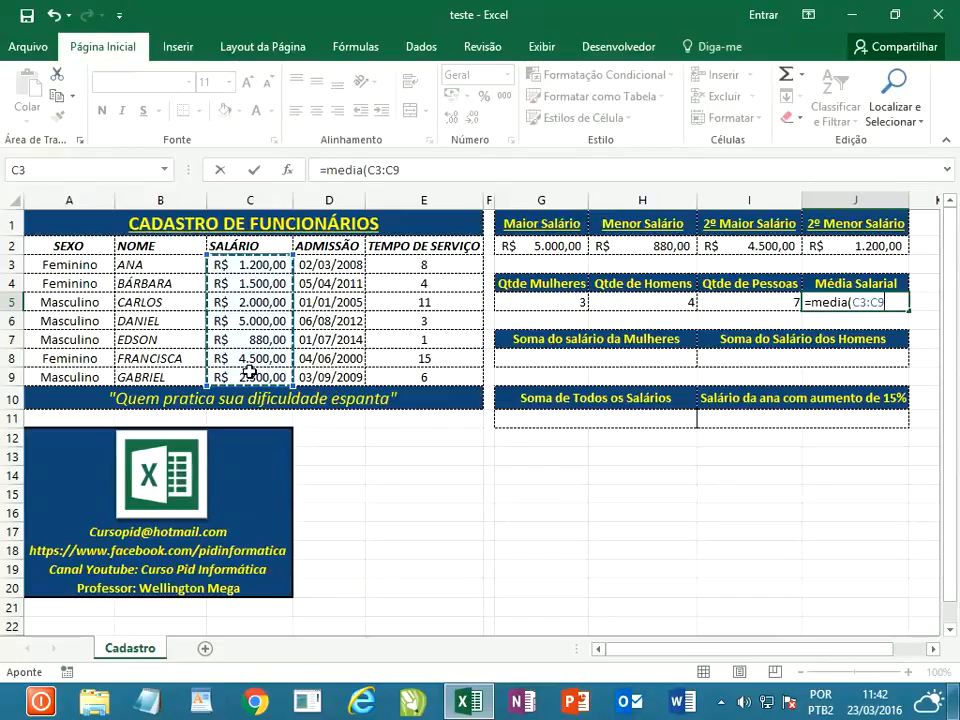
pyautogui.press('Return')
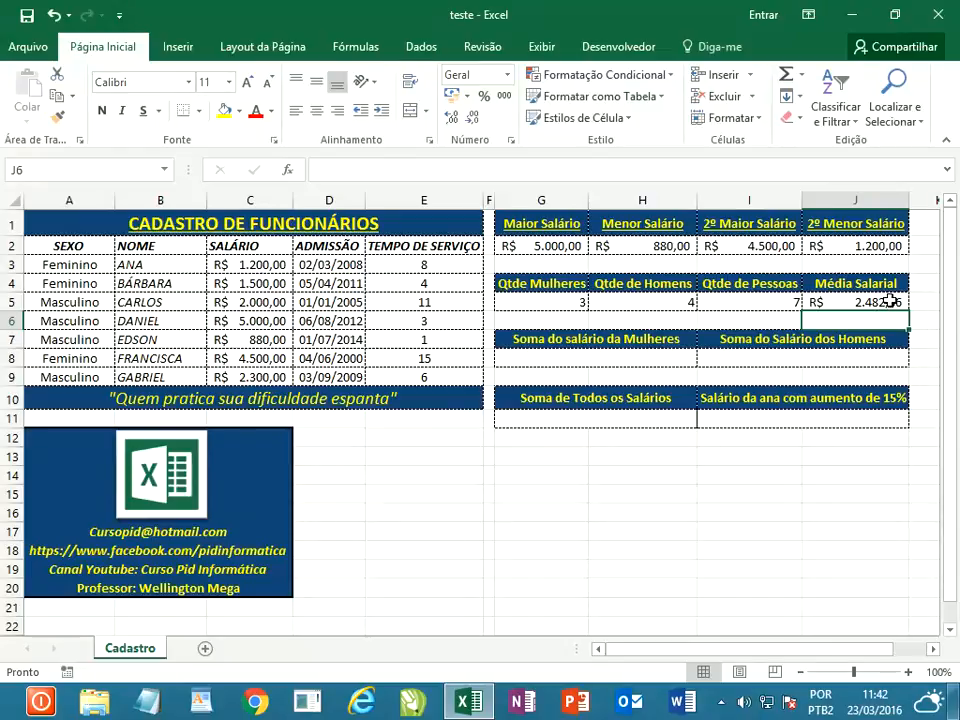
# - Sum the women's salaries in G8 with a SOMASE formula using range A3:A9, criterion "feminino" and sum range C3:C9
pyautogui.click(598, 358)
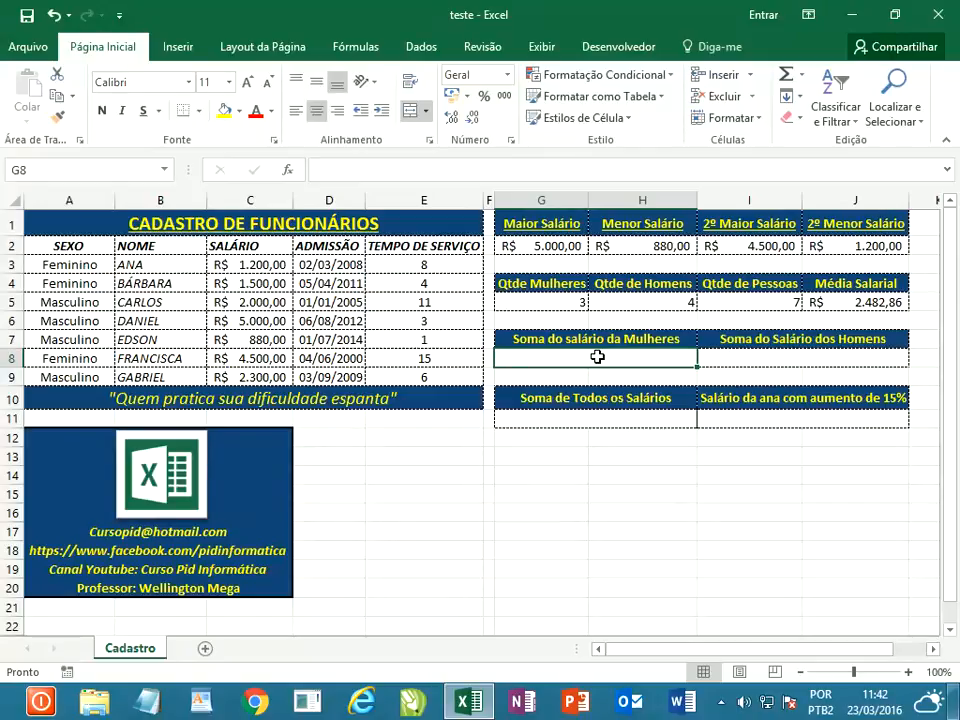
pyautogui.write('=s')
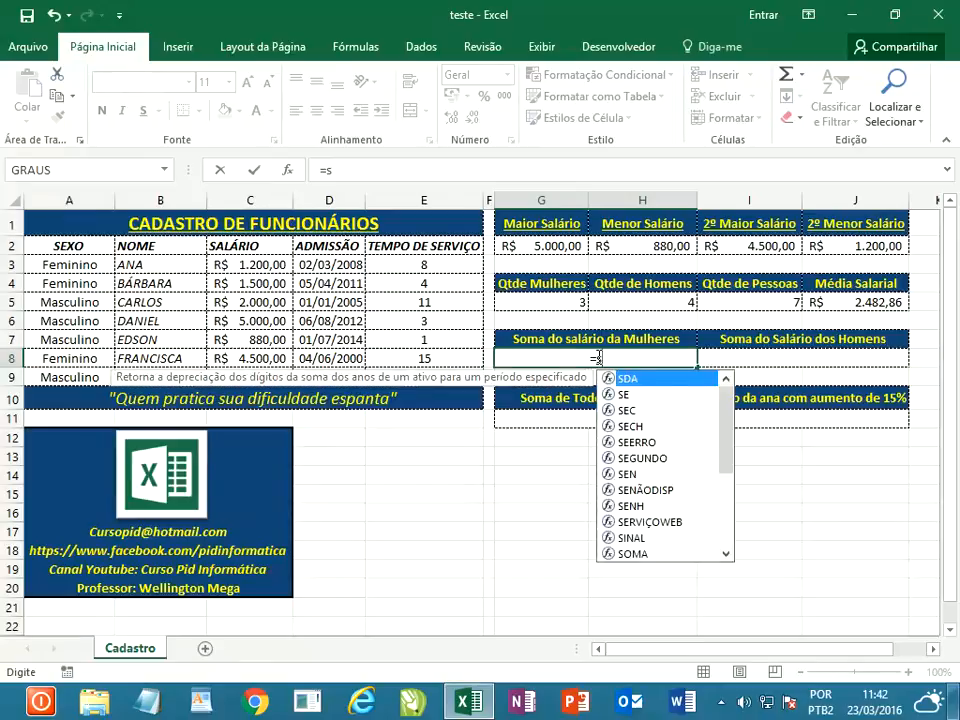
pyautogui.write('omase')
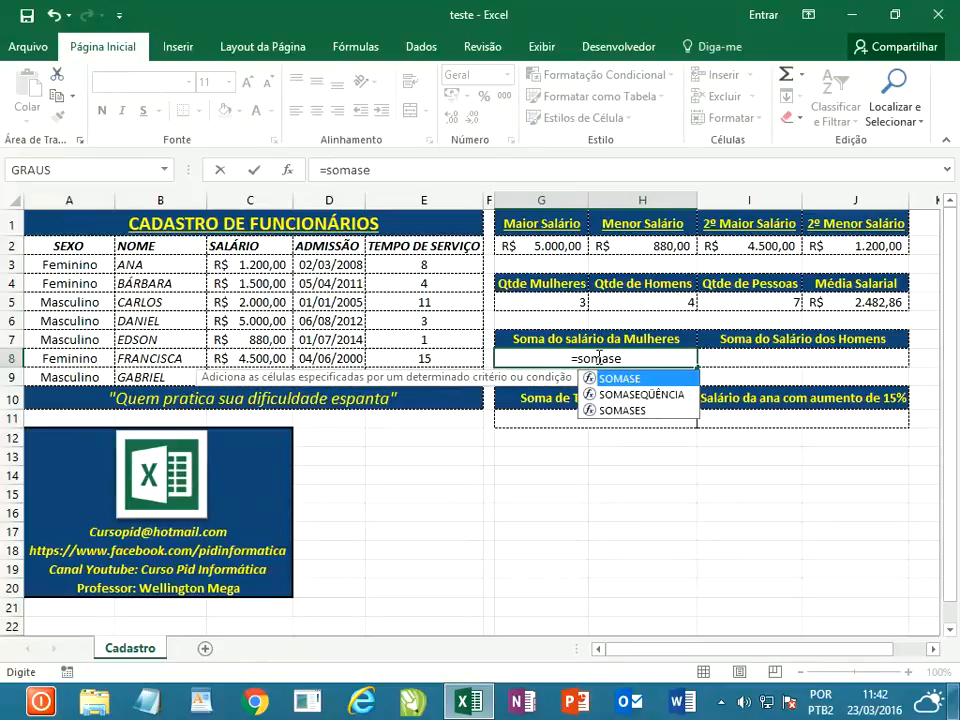
pyautogui.write('(')
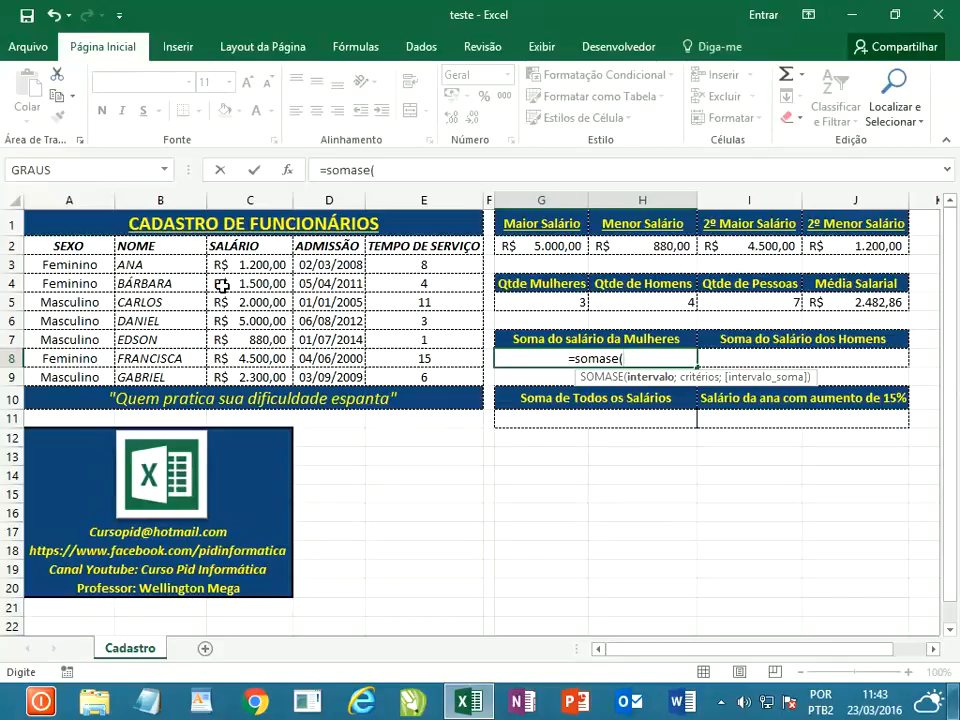
pyautogui.moveTo(79, 264); pyautogui.dragTo(78, 370)
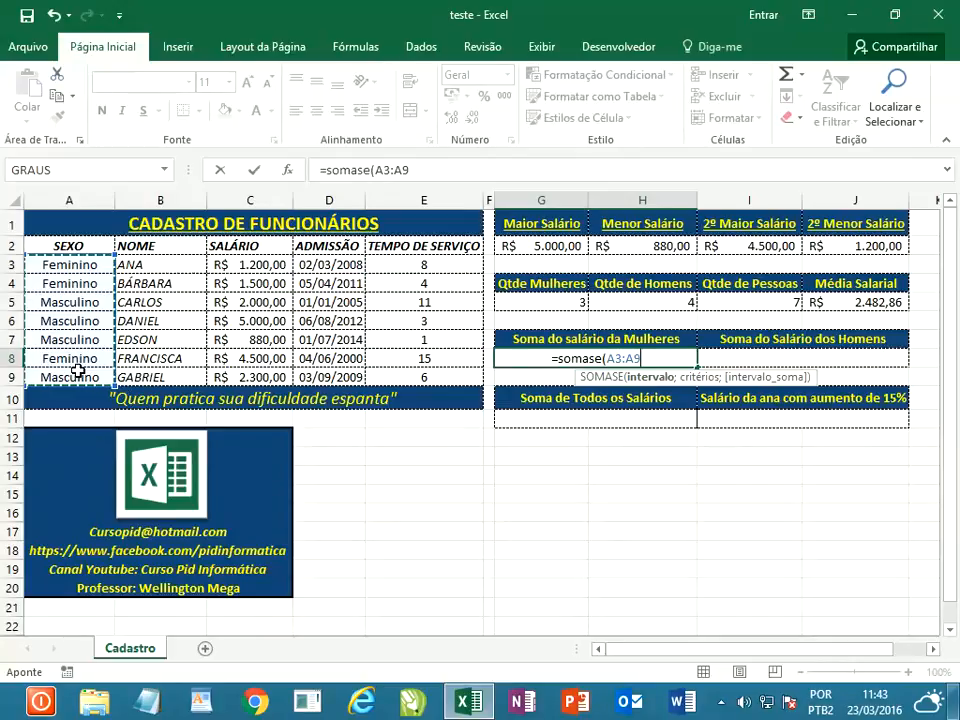
pyautogui.write(';')
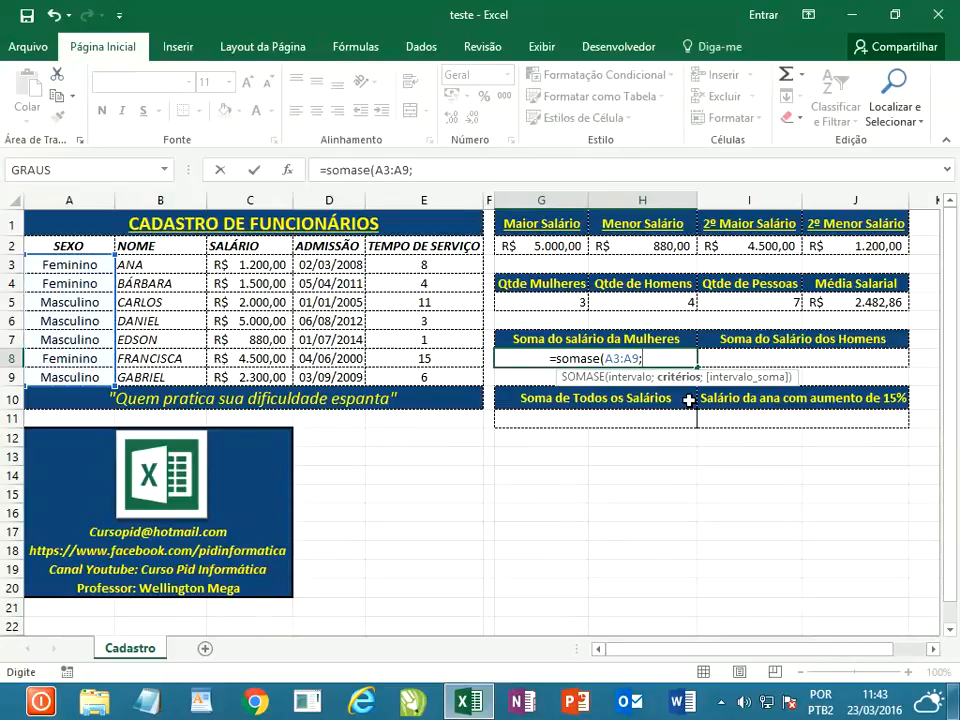
pyautogui.write('"fe')
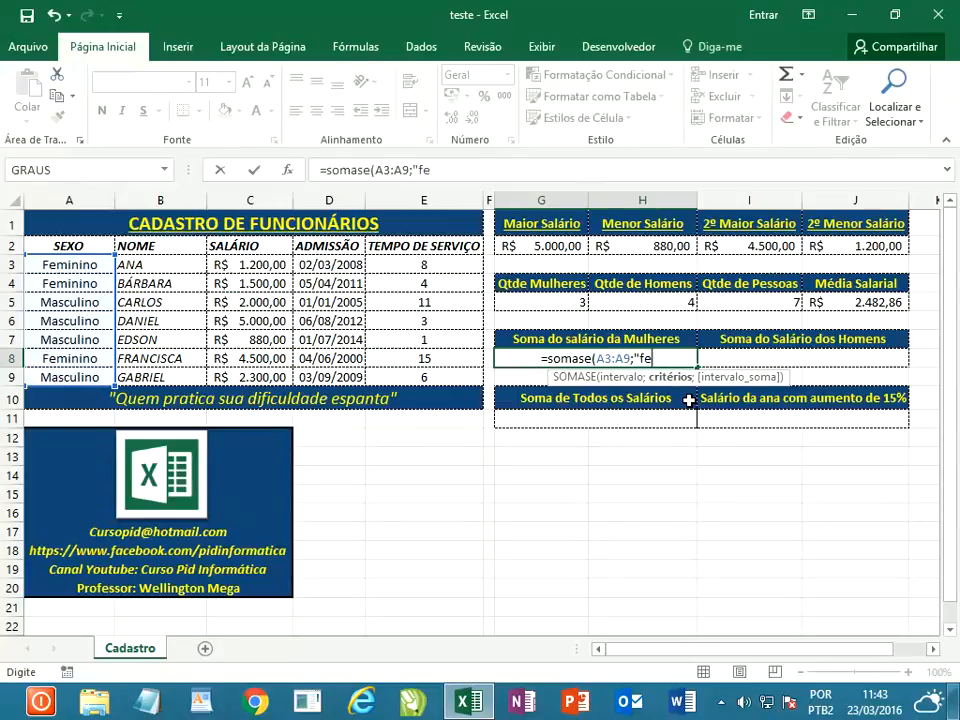
pyautogui.write('minino')
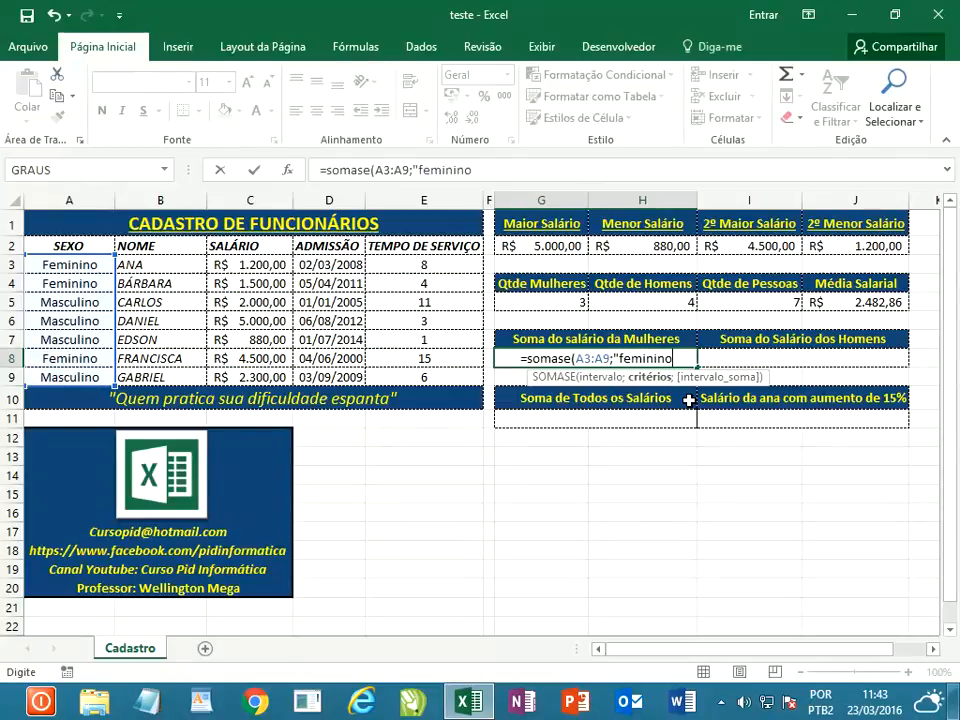
pyautogui.write('"')
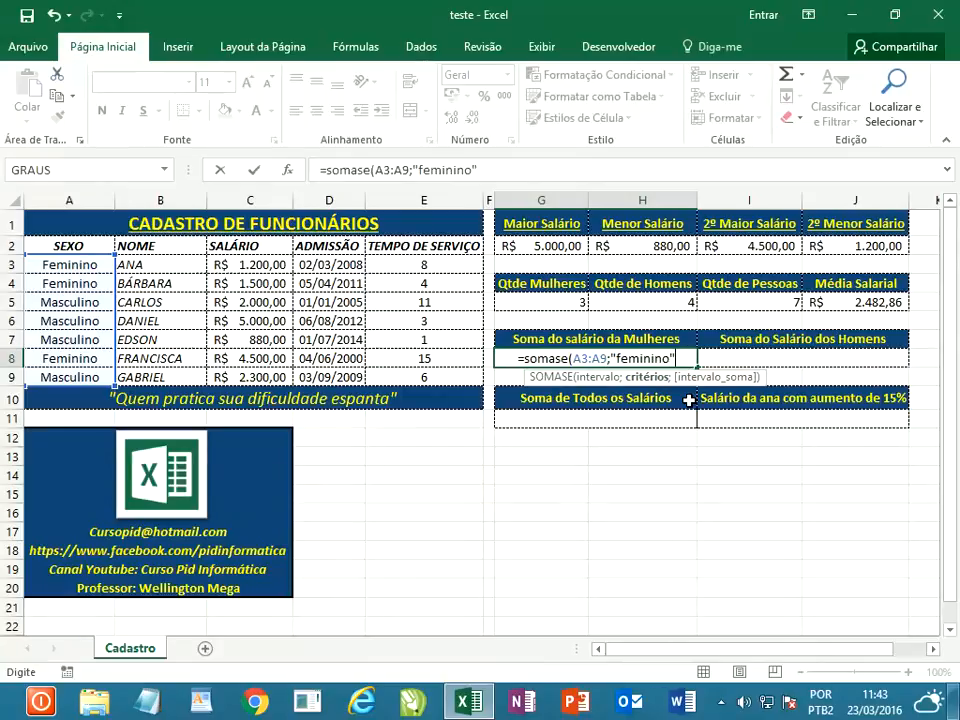
pyautogui.write(';')
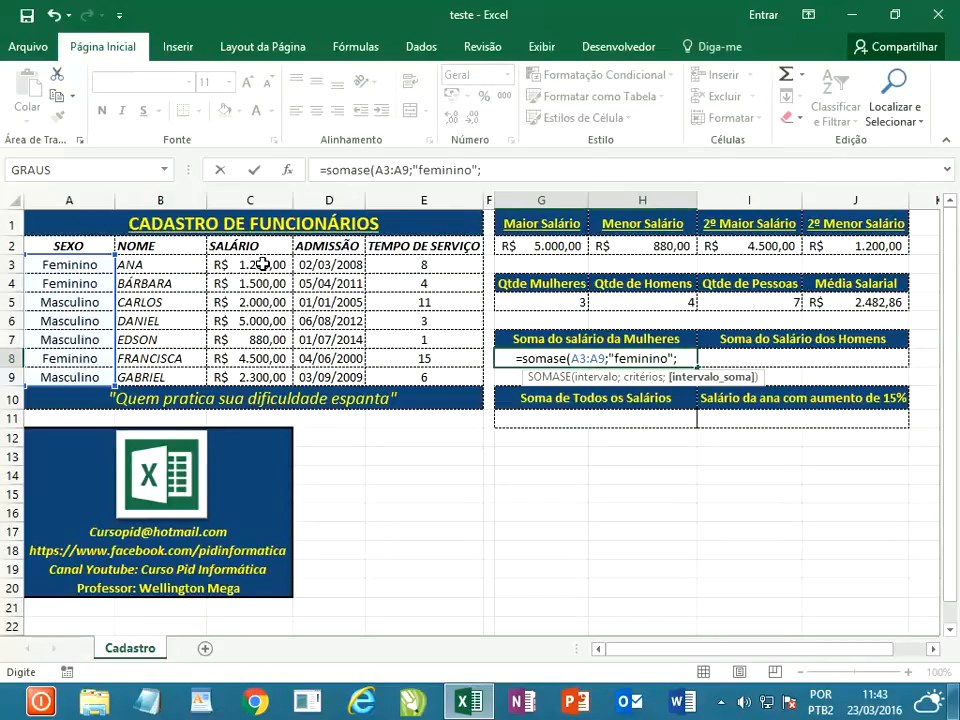
pyautogui.moveTo(262, 264); pyautogui.dragTo(258, 380)
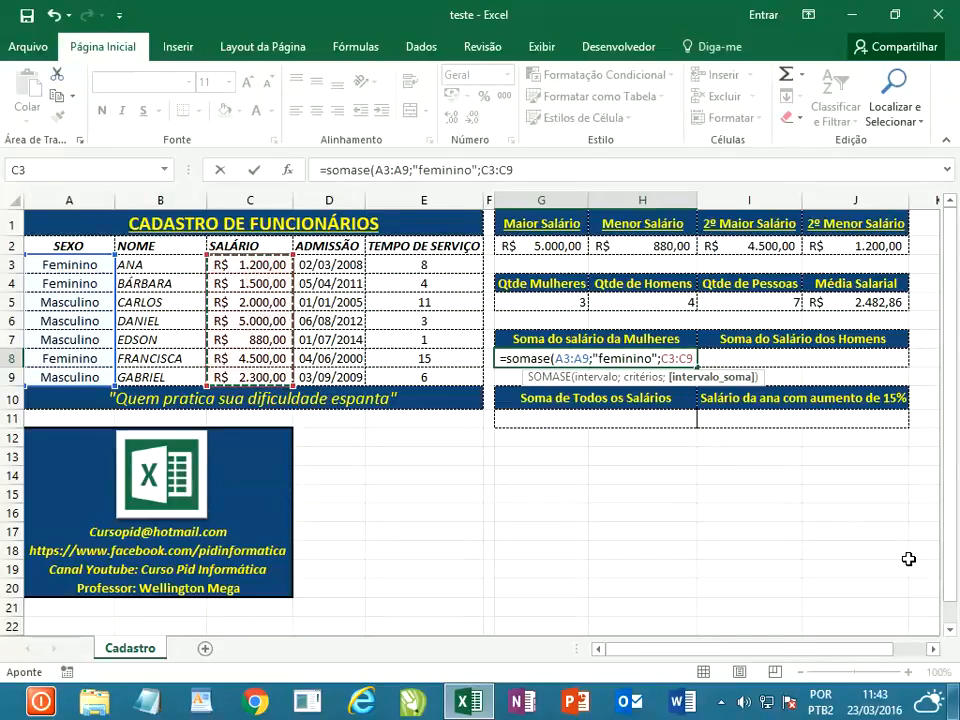
pyautogui.write(')')
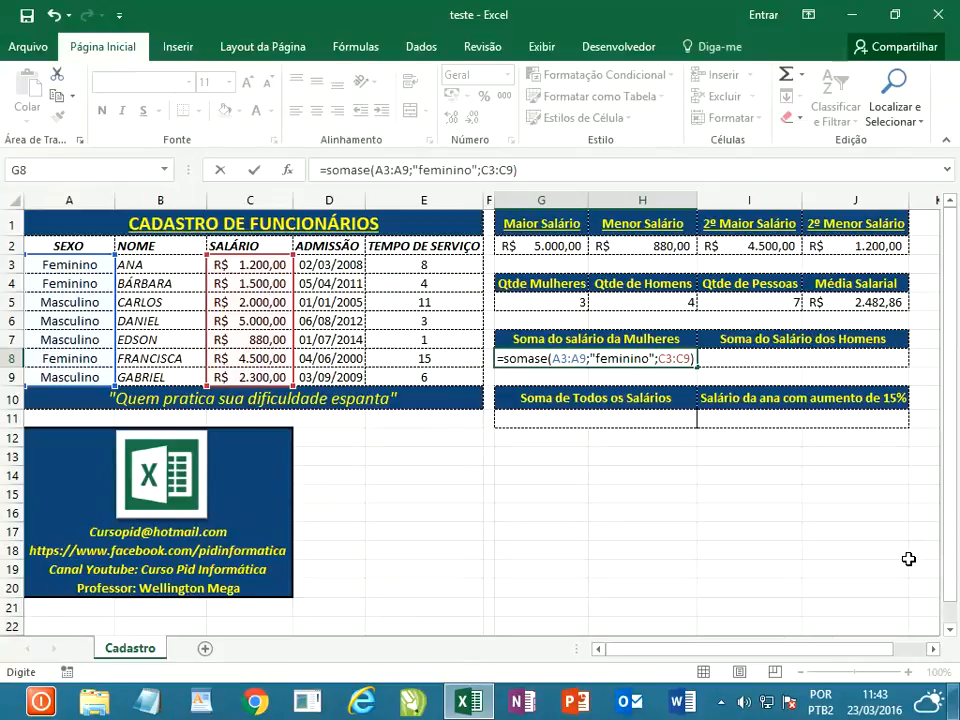
pyautogui.press('Return')
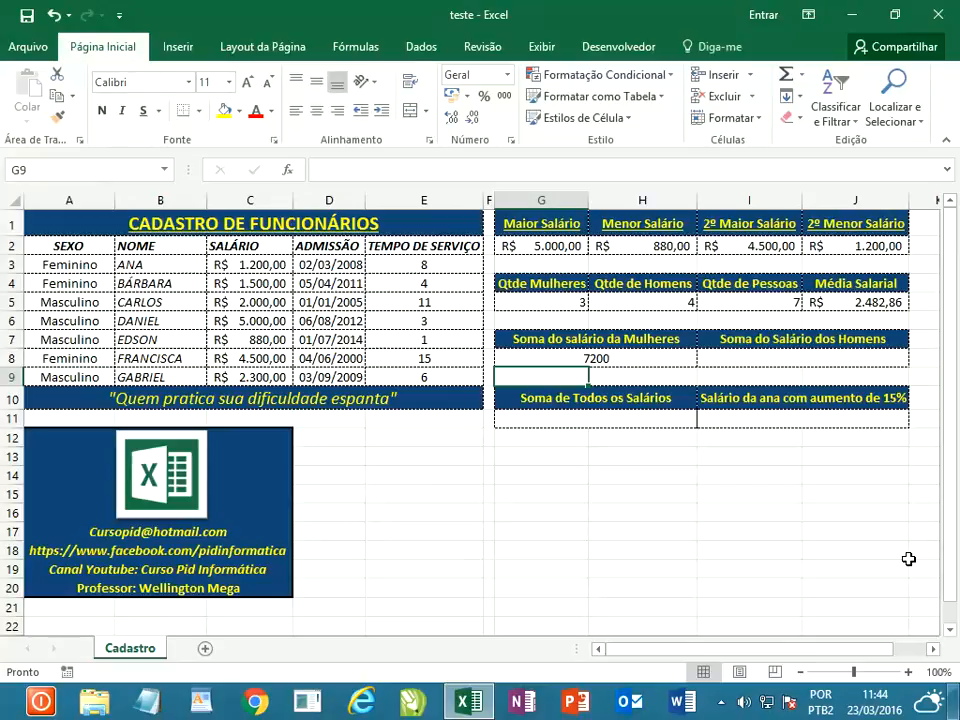
# - Sum the men's salaries in I8 with a SOMASE formula using range A3:A9, criterion "masculino" and sum range C3:C9
pyautogui.press('Up')
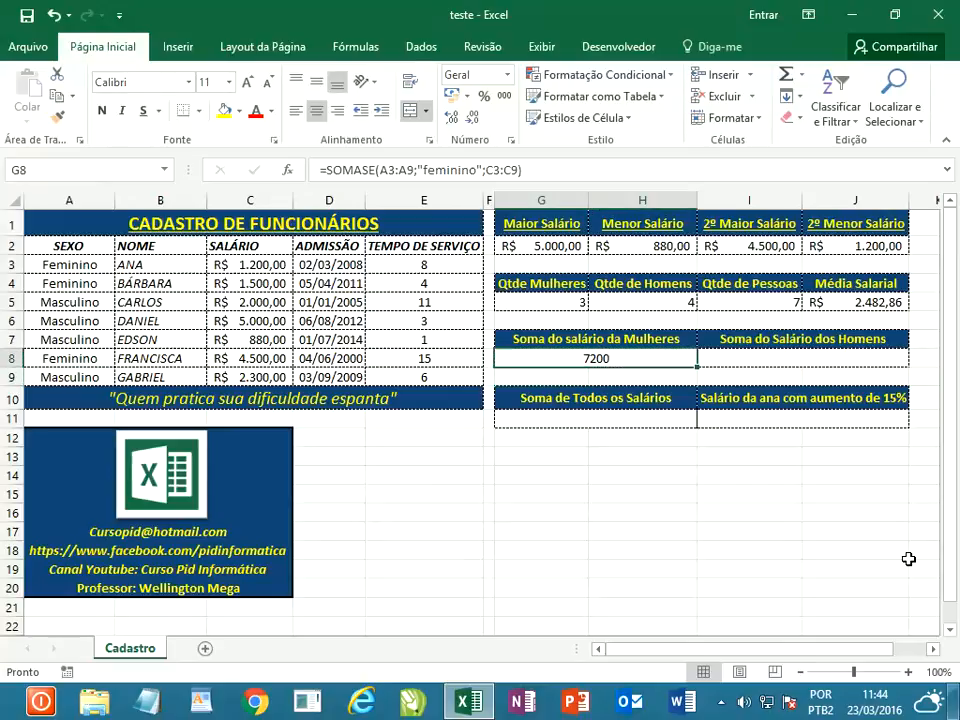
pyautogui.press('Right')
pyautogui.write('=')
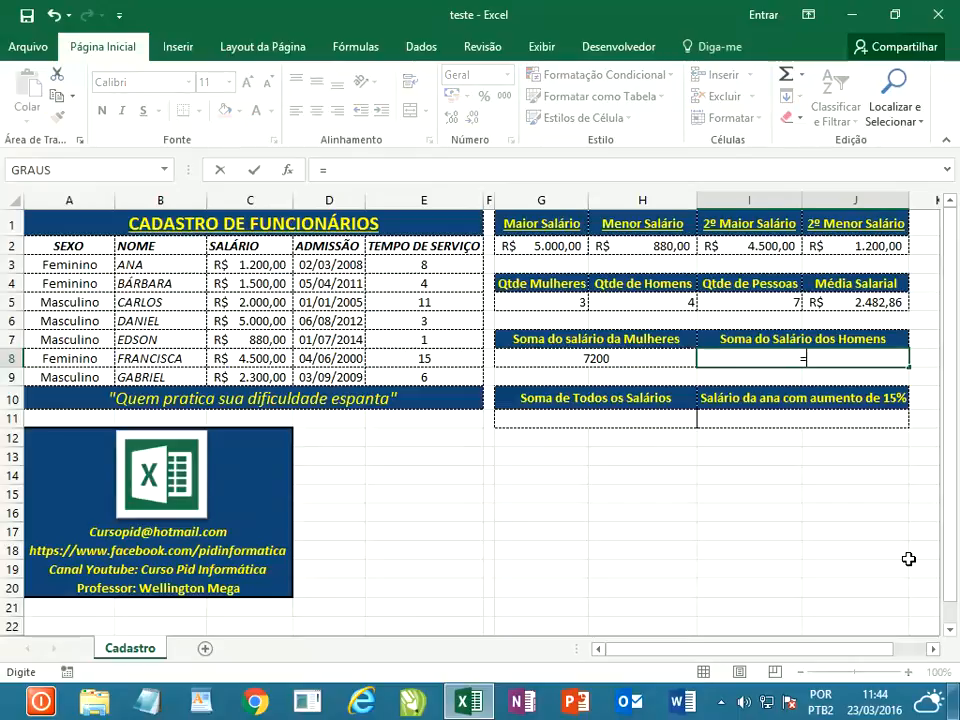
pyautogui.write('soma')
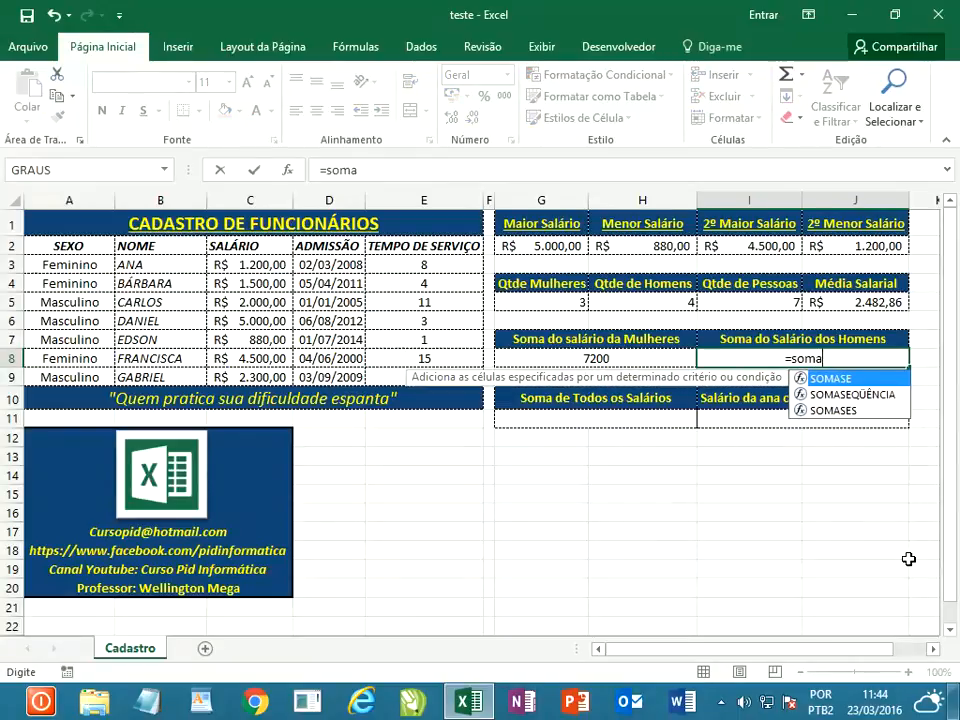
pyautogui.write('se')
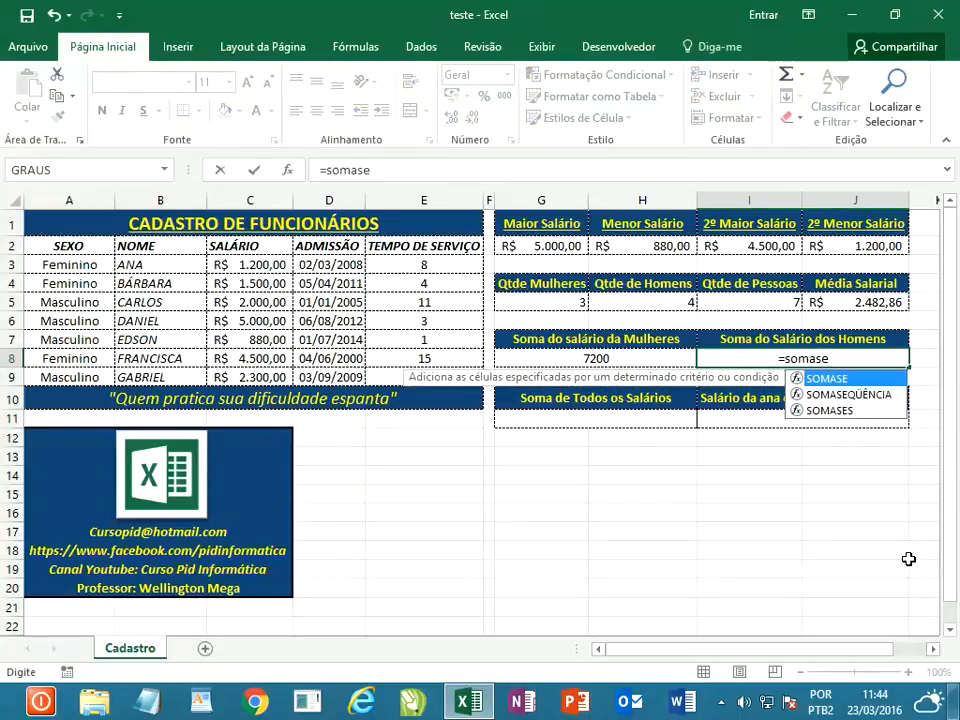
pyautogui.write('(')
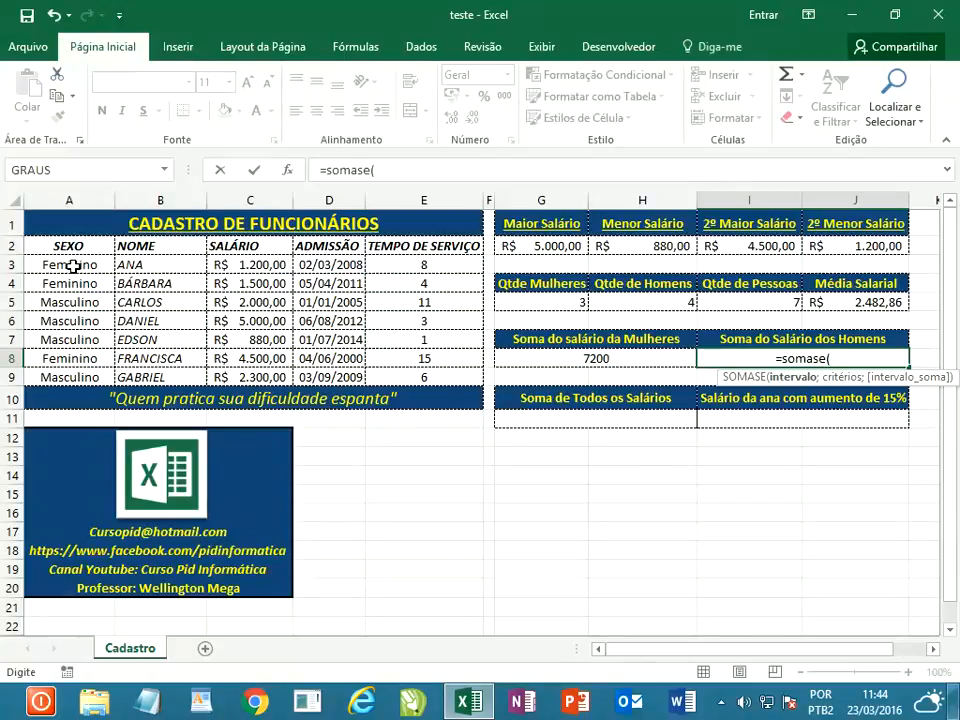
pyautogui.moveTo(72, 266); pyautogui.dragTo(73, 371)
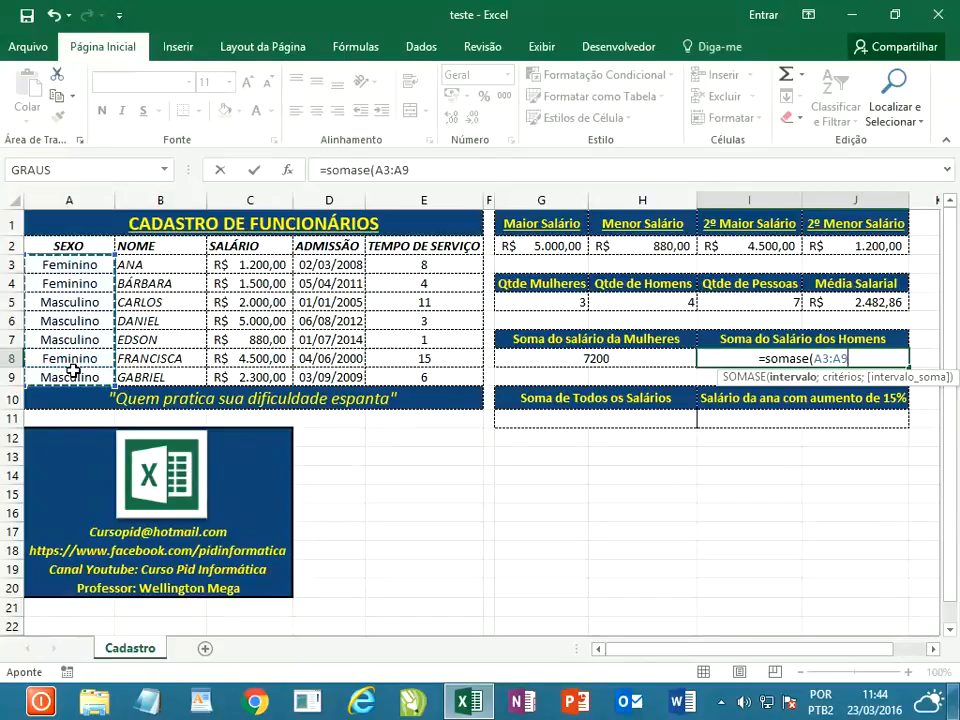
pyautogui.write(';')
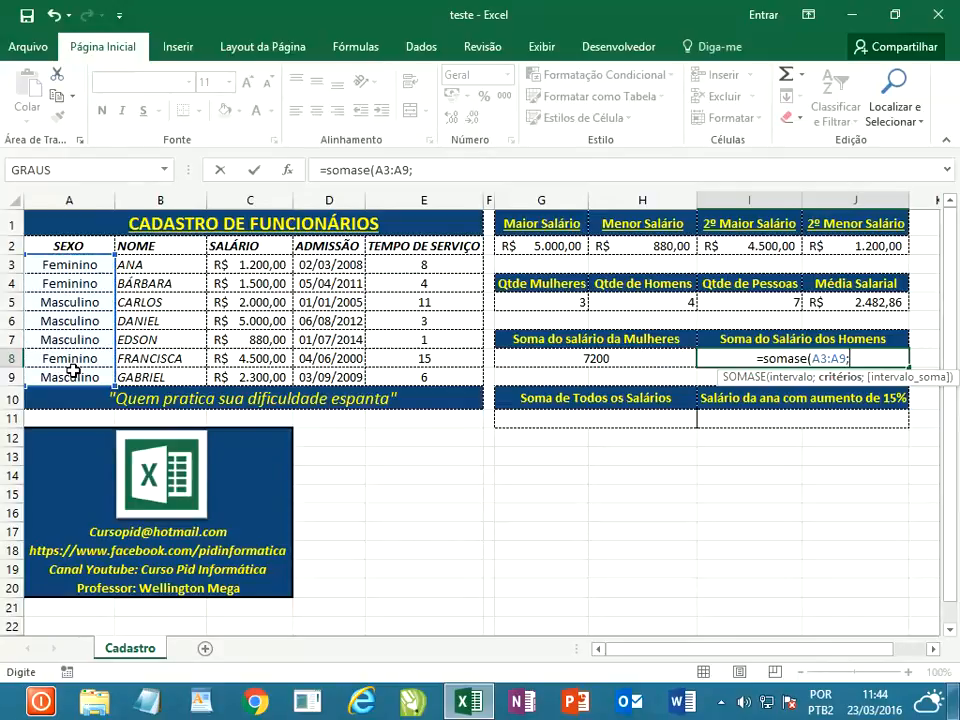
pyautogui.write('"m')
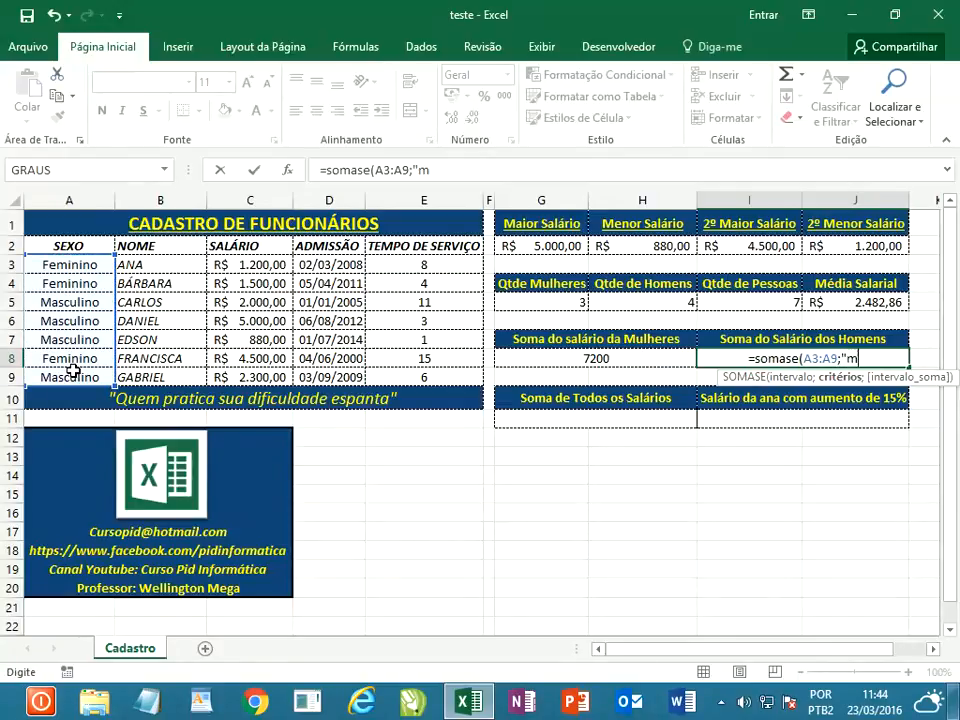
pyautogui.write('asculino"')
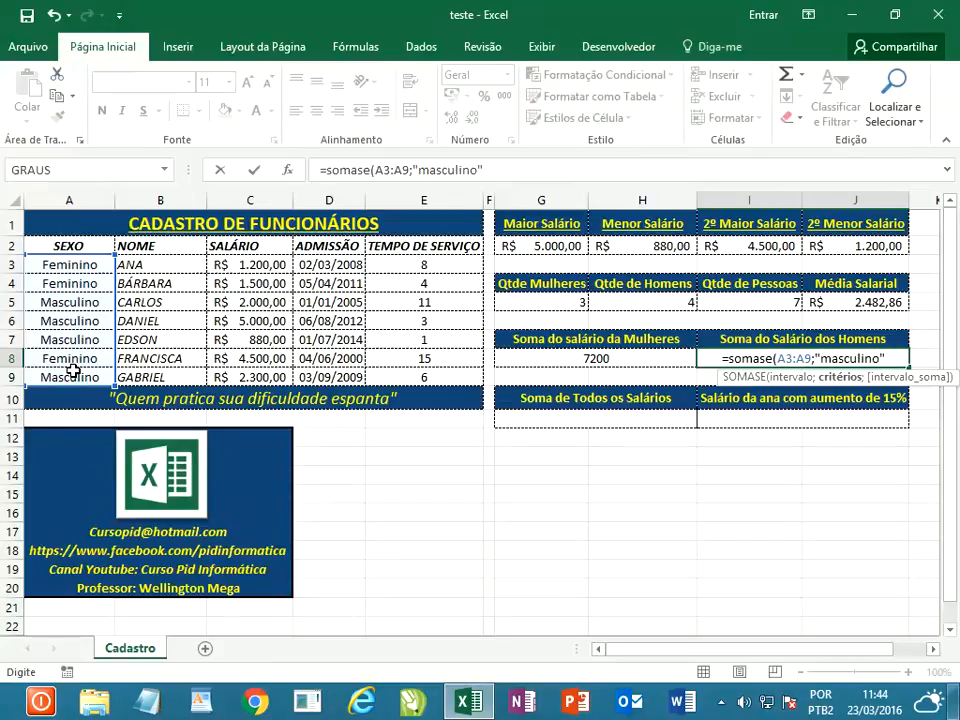
pyautogui.write(';')
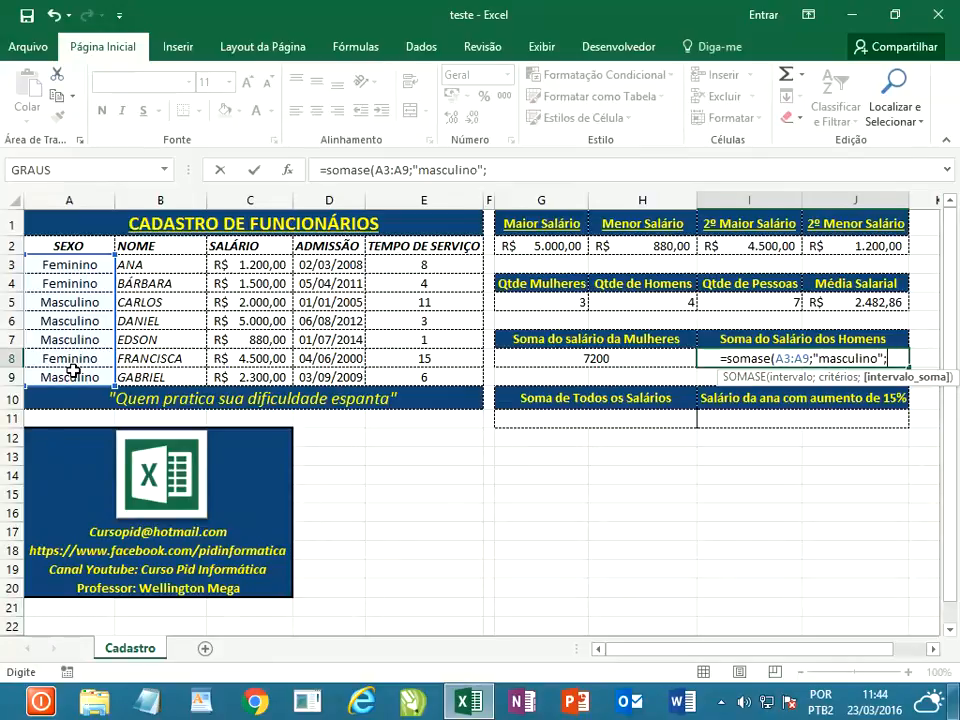
pyautogui.moveTo(242, 276); pyautogui.dragTo(242, 370)
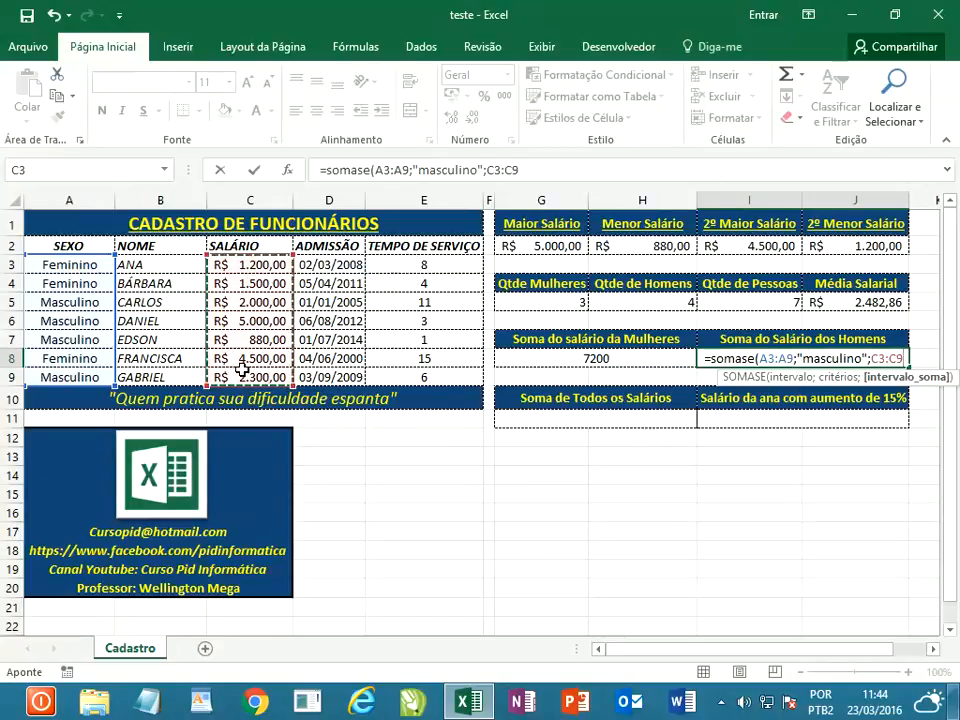
pyautogui.write(')')
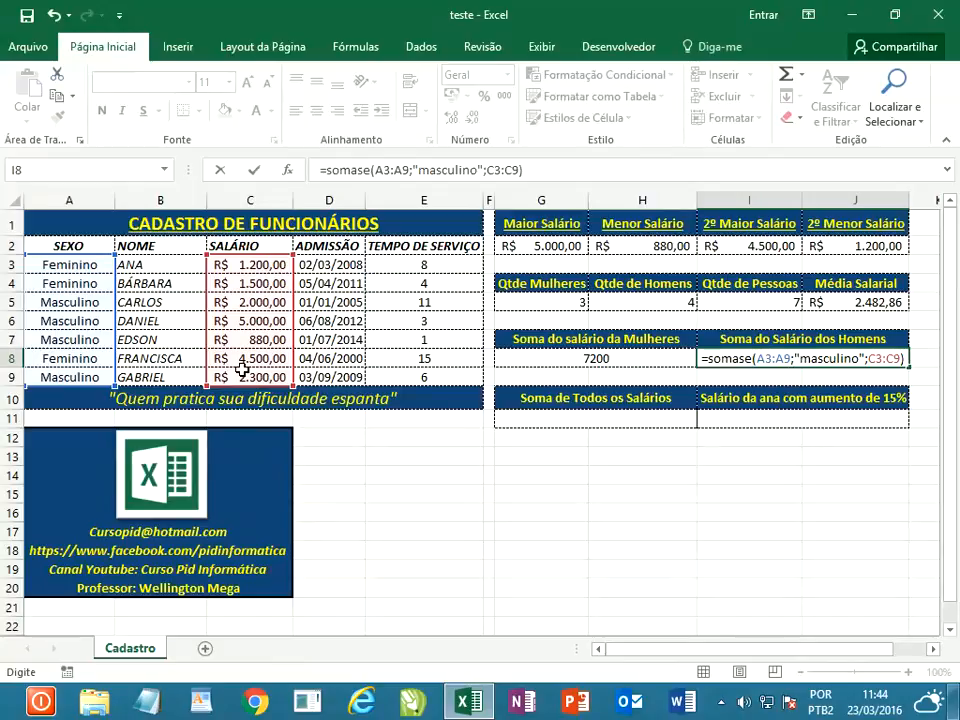
pyautogui.press('Return')
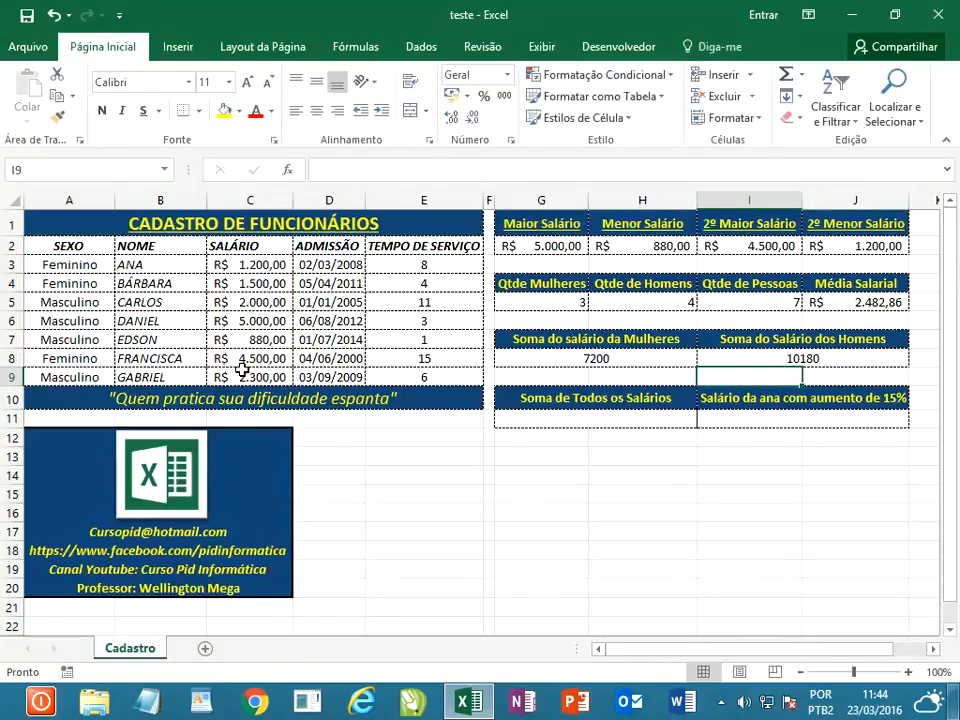
# - Apply the R$ accounting format to the women's and men's salary sums in G8 and I8
pyautogui.click(596, 358)
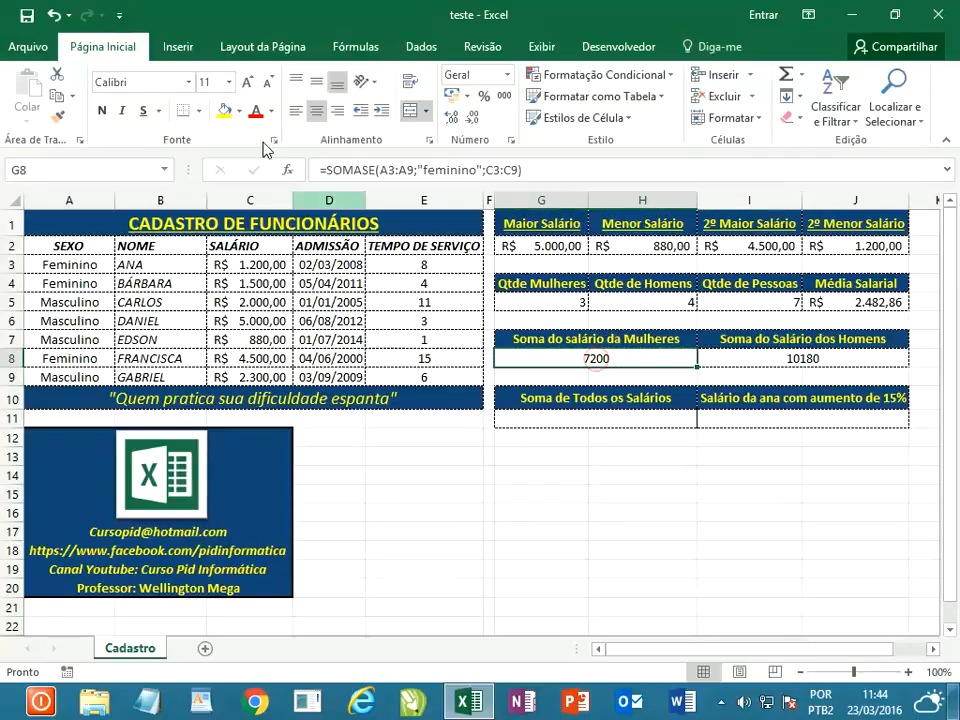
pyautogui.click(455, 100)
pyautogui.click(802, 358)
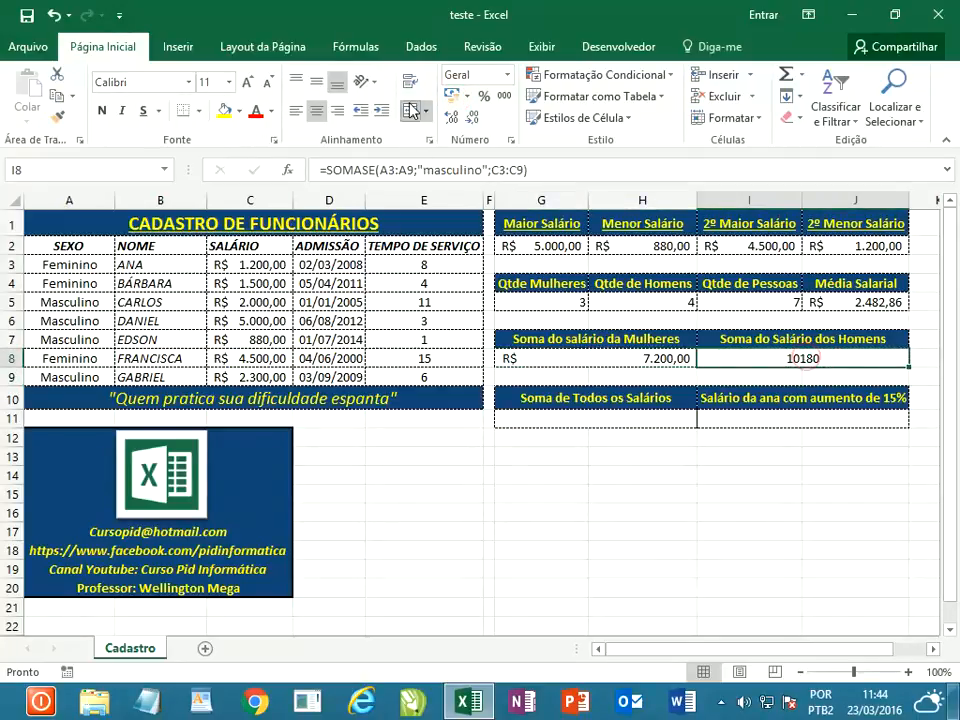
pyautogui.click(455, 96)
pyautogui.click(679, 525)
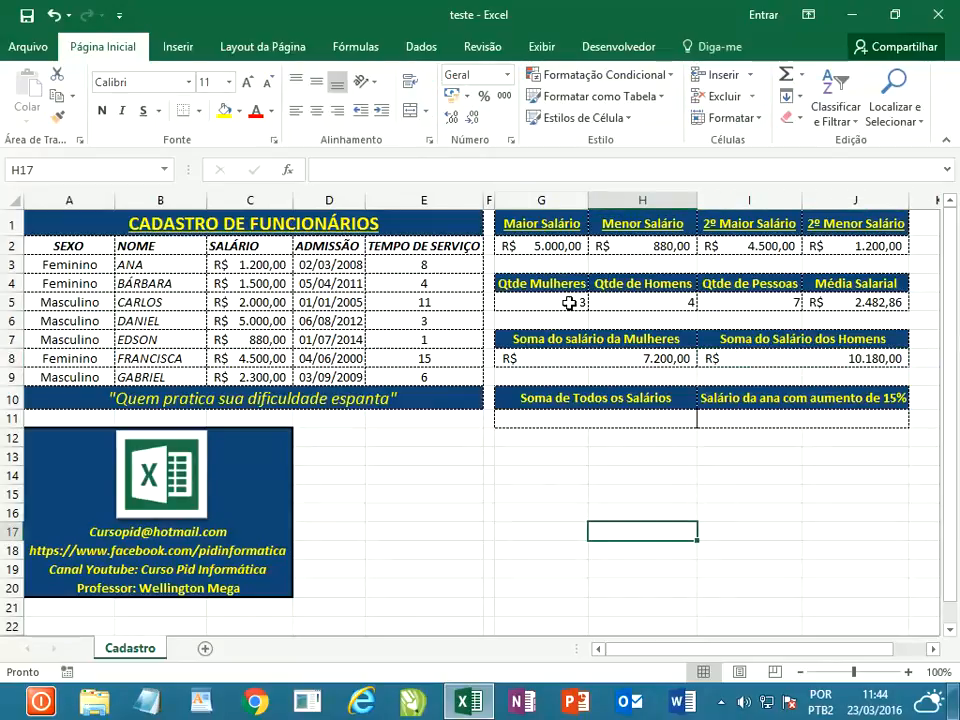
# - Center the headcounts of women, men and all people in G5, H5 and I5 horizontally
pyautogui.moveTo(569, 302); pyautogui.dragTo(626, 304)
pyautogui.click(317, 109)
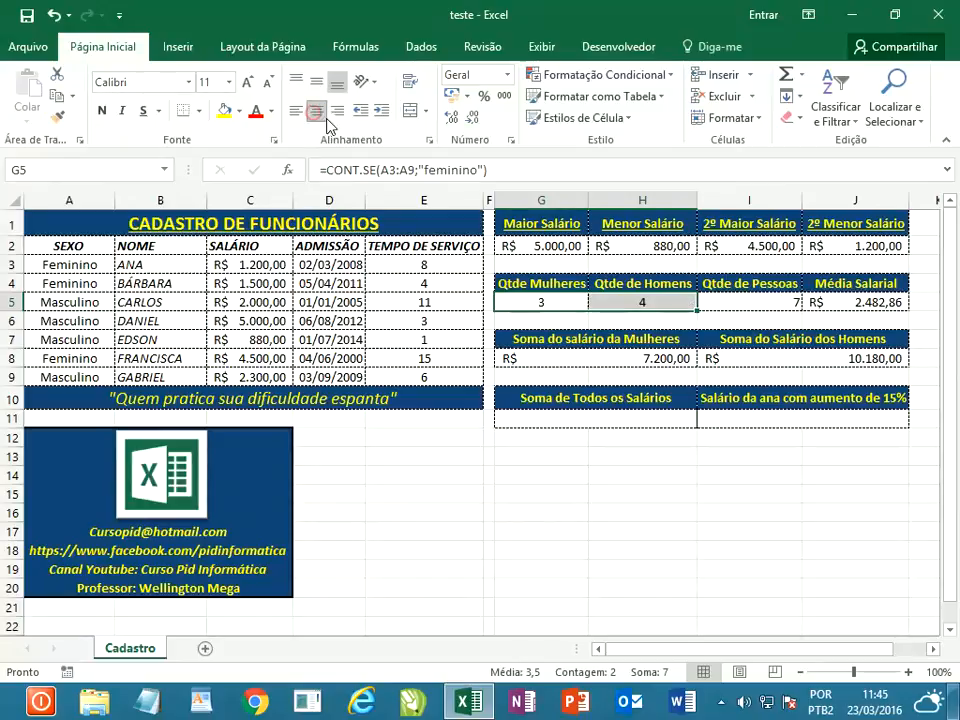
pyautogui.click(735, 302)
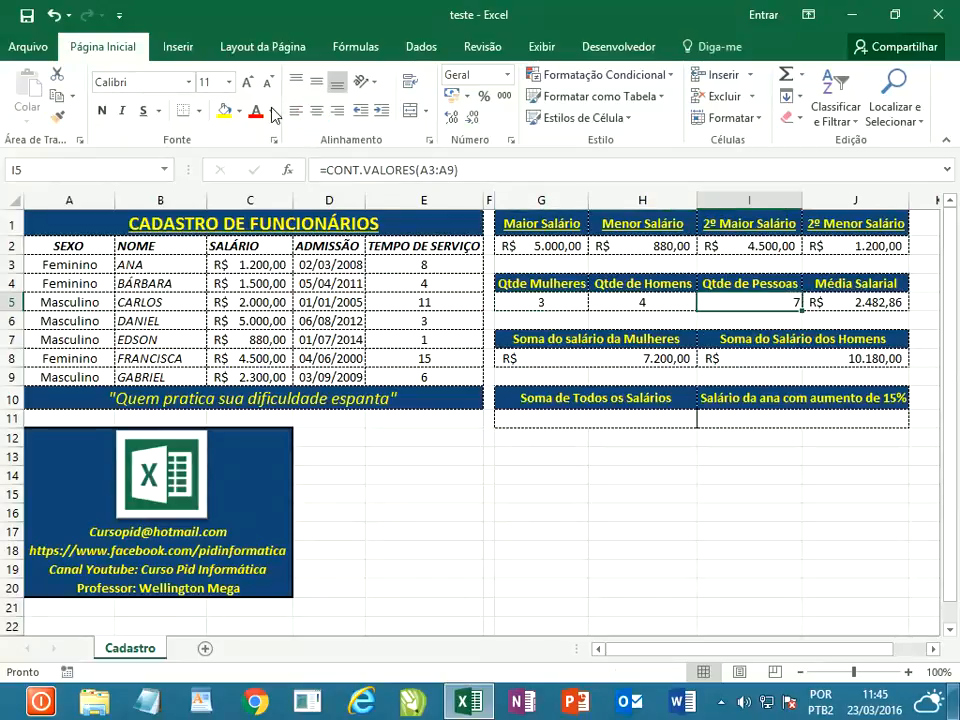
pyautogui.click(317, 109)
pyautogui.click(649, 608)
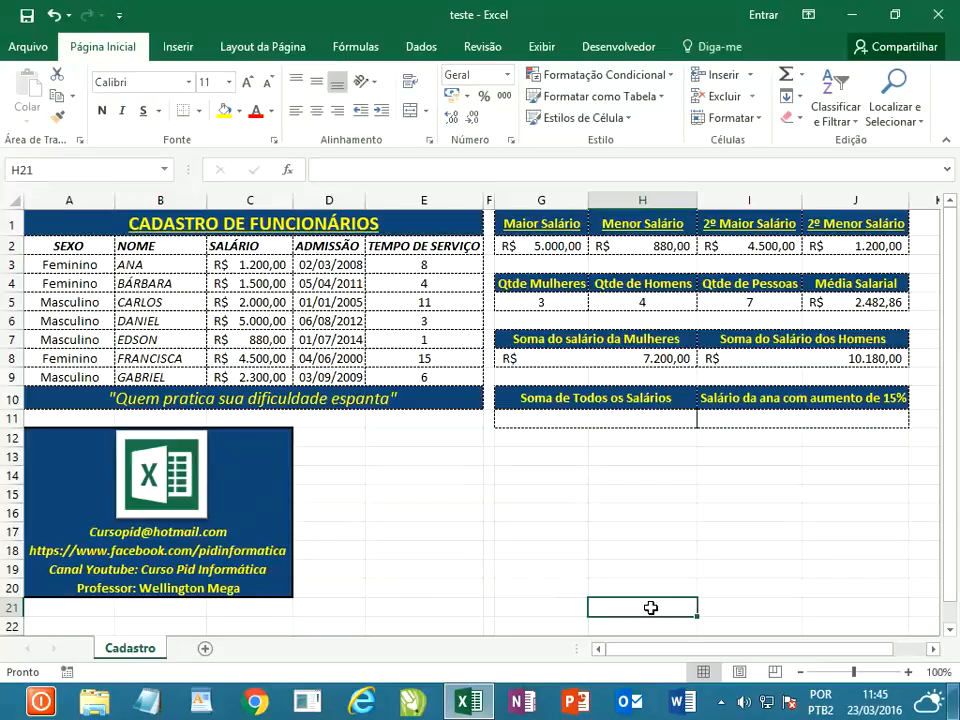
# - Total all the salaries in G11 with a manually entered SOMA formula over C3:C9
pyautogui.click(627, 420)
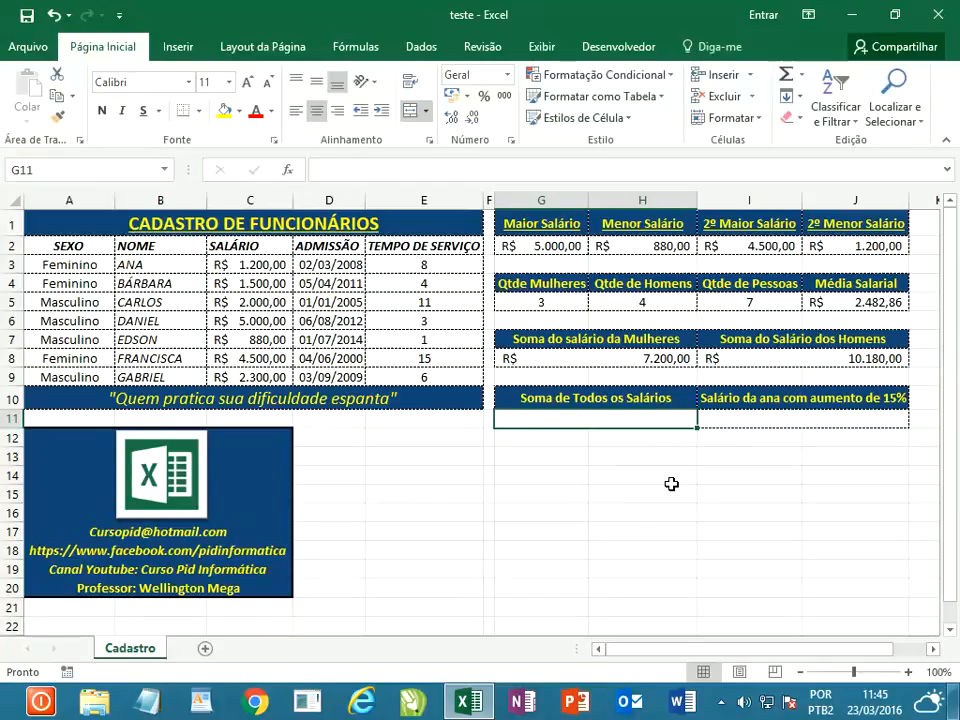
pyautogui.write('=s')
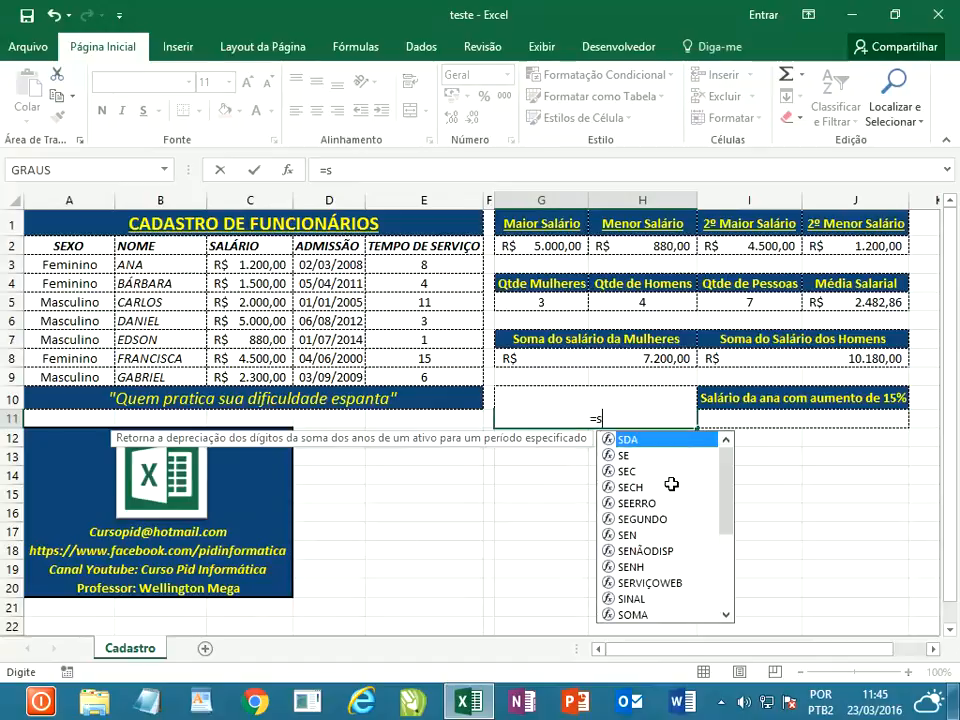
pyautogui.write('oma')
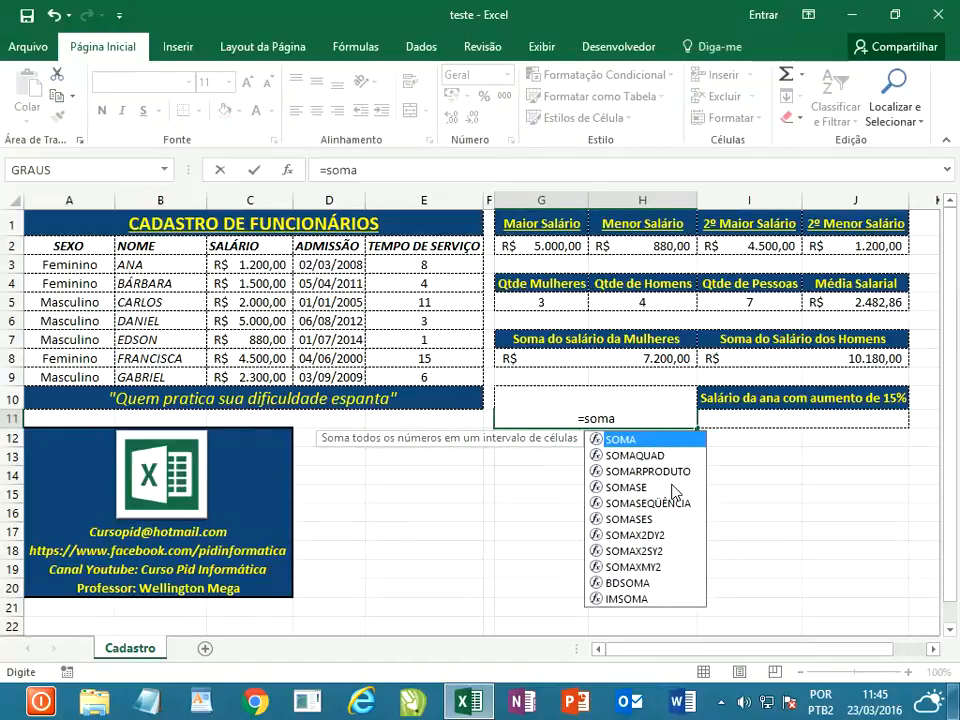
pyautogui.write('(')
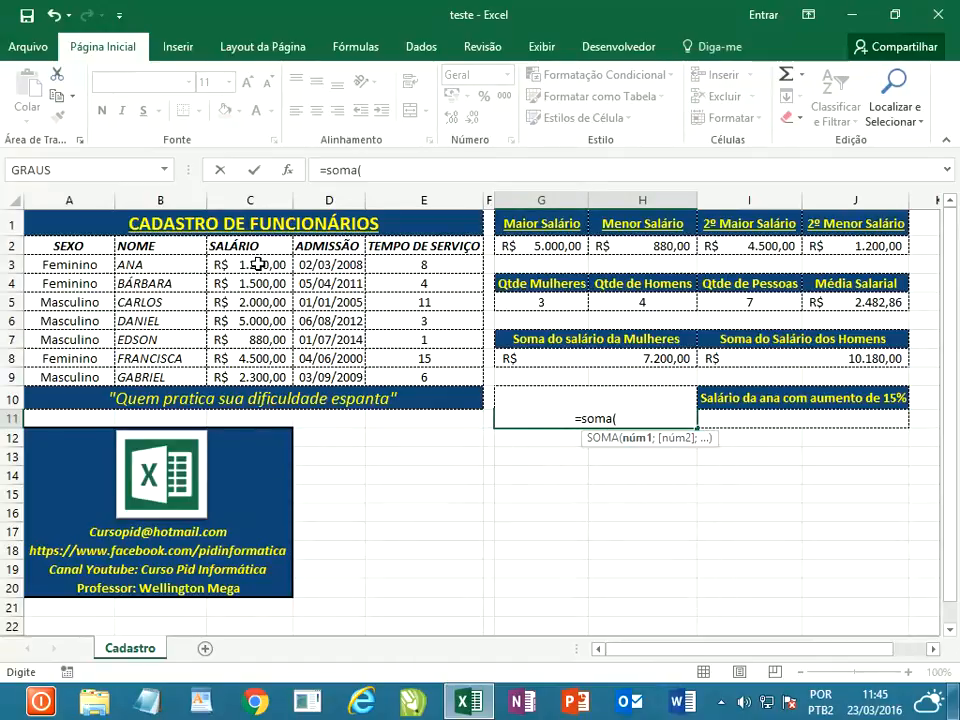
pyautogui.moveTo(257, 264); pyautogui.dragTo(257, 371)
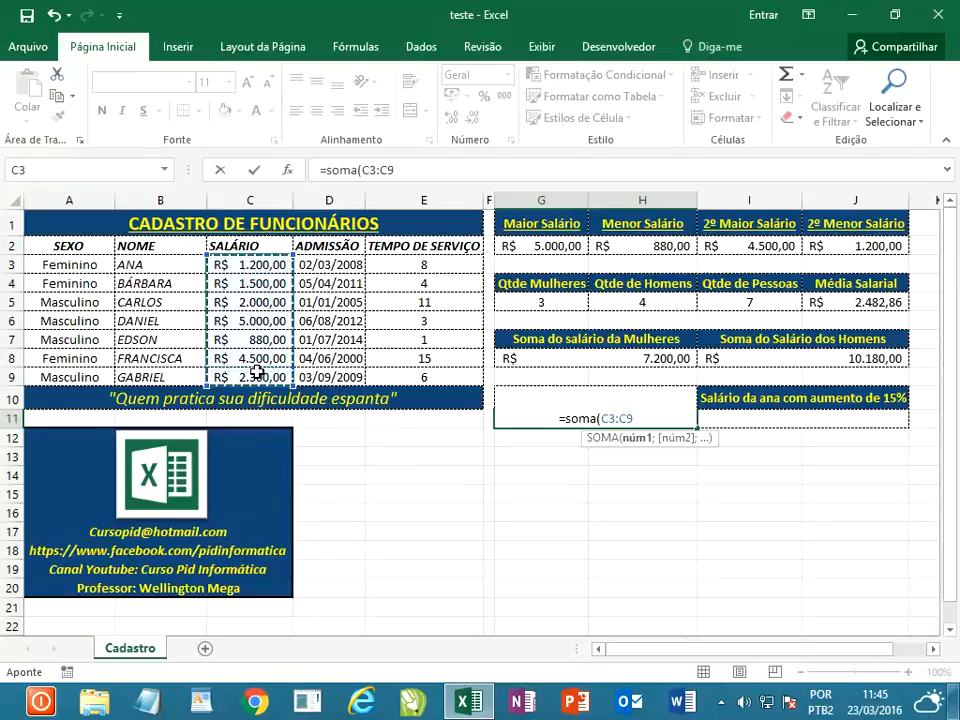
pyautogui.write(')')
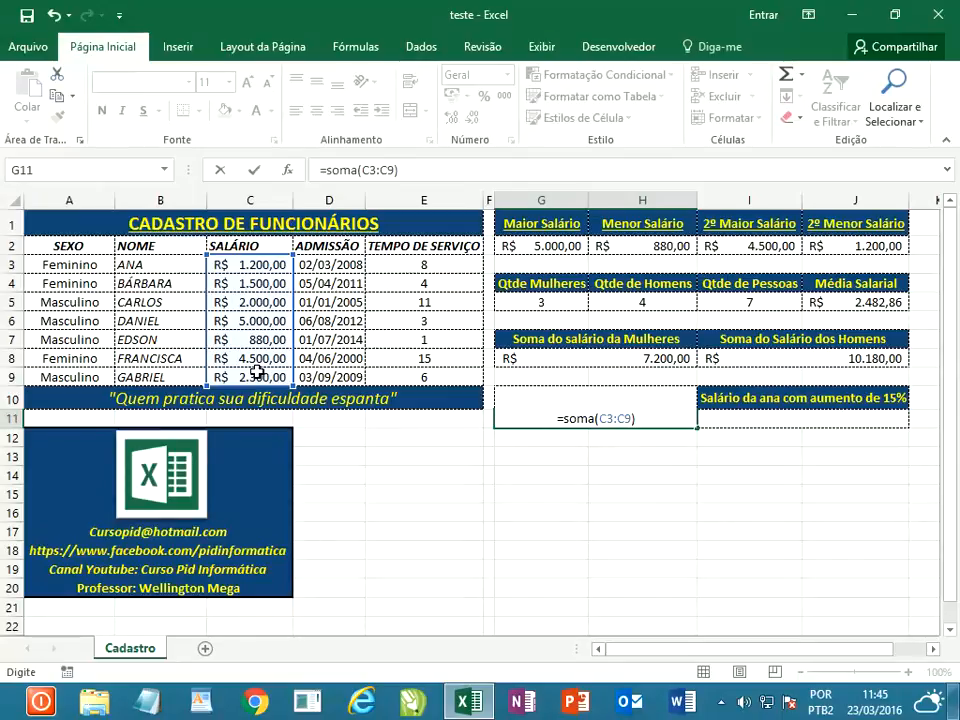
pyautogui.press('Return')
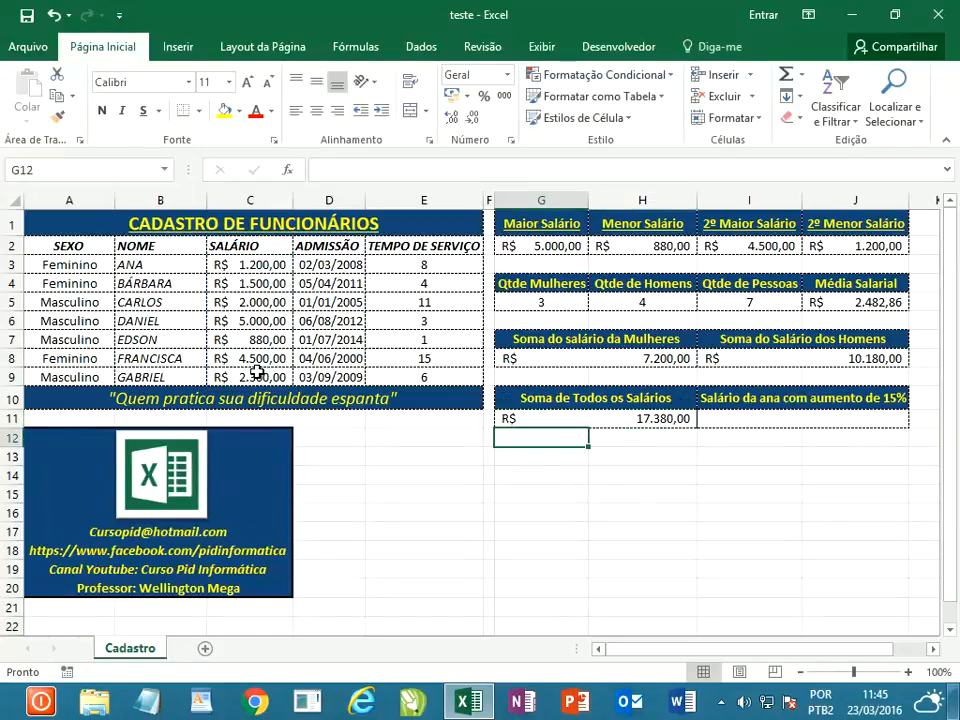
# - Clear the total in G11 and recreate it with AutoSum over the salary range C3:C9
pyautogui.press('Up')
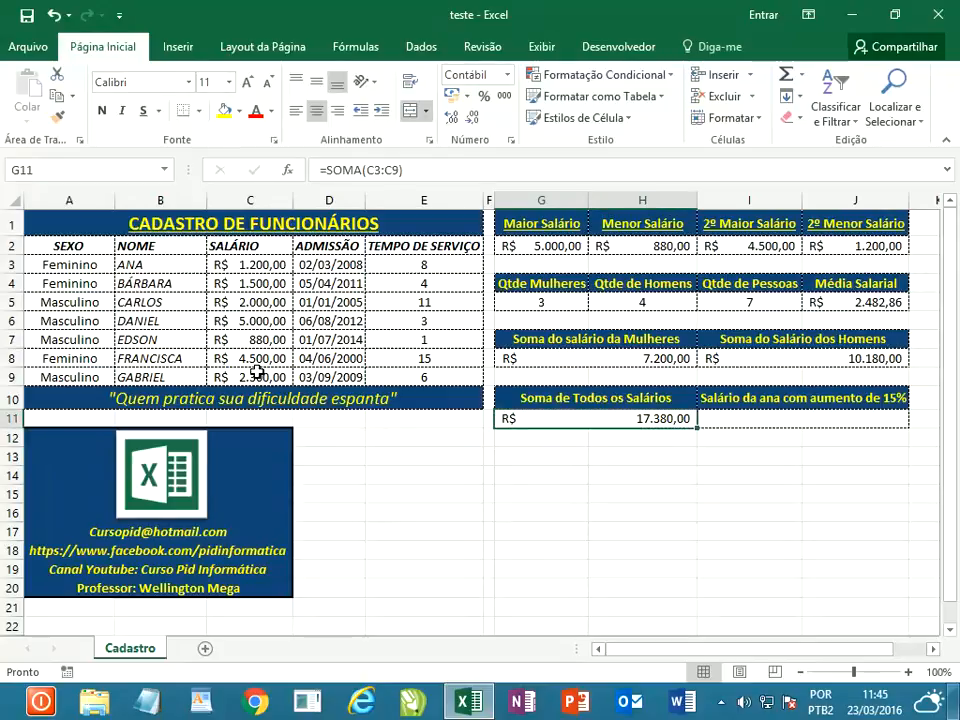
pyautogui.press('Delete')
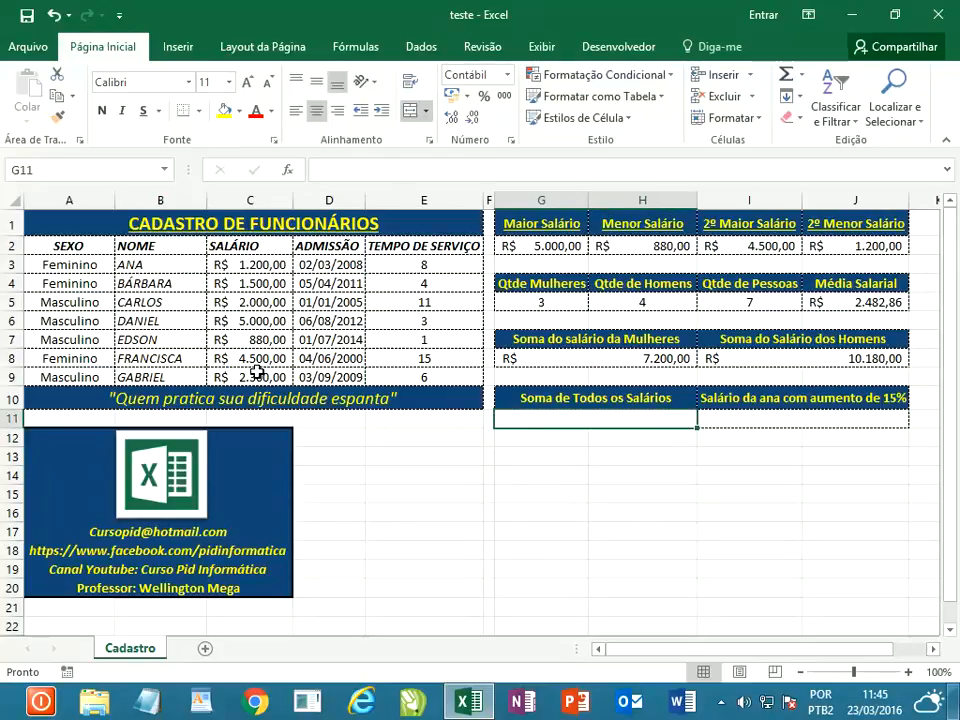
pyautogui.click(786, 76)
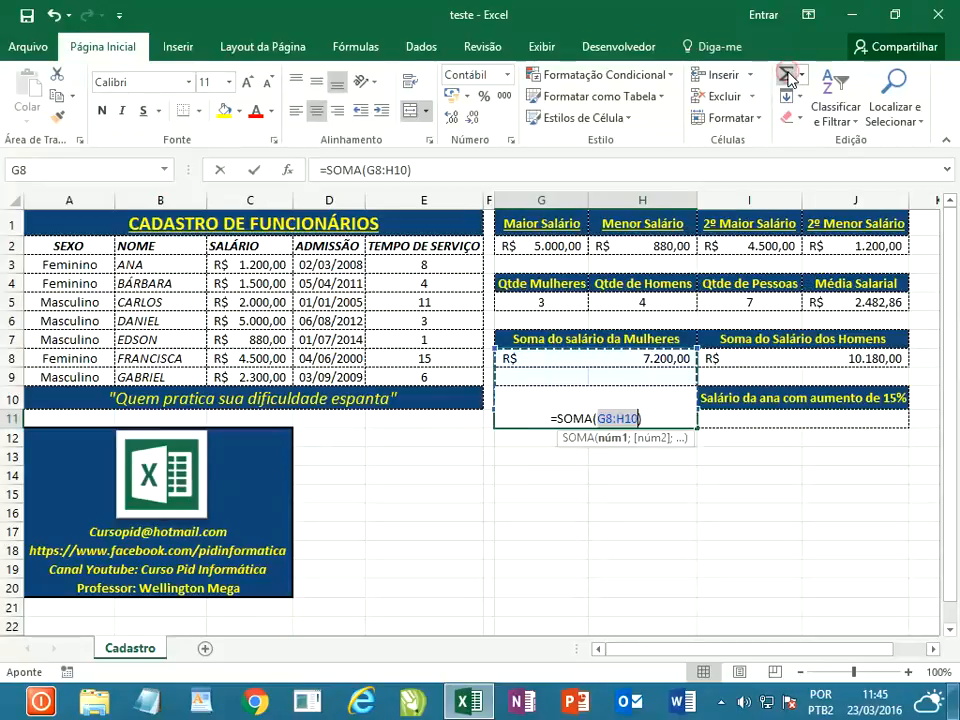
pyautogui.click(245, 268)
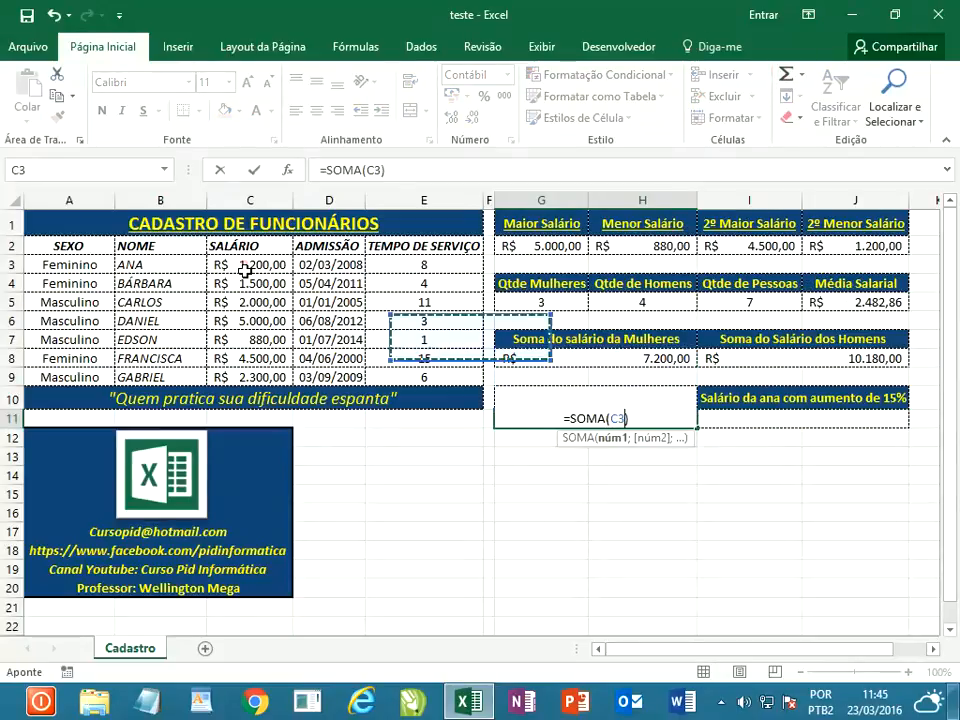
pyautogui.moveTo(245, 268); pyautogui.dragTo(245, 372)
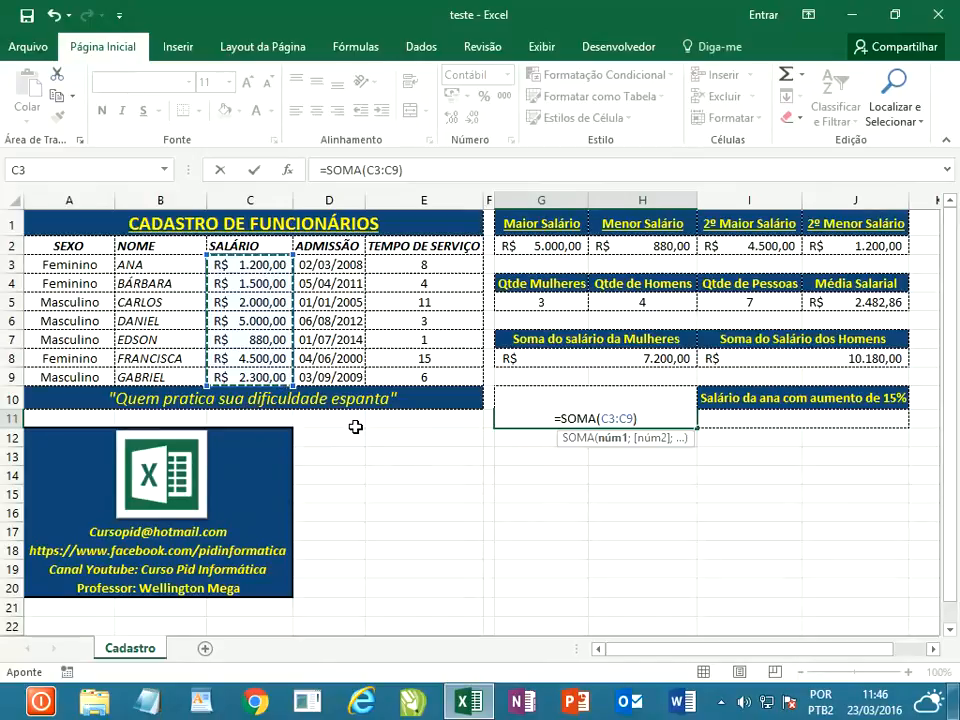
pyautogui.press('Return')
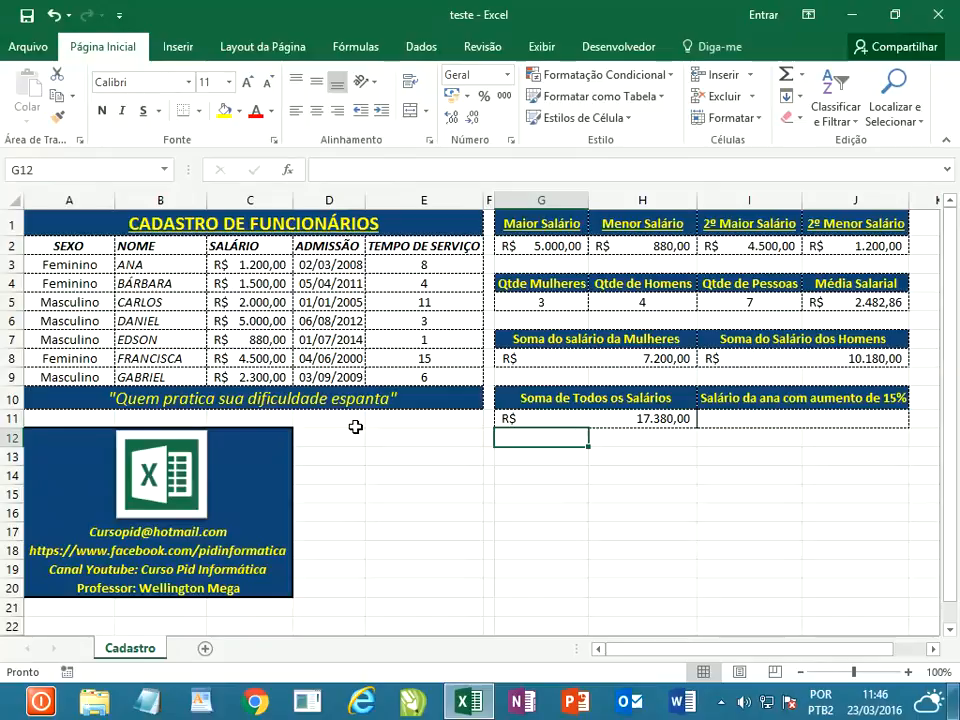
# - Calculate the first employee's salary with a 15% raise in I11 with the formula =C3+(C3*15%)
pyautogui.click(738, 420)
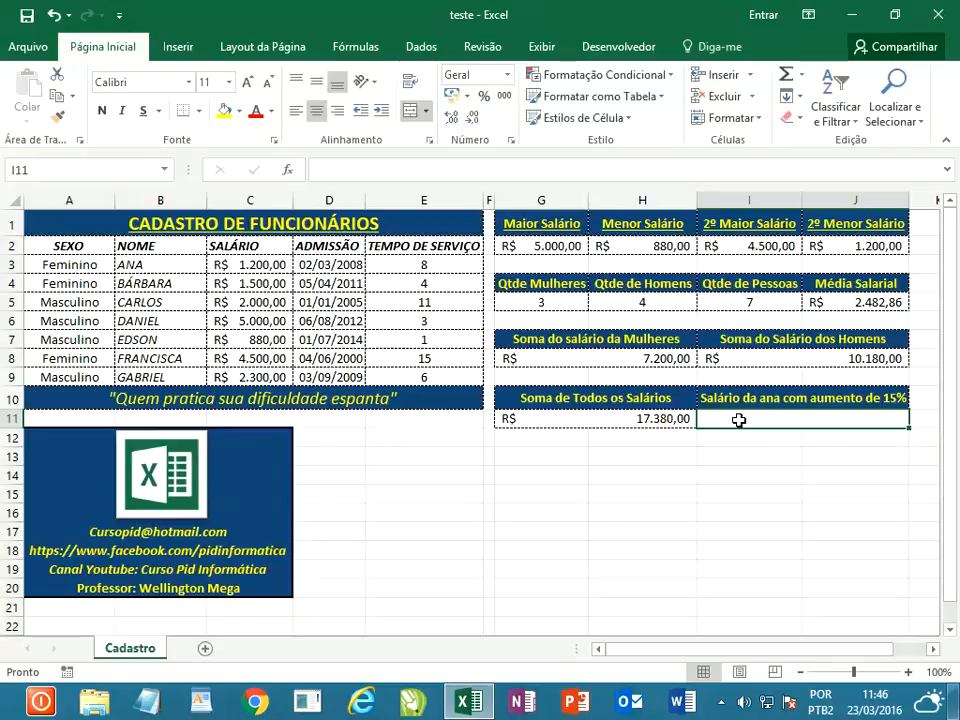
pyautogui.write('=')
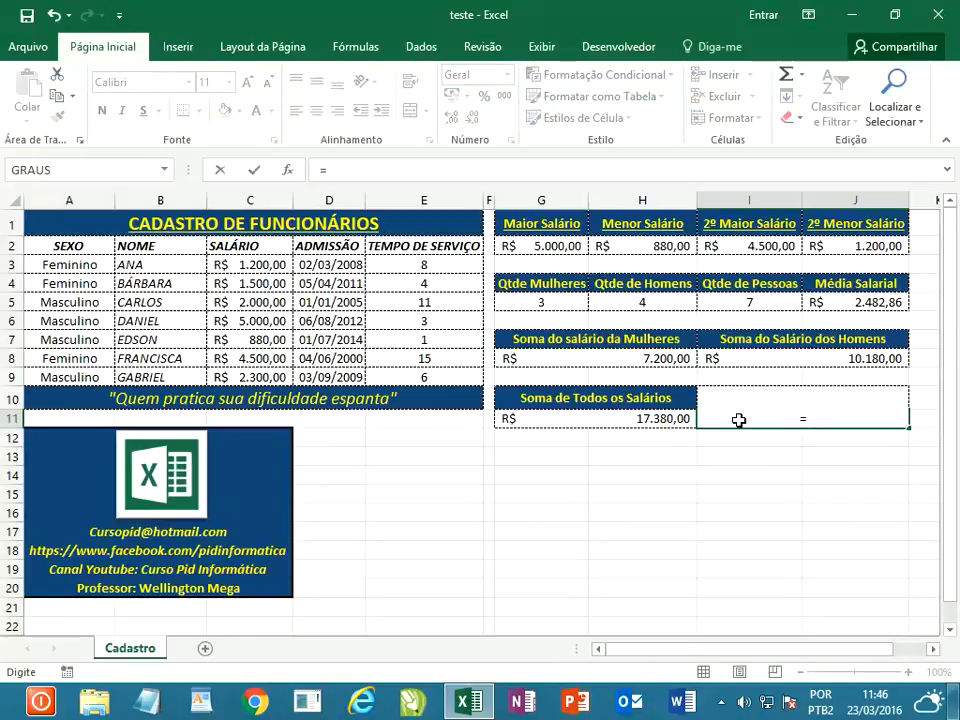
pyautogui.click(248, 266)
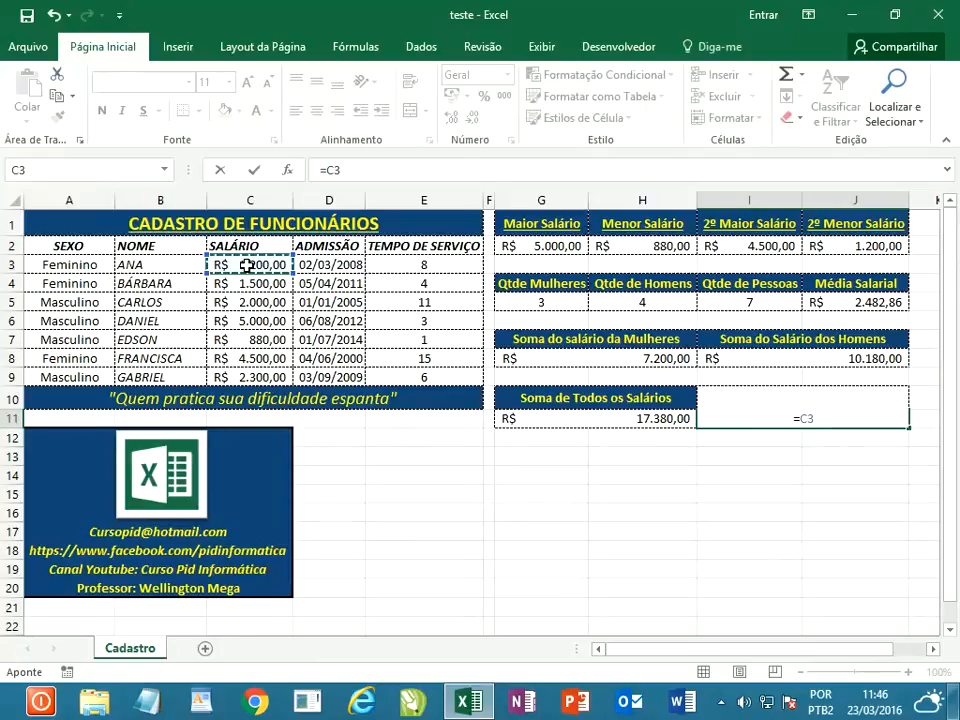
pyautogui.write('+')
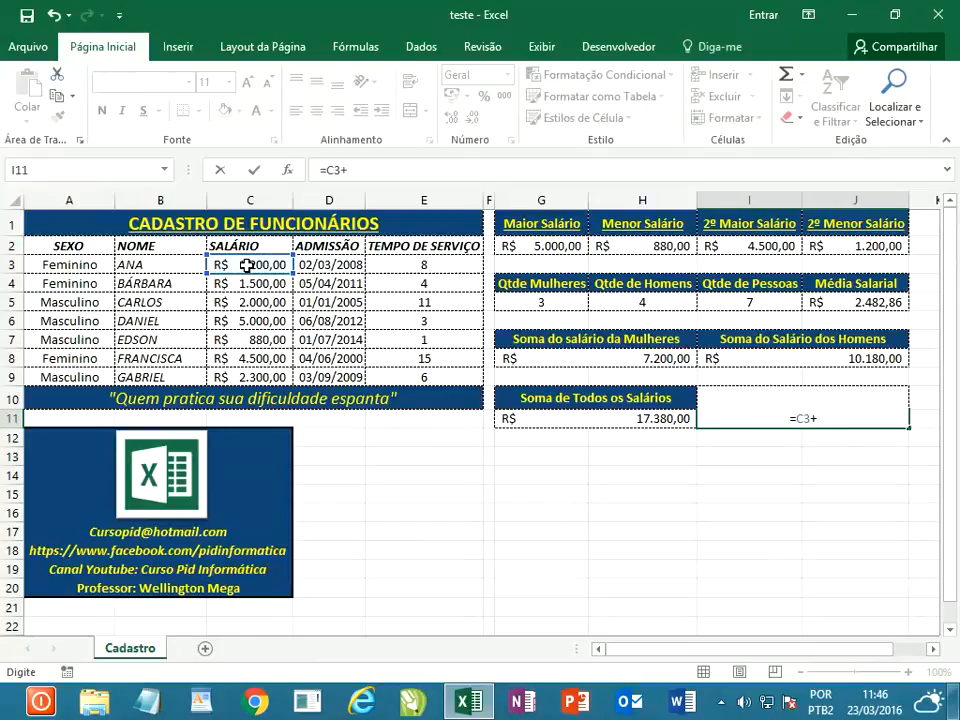
pyautogui.write('(c')
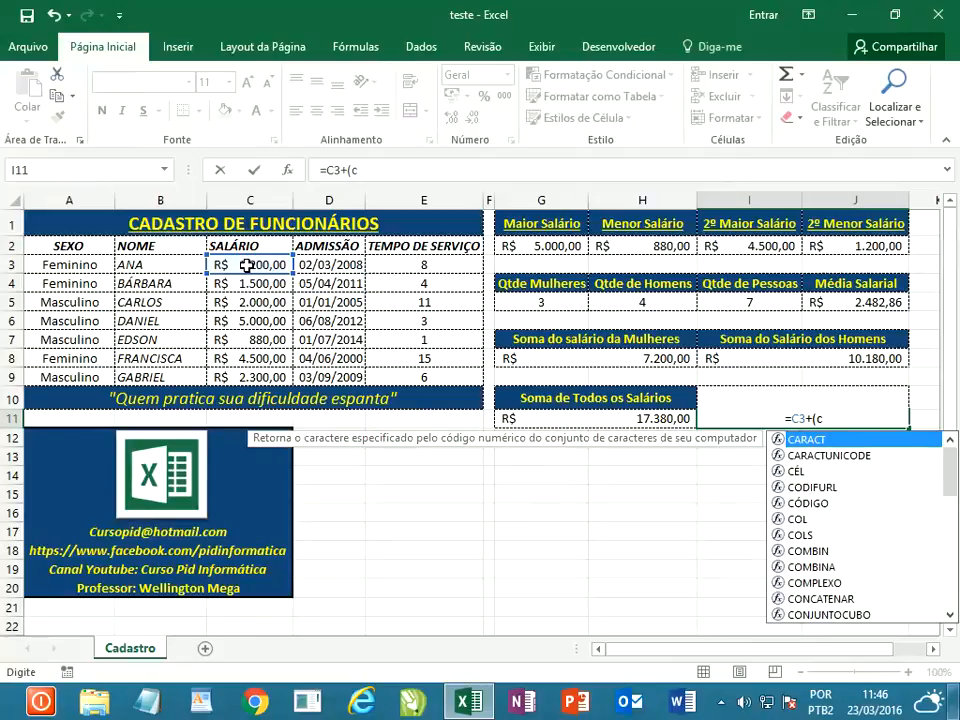
pyautogui.write('3')
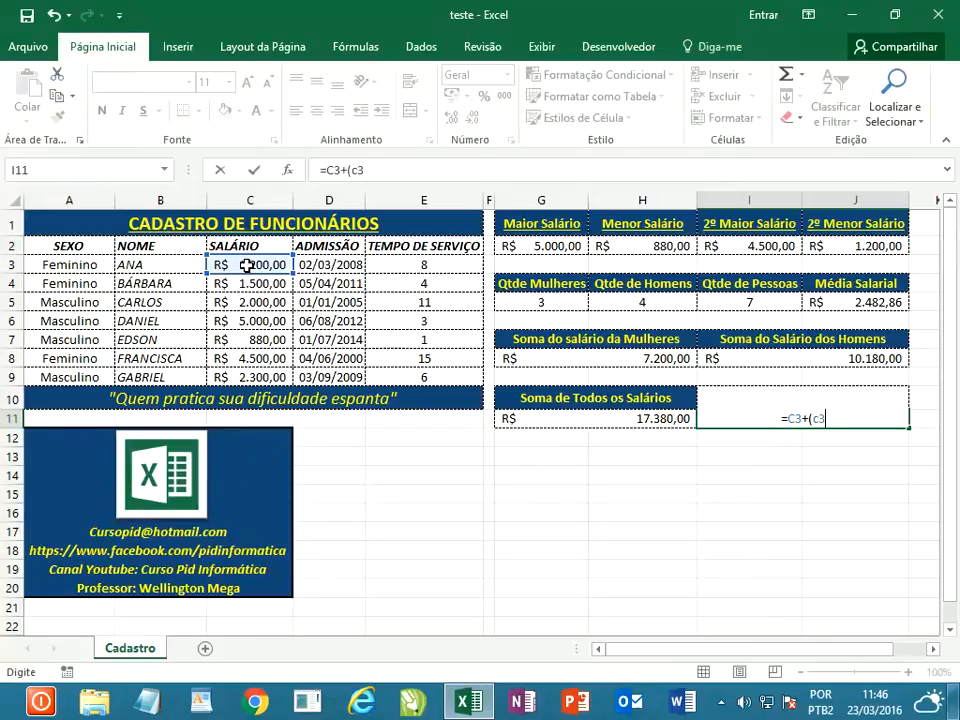
pyautogui.write('*15')
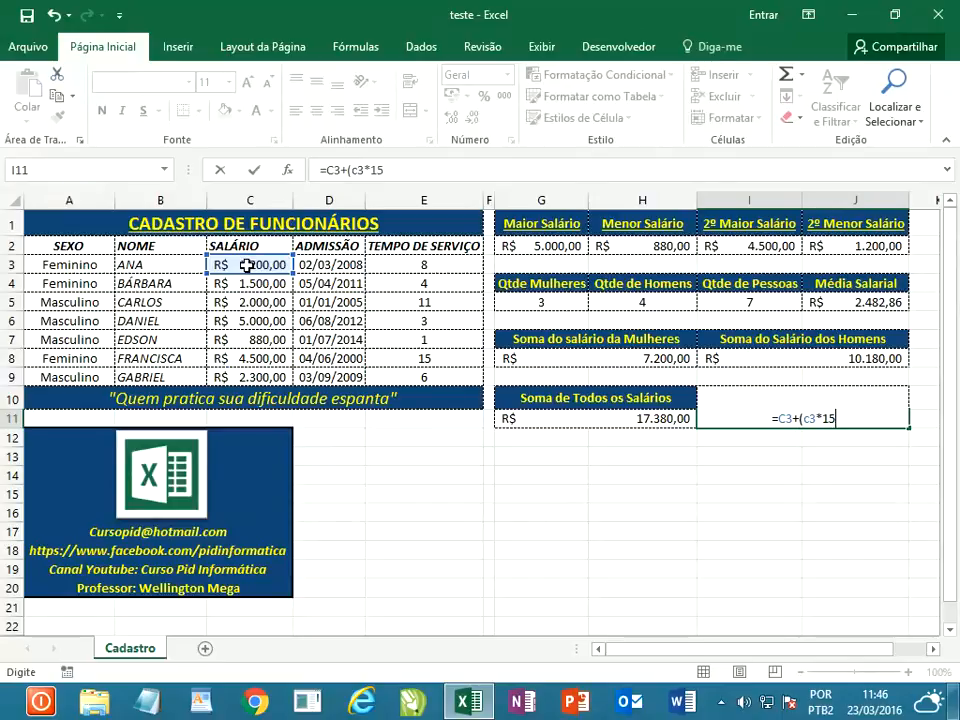
pyautogui.write('%')
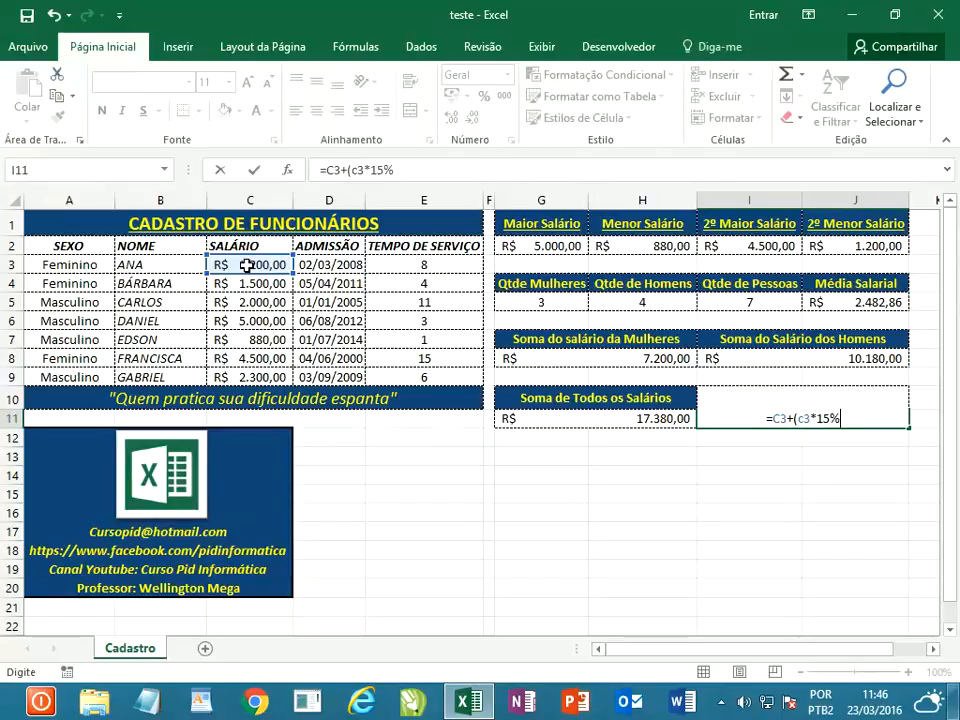
pyautogui.write(')')
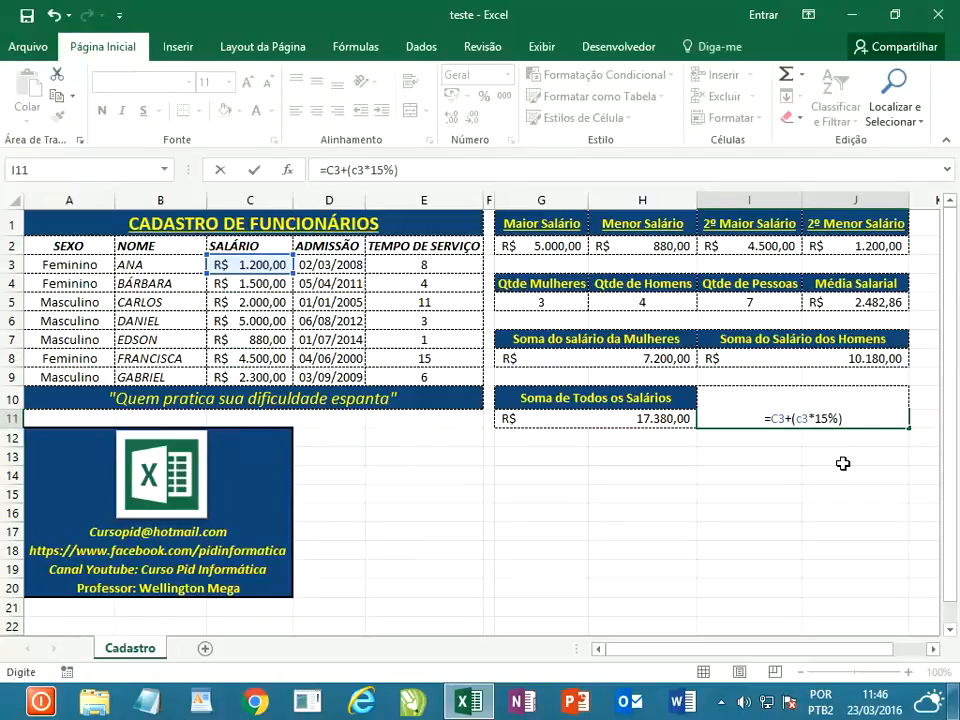
pyautogui.press('Return')
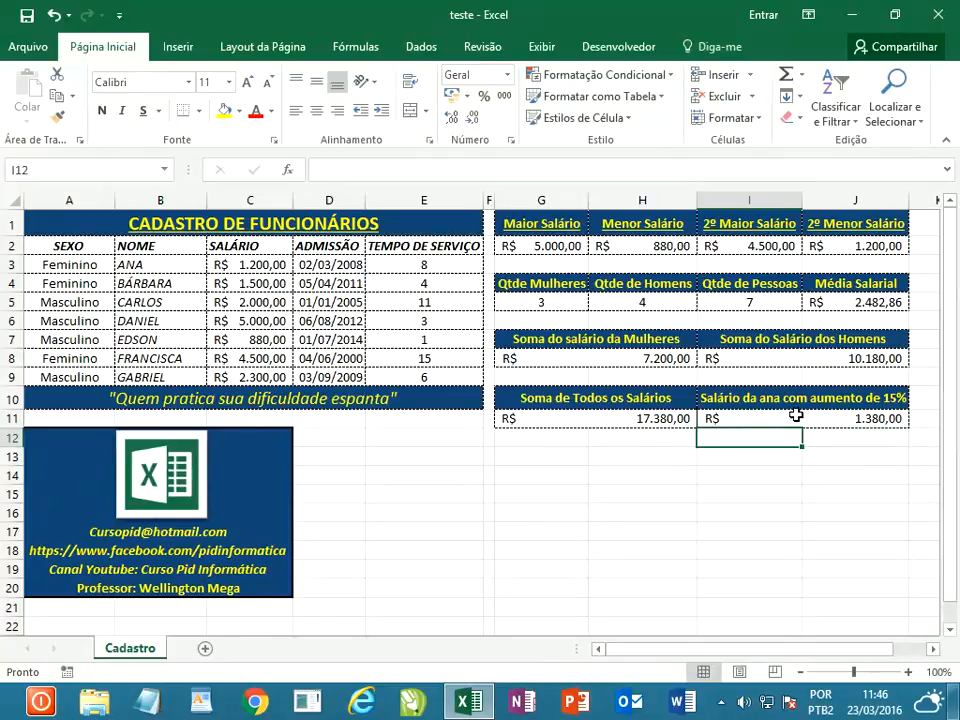
pyautogui.click(252, 267)
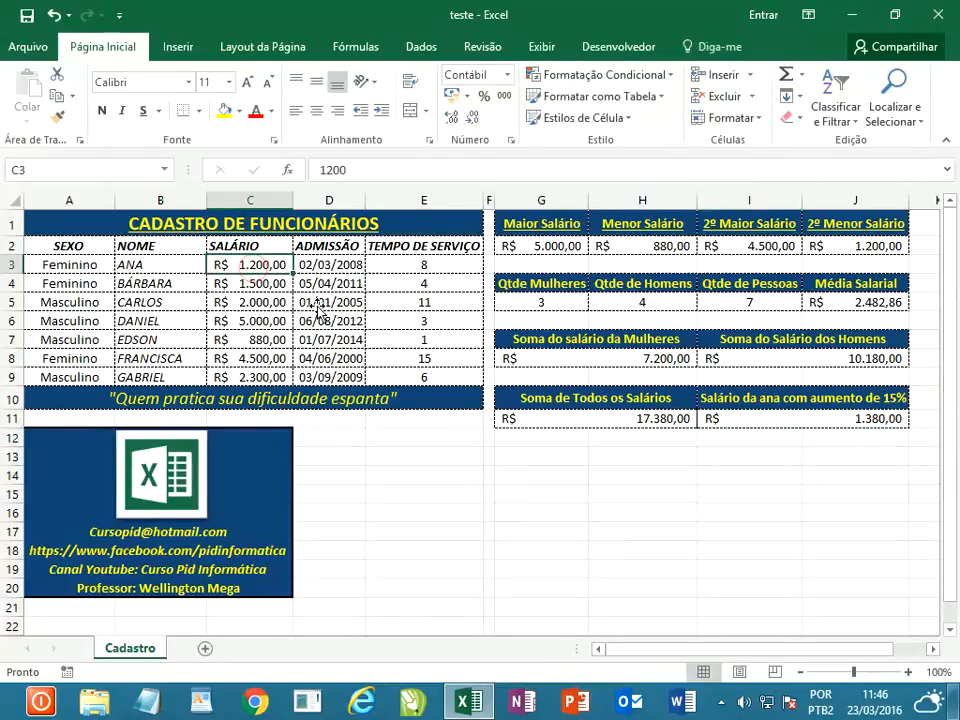
# - Change the addition in the I11 formula to a subtraction, =C3-(C3*15%), to calculate a 15% reduction
pyautogui.click(862, 420)
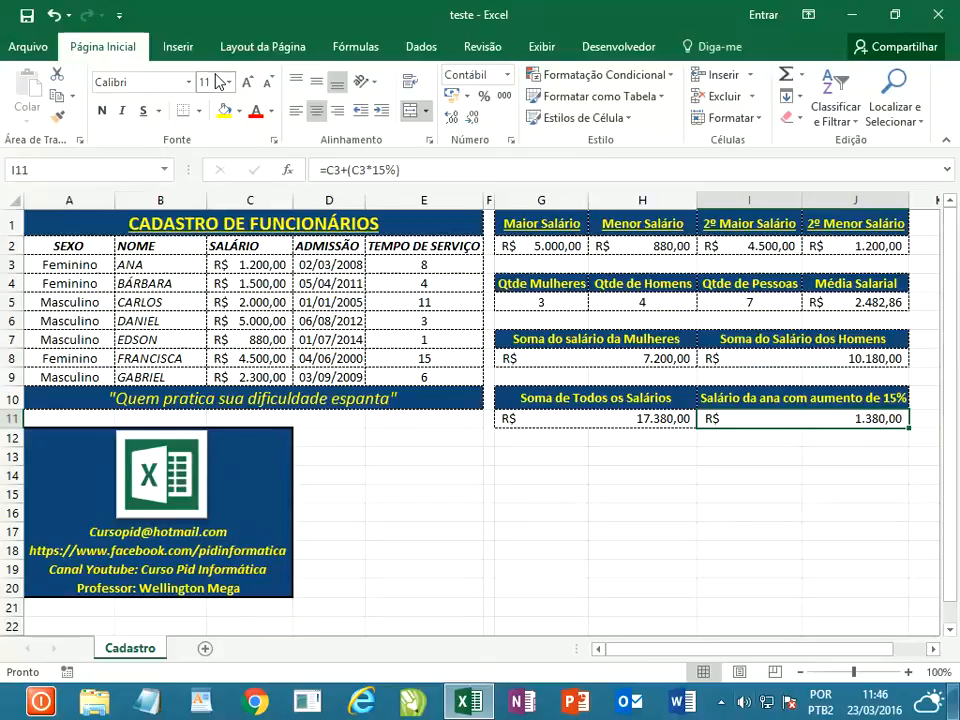
pyautogui.click(344, 170)
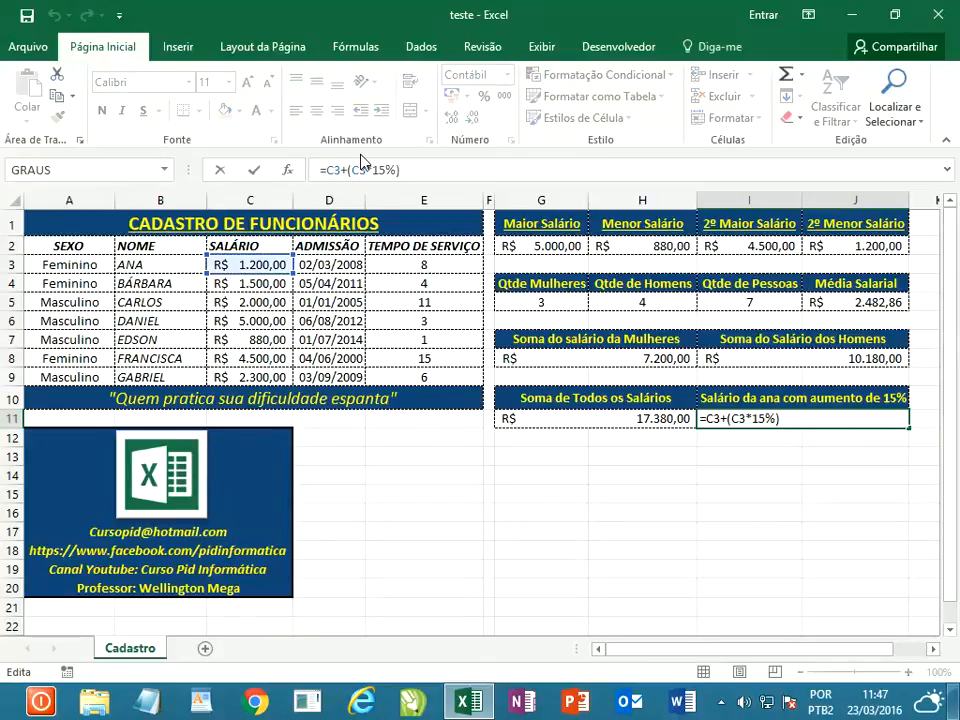
pyautogui.press('BackSpace')
pyautogui.write('-')
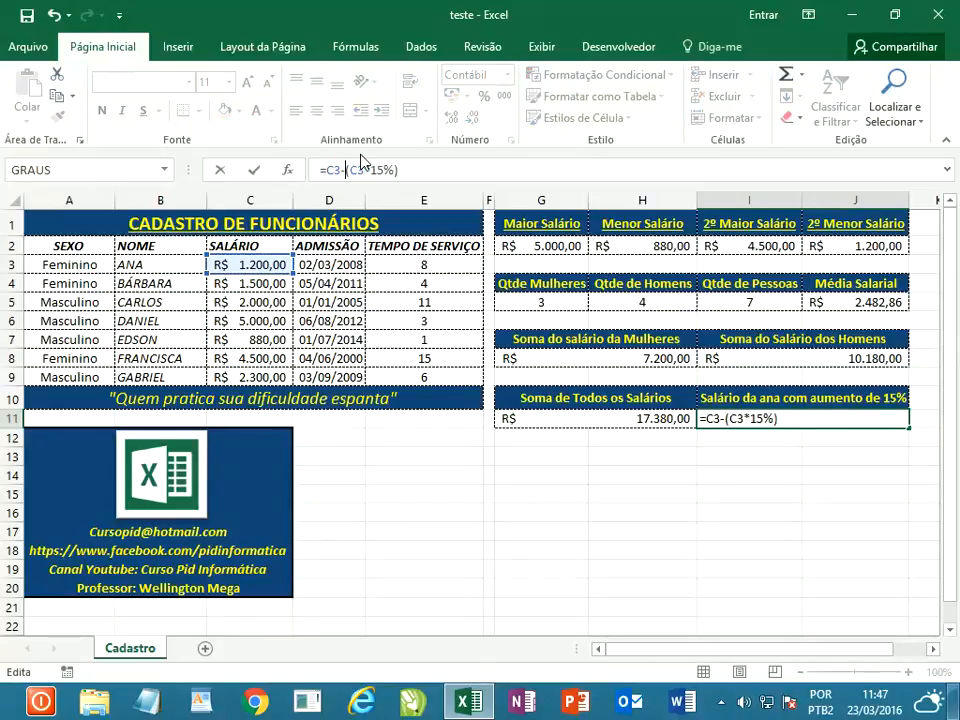
pyautogui.press('Return')
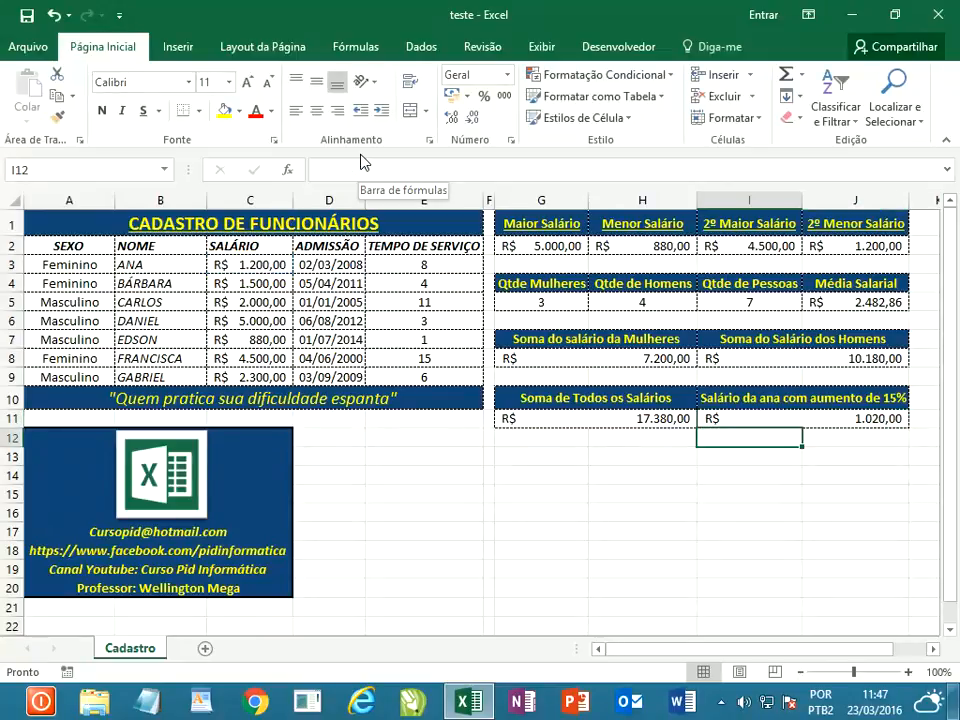
# - Restore the addition in the I11 formula so it reads =C3+(C3*15%)
pyautogui.click(790, 418)
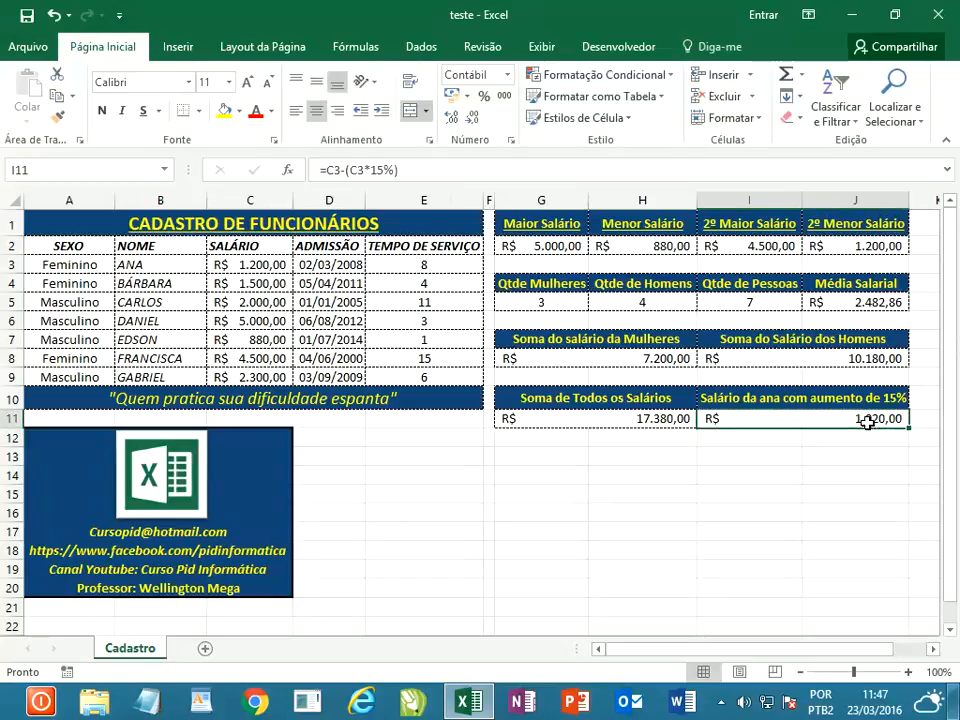
pyautogui.click(347, 170)
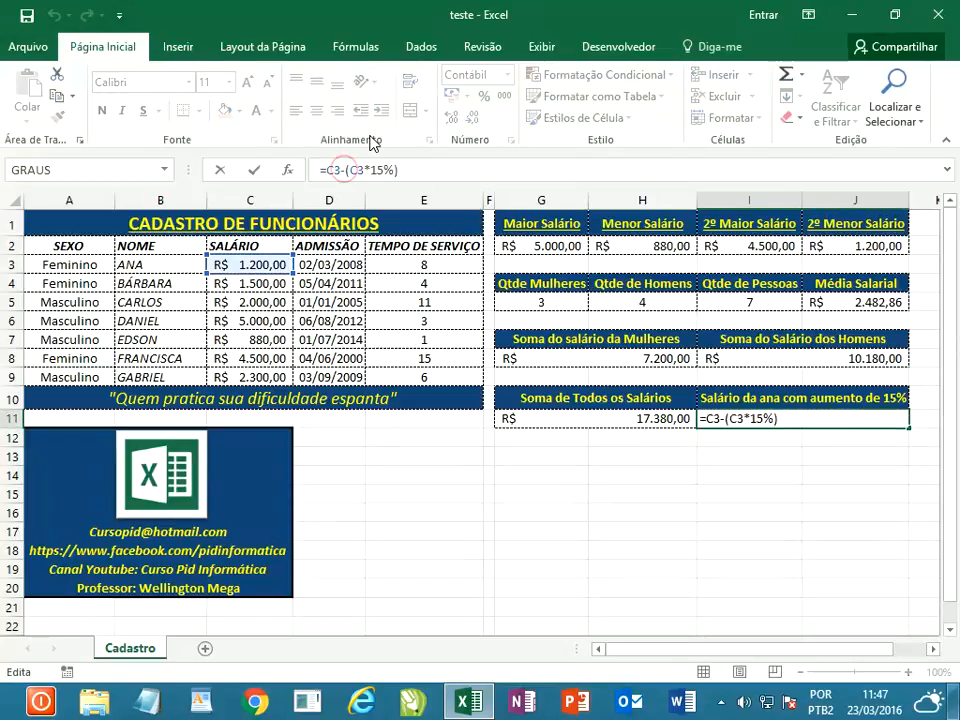
pyautogui.press('BackSpace')
pyautogui.write('+')
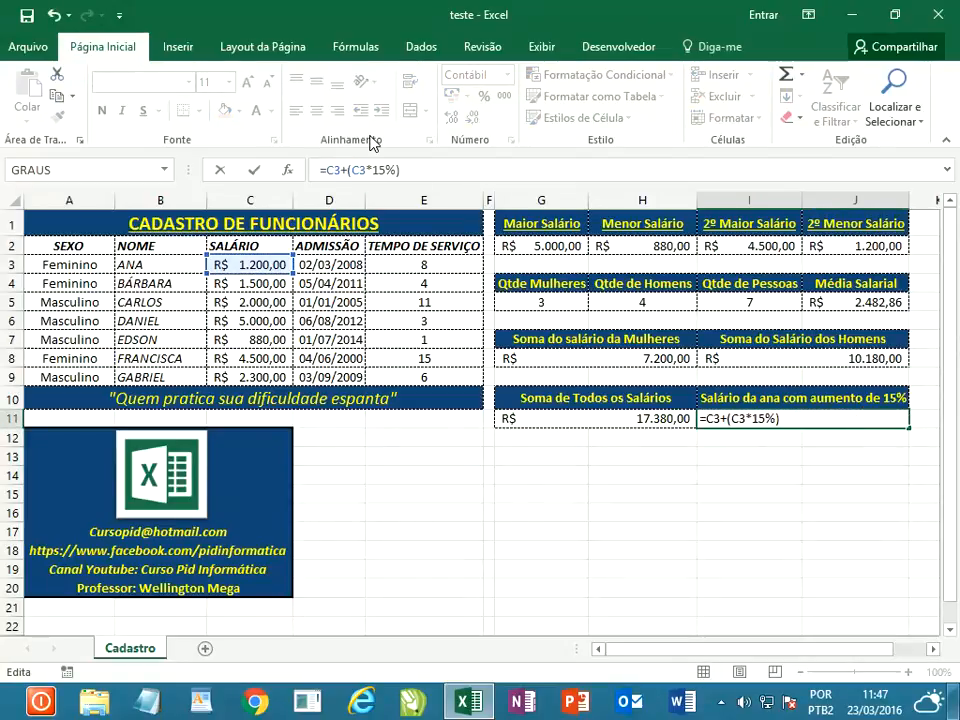
pyautogui.press('Return')
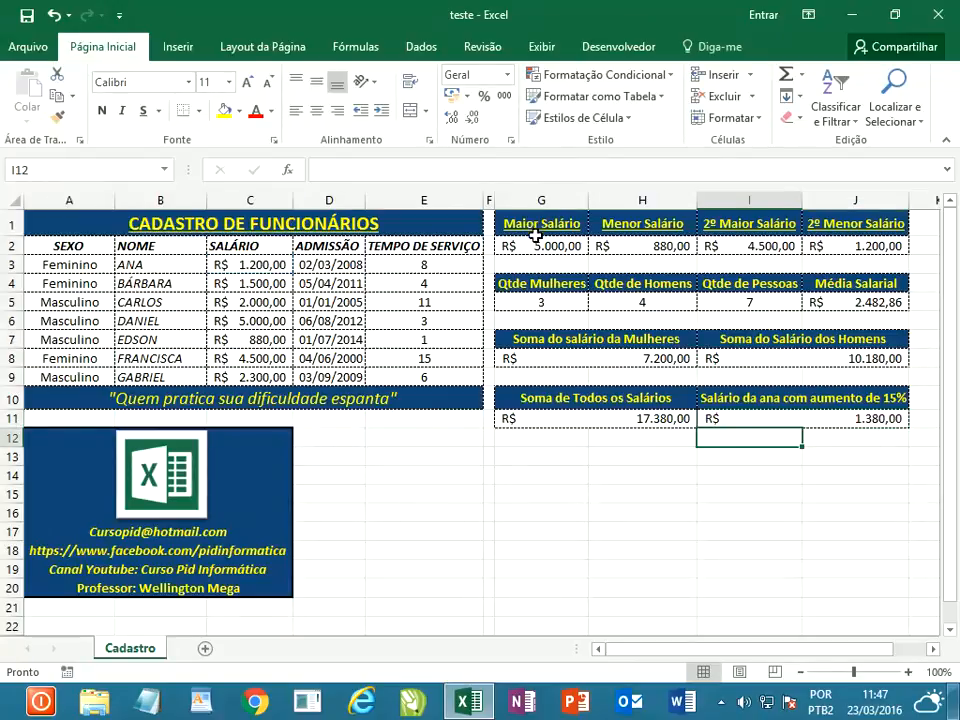
# - Review the formulas for service time, salary extremes, headcounts, average salary, salary sums by sex and in total, and the 15% raise
pyautogui.click(398, 264)
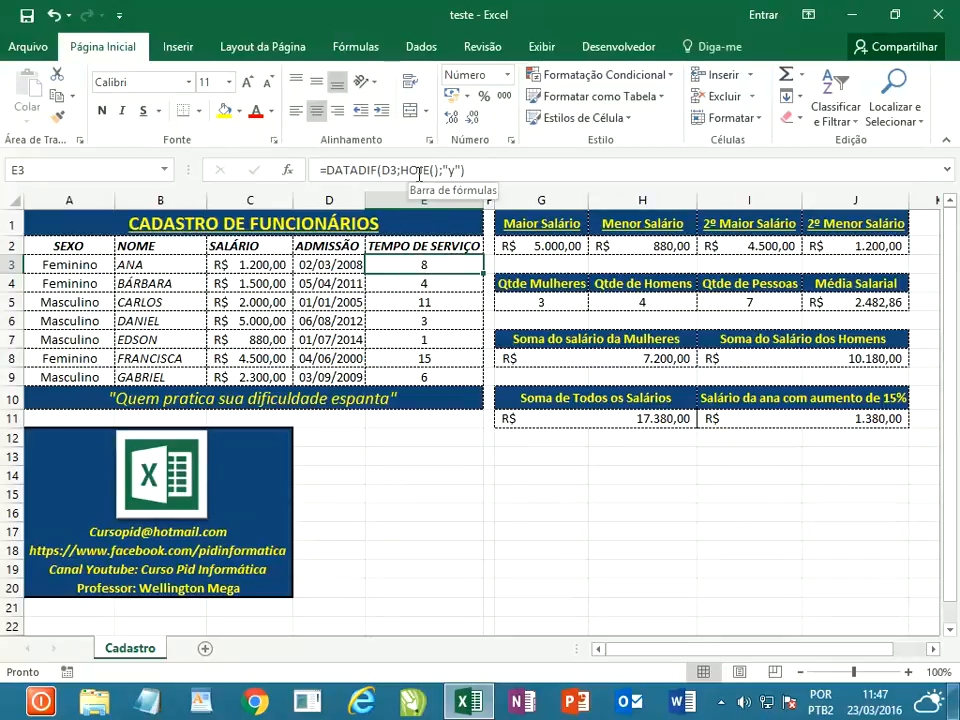
pyautogui.click(542, 244)
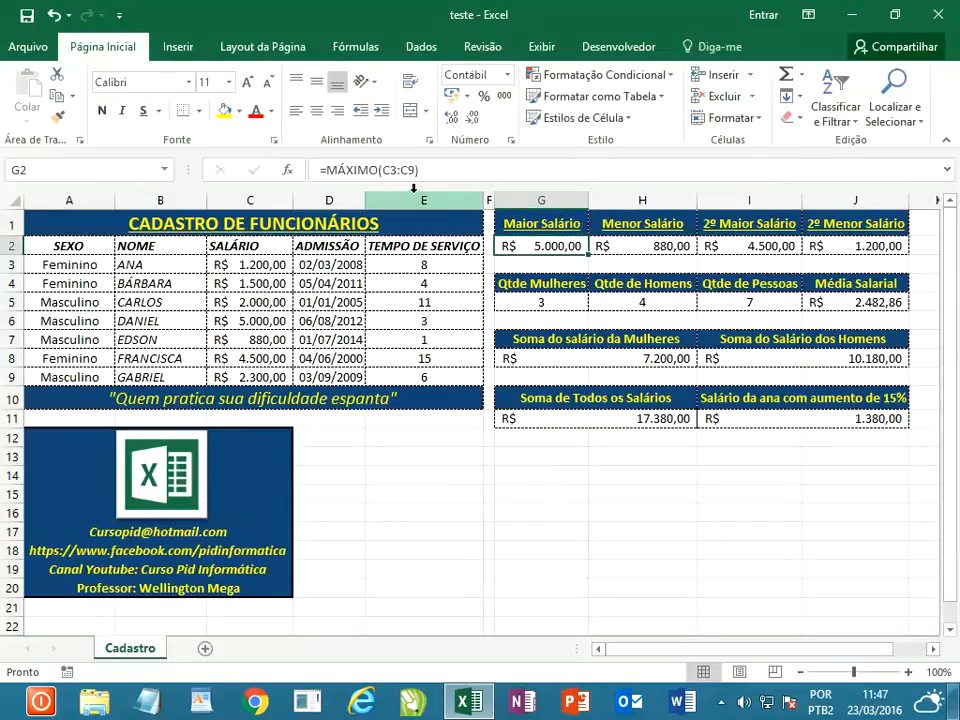
pyautogui.click(646, 248)
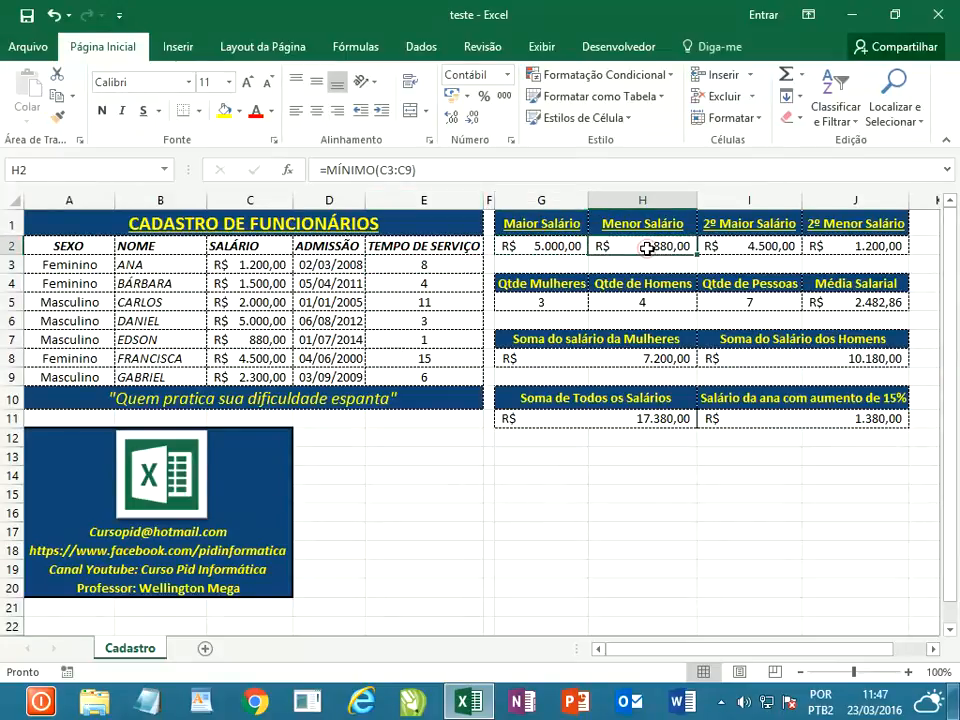
pyautogui.click(735, 246)
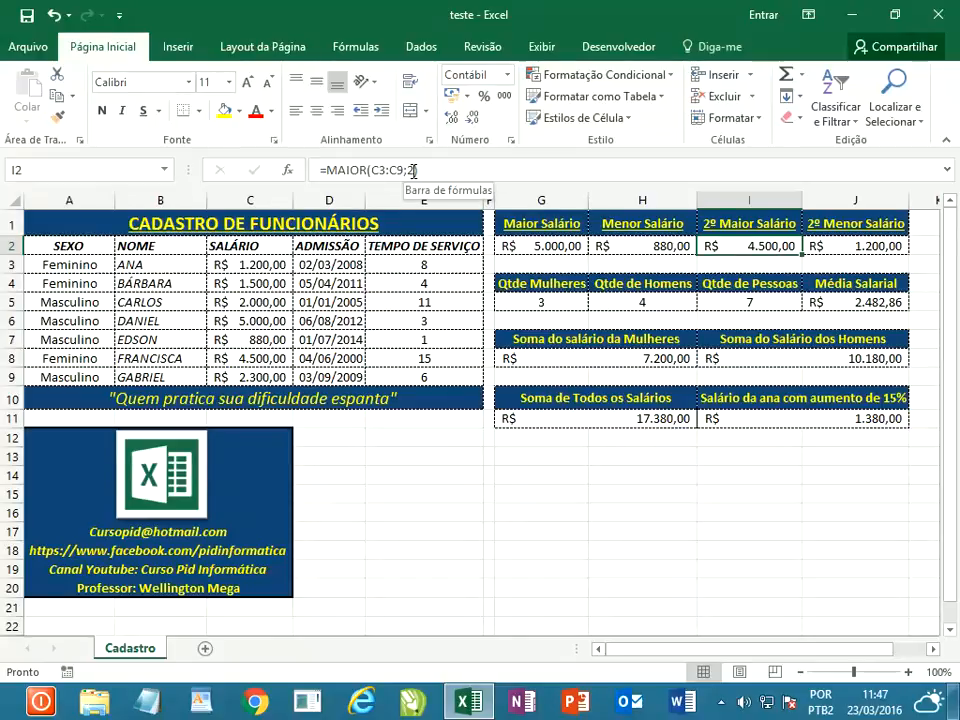
pyautogui.click(857, 247)
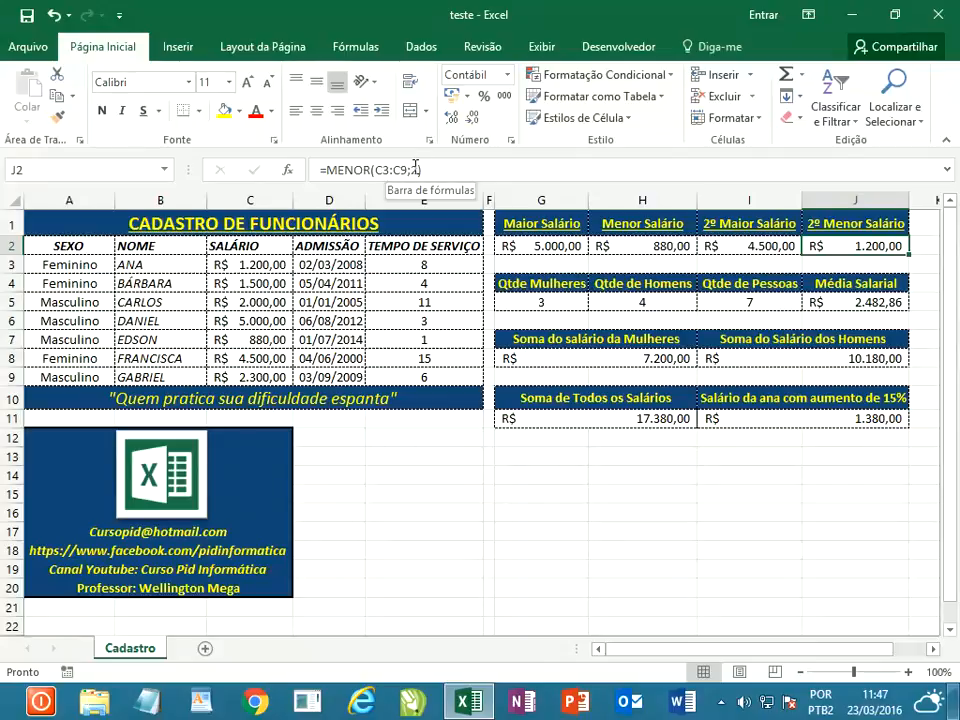
pyautogui.click(555, 301)
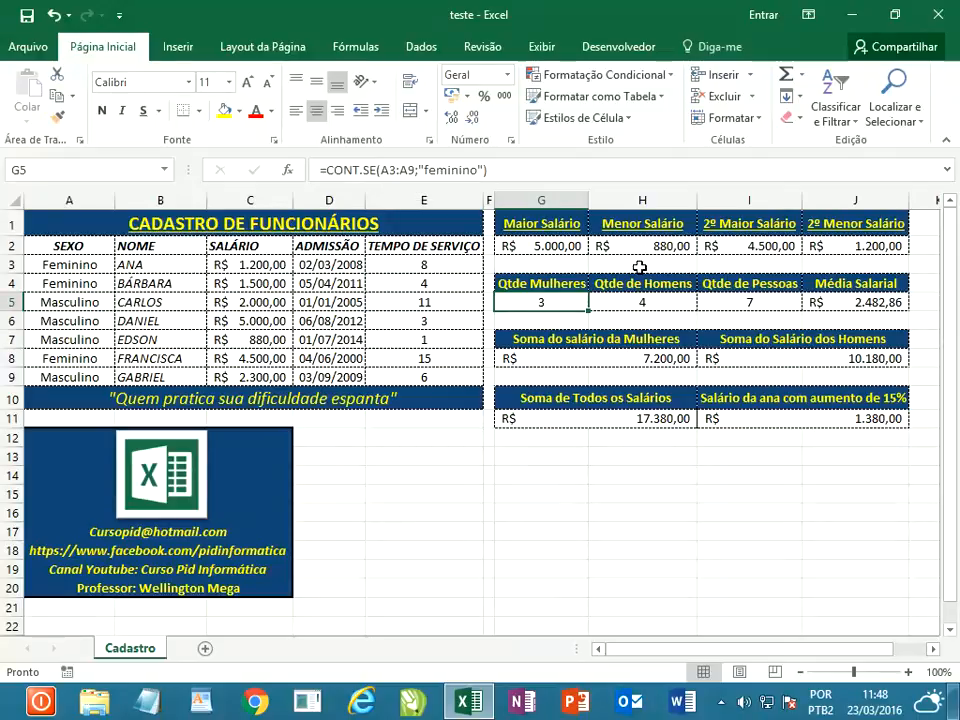
pyautogui.click(640, 301)
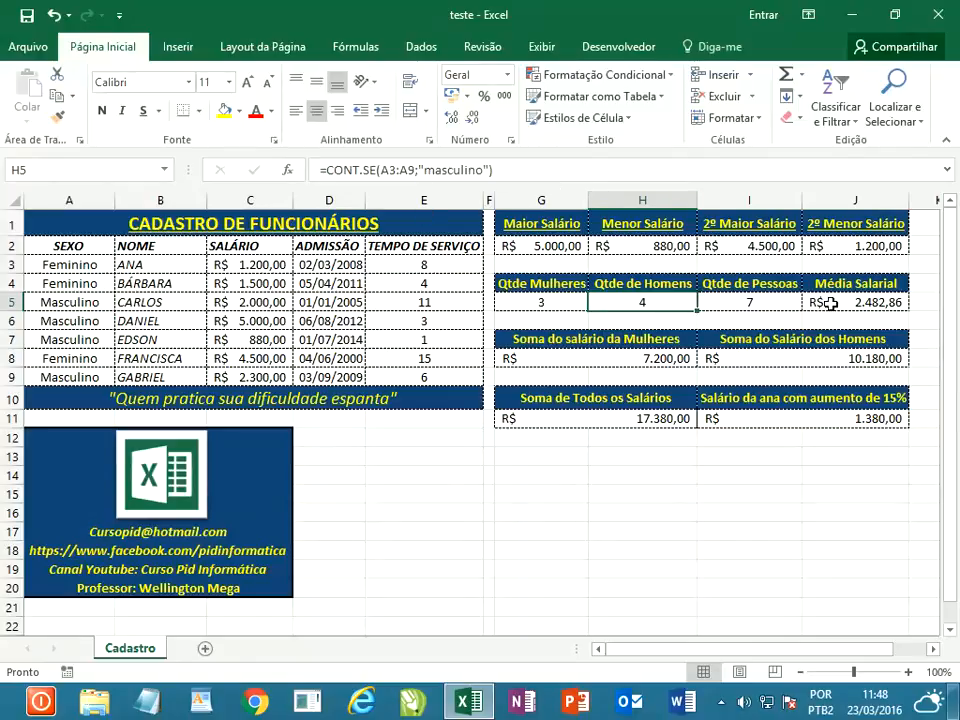
pyautogui.click(748, 302)
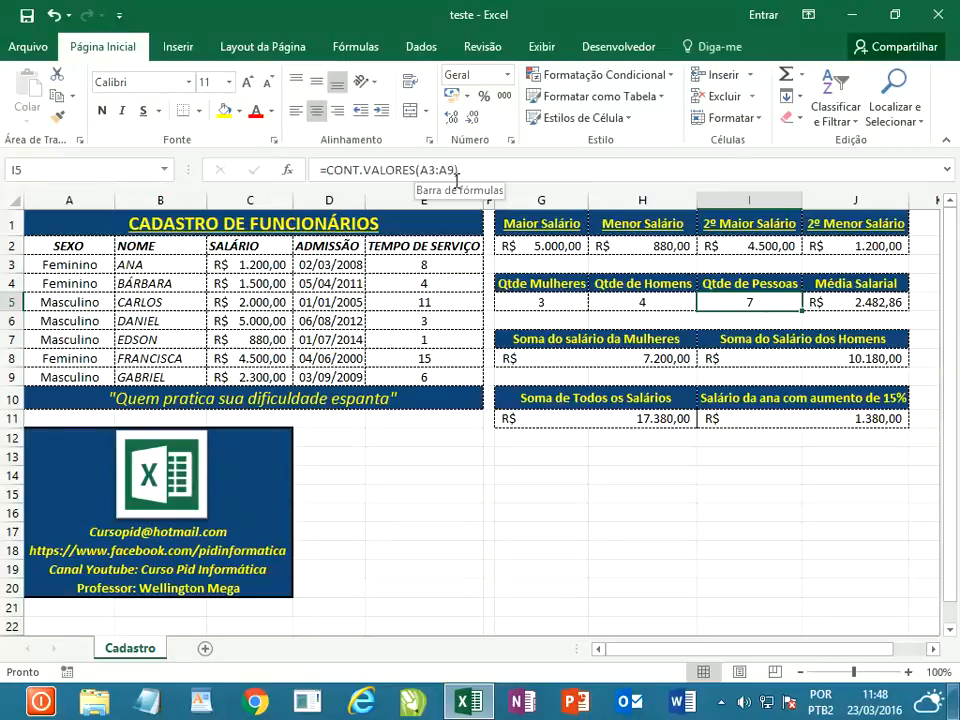
pyautogui.click(874, 300)
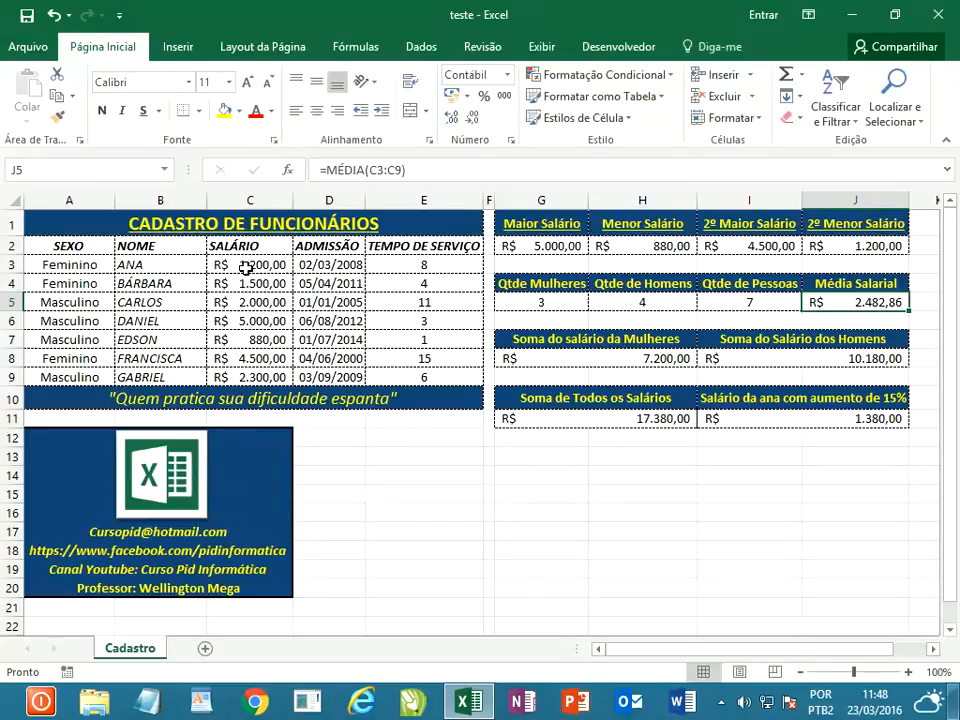
pyautogui.click(662, 365)
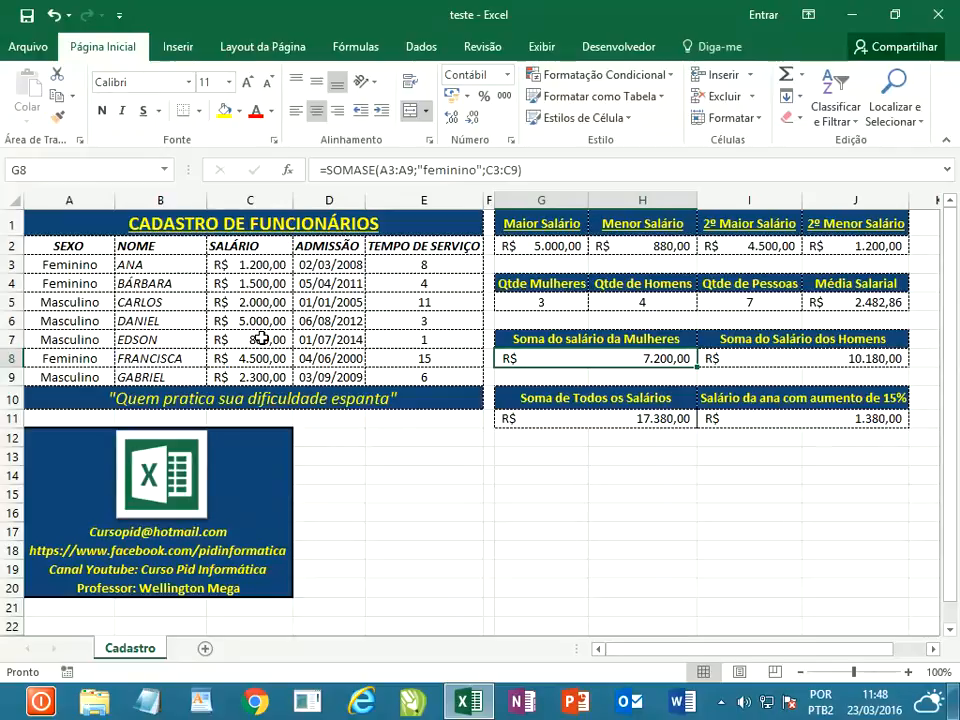
pyautogui.click(781, 356)
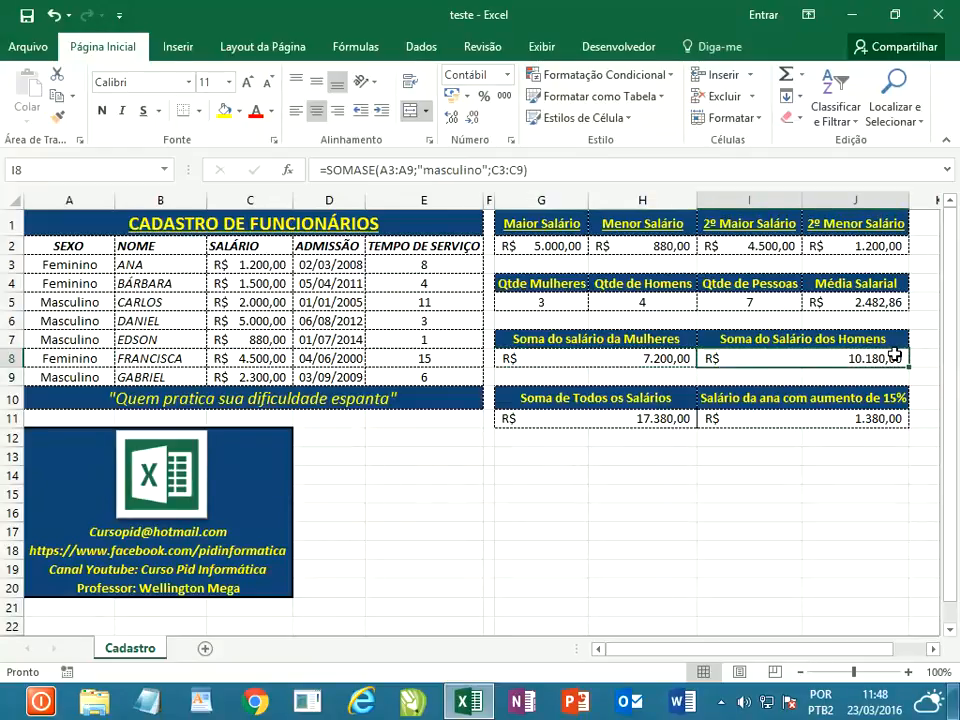
pyautogui.click(645, 418)
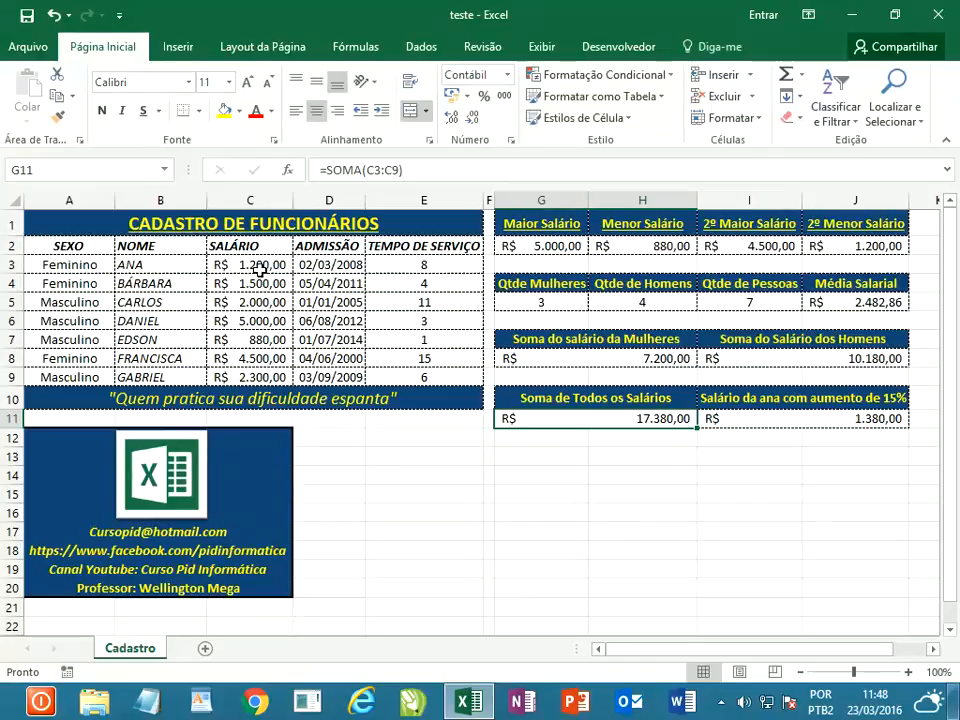
pyautogui.moveTo(257, 262); pyautogui.dragTo(257, 377)
pyautogui.click(784, 418)
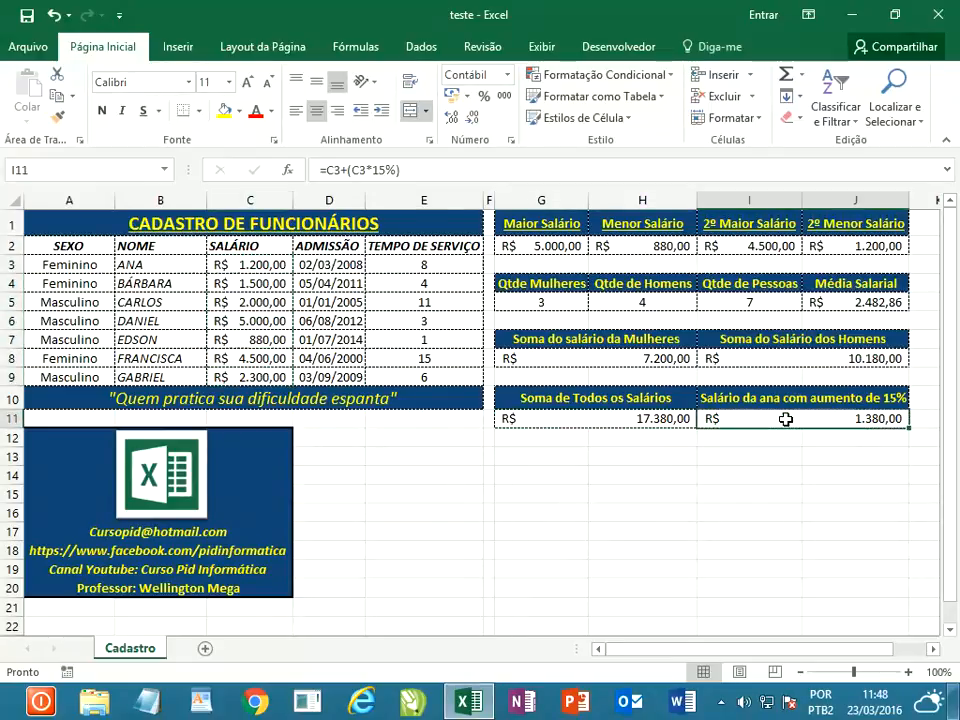